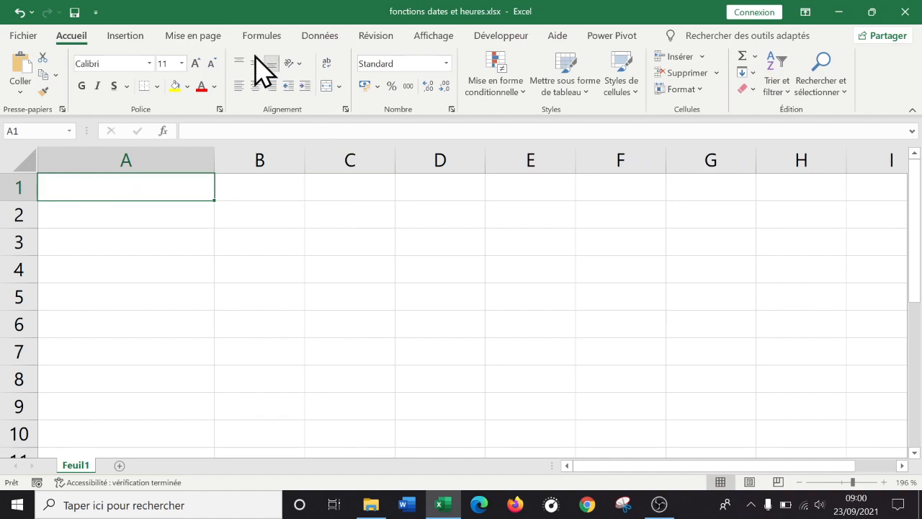
Enter AUJOURDHUI in cell A1
{"action": "left_click", "coordinate": [261, 36]}
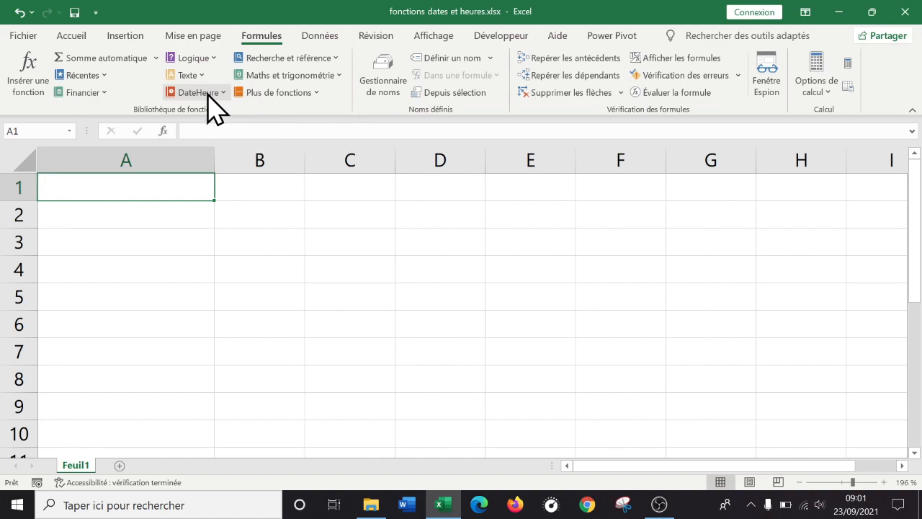
{"action": "type", "text": "AUJ"}
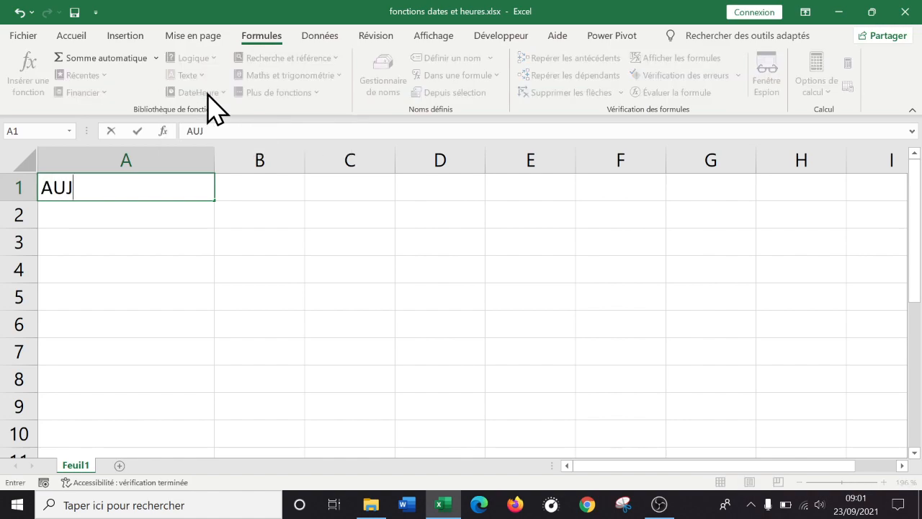
{"action": "type", "text": "OURDHUI"}
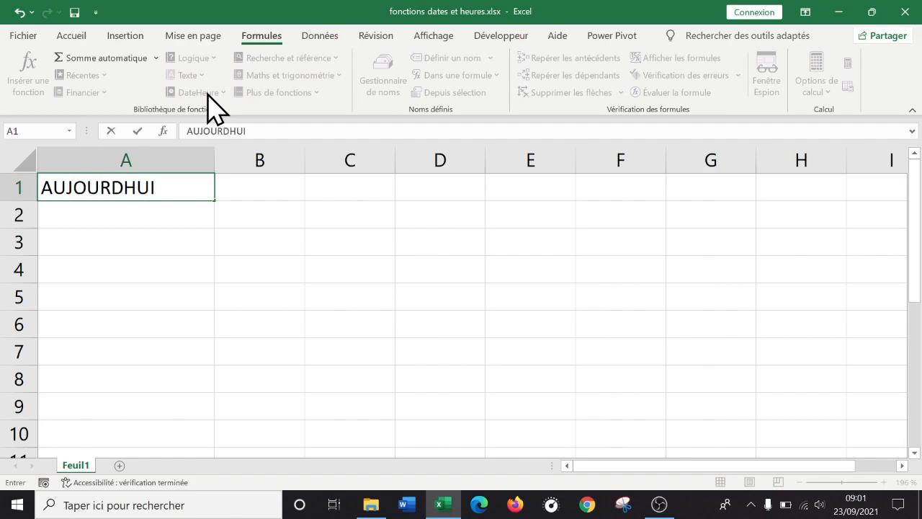
{"action": "type", "text": "5°"}
{"action": "key", "text": "Return"}
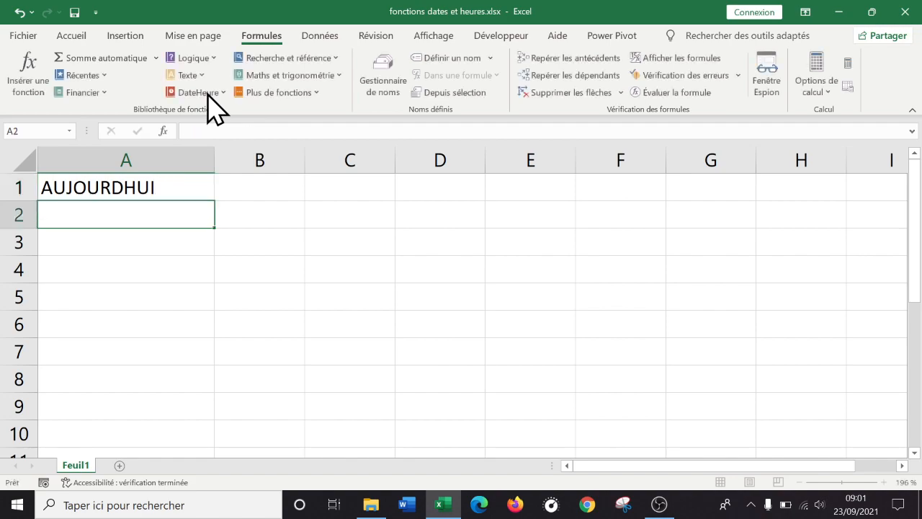
Enter the column headers "Nom de la fonction" in cell A1 and "exemple" in cell B1
{"action": "key", "text": "Down"}
{"action": "key", "text": "Up"}
{"action": "key", "text": "Up"}
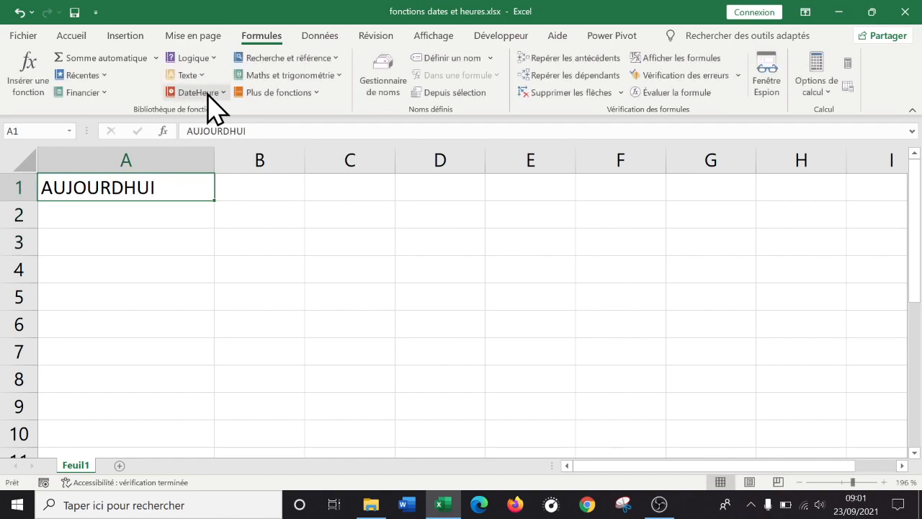
{"action": "type", "text": "Nom de la fonction"}
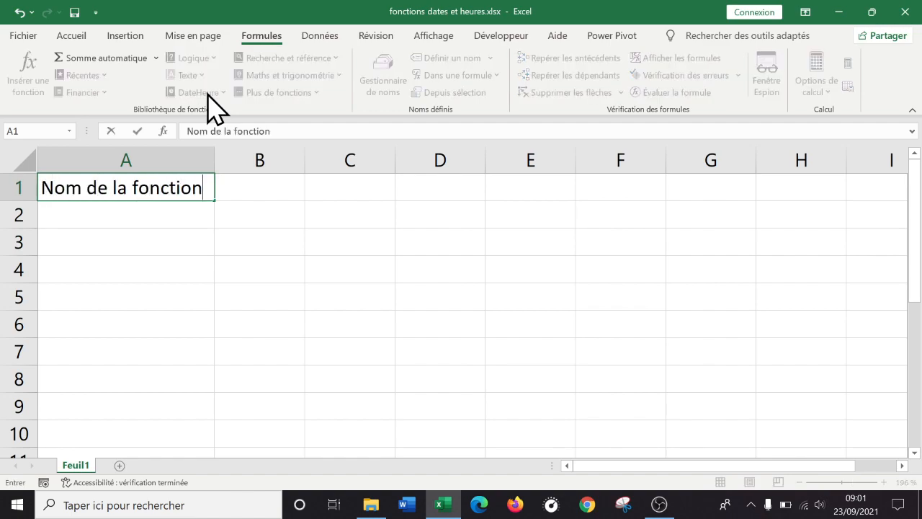
{"action": "key", "text": "Tab"}
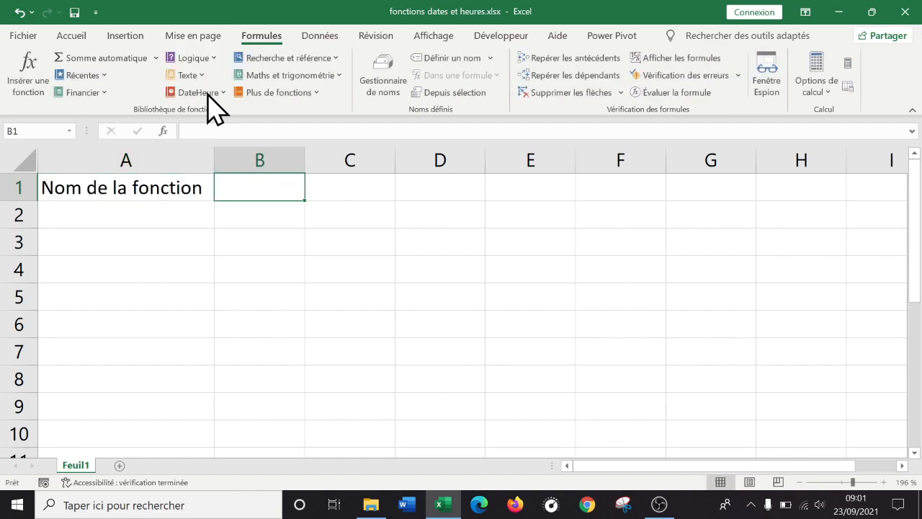
{"action": "type", "text": "exemple"}
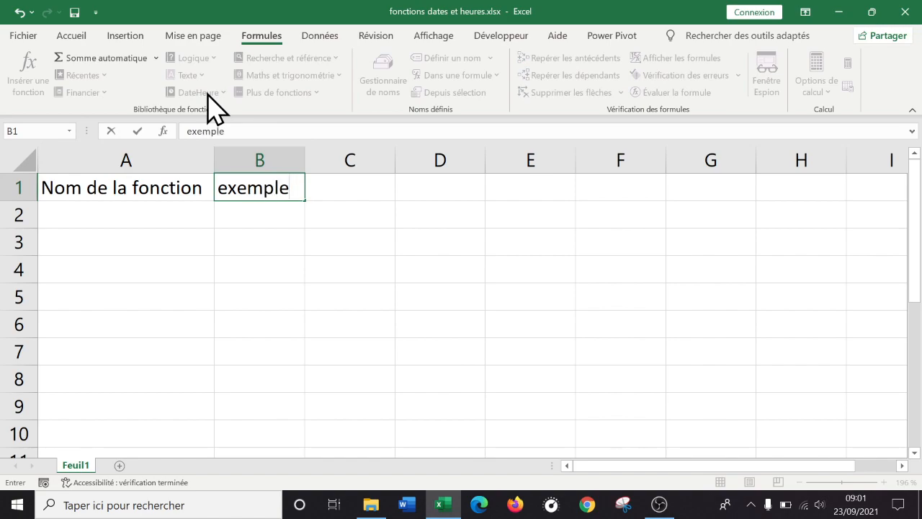
{"action": "left_click", "coordinate": [205, 295]}
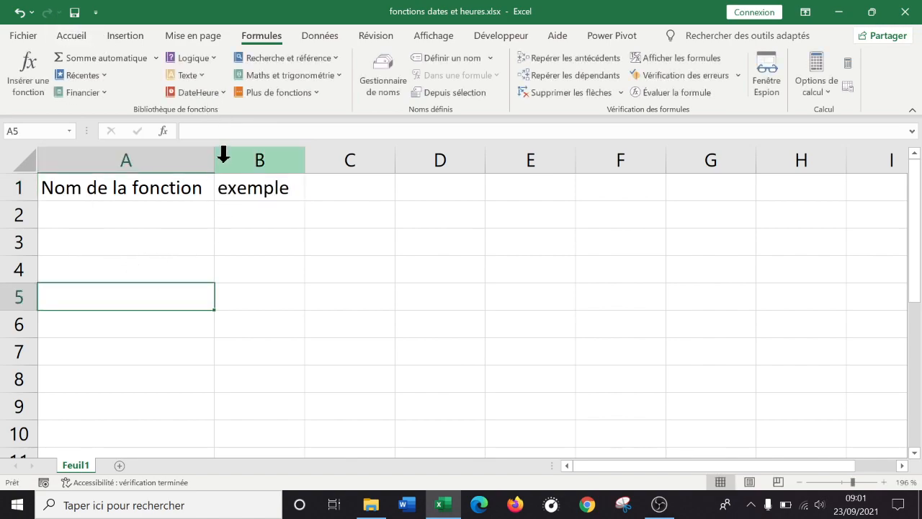
Widen column B and capitalize the header in cell B1 to read "Exemple"
{"action": "left_click_drag", "start_coordinate": [305, 160], "coordinate": [341, 160]}
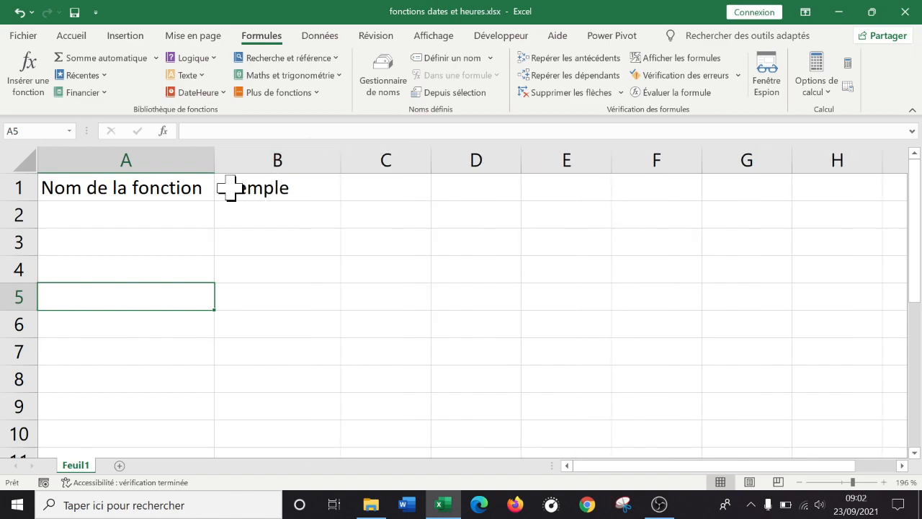
{"action": "double_click", "coordinate": [229, 188]}
{"action": "key", "text": "BackSpace"}
{"action": "type", "text": "E"}
{"action": "key", "text": "Return"}
Enter the function name AUJOURDHUI in cell A2
{"action": "key", "text": "Left"}
{"action": "type", "text": "AUJOUR"}
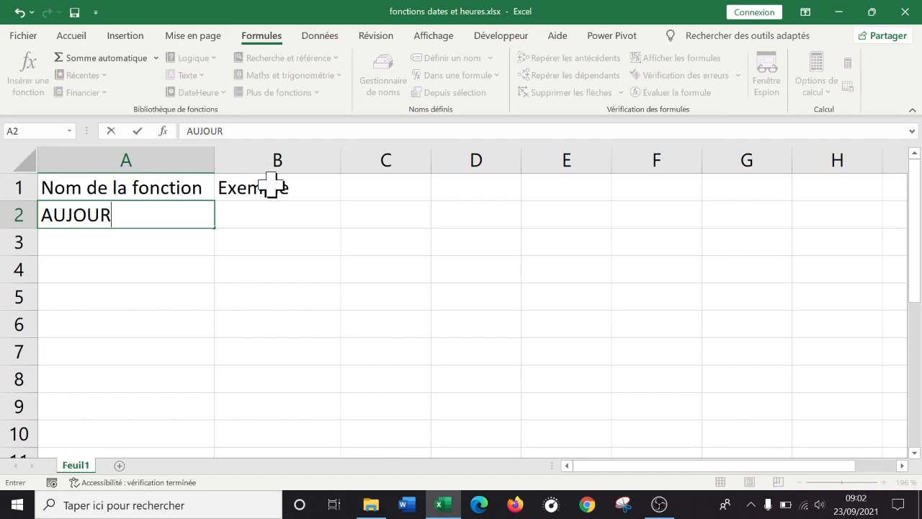
{"action": "type", "text": "DHUI"}
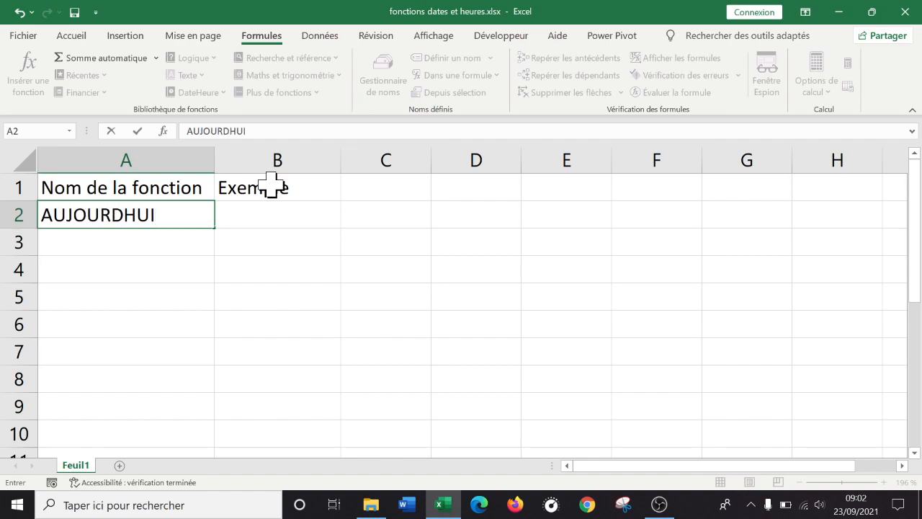
{"action": "key", "text": "Return"}
Enter the formula =AUJOURDHUI() in cell B2 and widen column B a little more
{"action": "key", "text": "Up"}
{"action": "key", "text": "Right"}
{"action": "type", "text": "=au"}
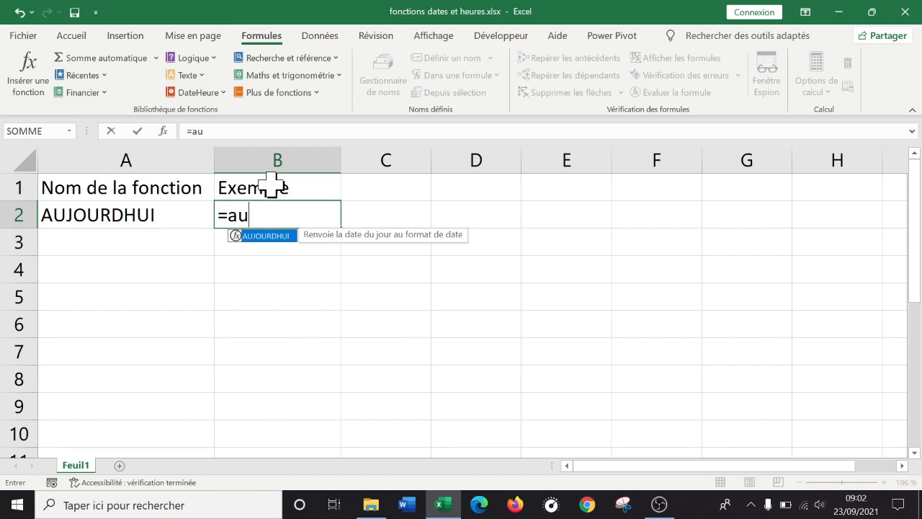
{"action": "key", "text": "Tab"}
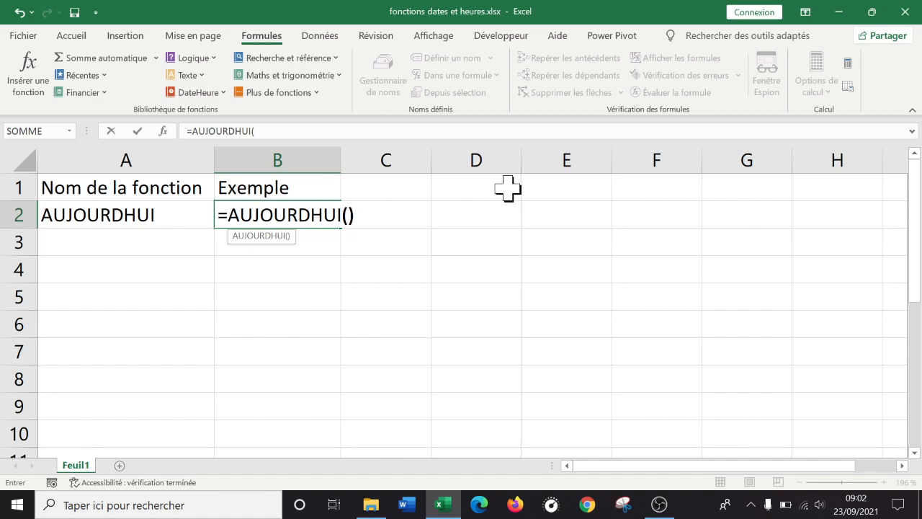
{"action": "type", "text": ")"}
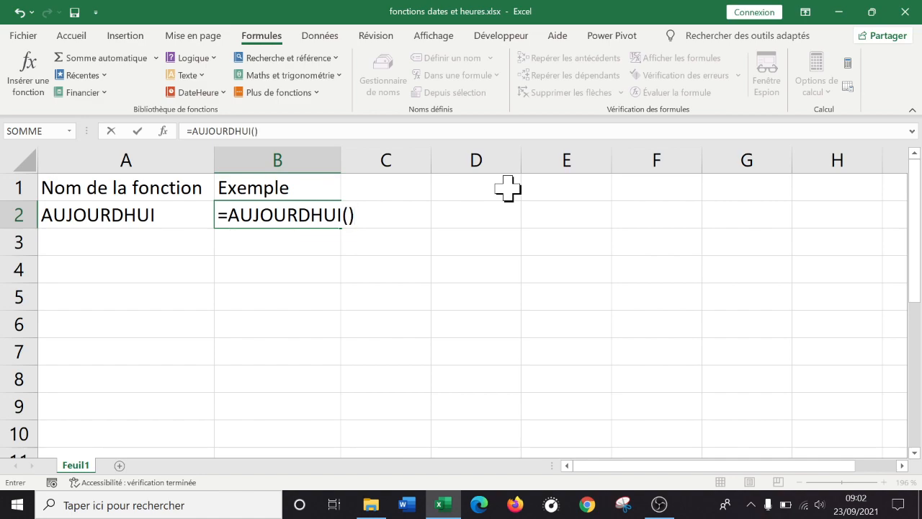
{"action": "key", "text": "Return"}
{"action": "left_click_drag", "start_coordinate": [340, 160], "coordinate": [368, 160]}
Apply the Accent1 cell style to the header cells A1:B1
{"action": "left_click_drag", "start_coordinate": [319, 185], "coordinate": [101, 193]}
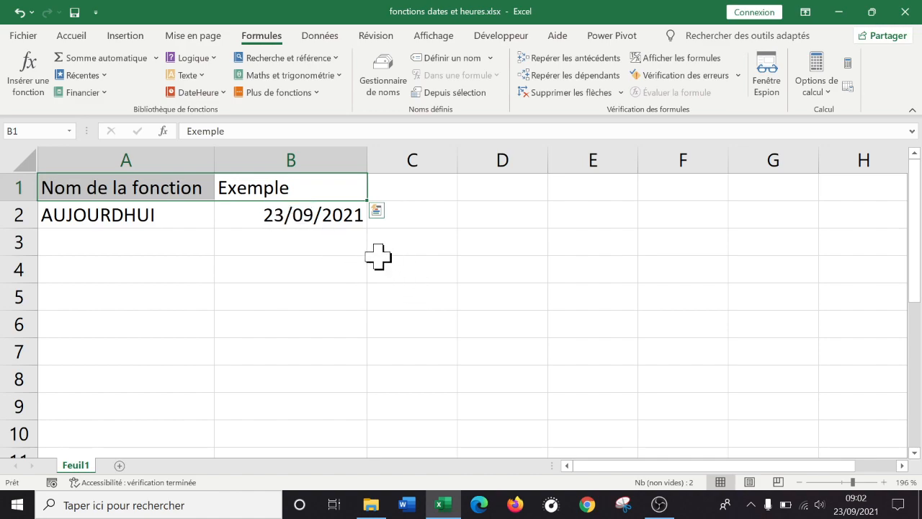
{"action": "left_click", "coordinate": [69, 36]}
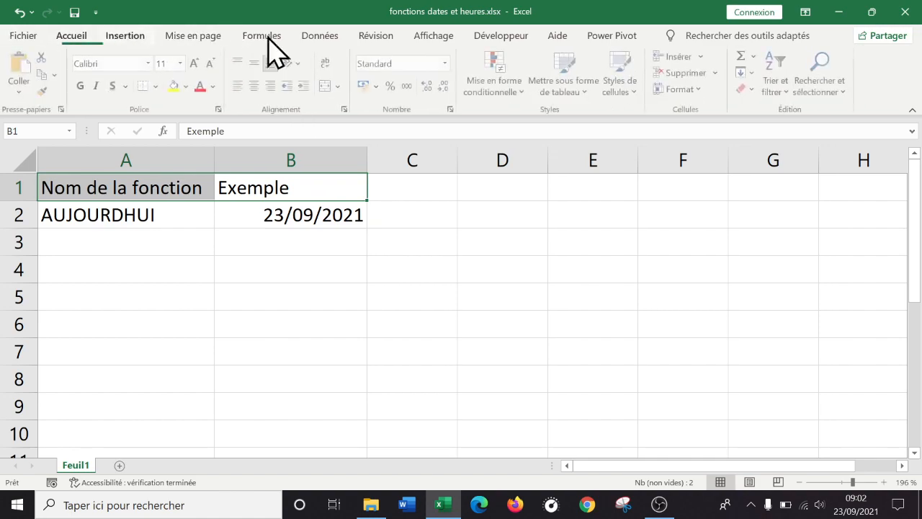
{"action": "left_click", "coordinate": [621, 81]}
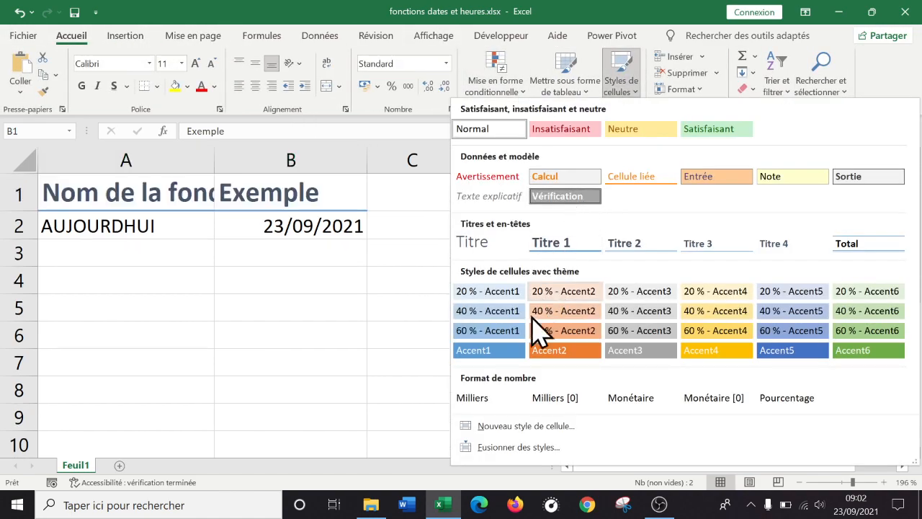
{"action": "left_click", "coordinate": [510, 352]}
{"action": "left_click", "coordinate": [448, 241]}
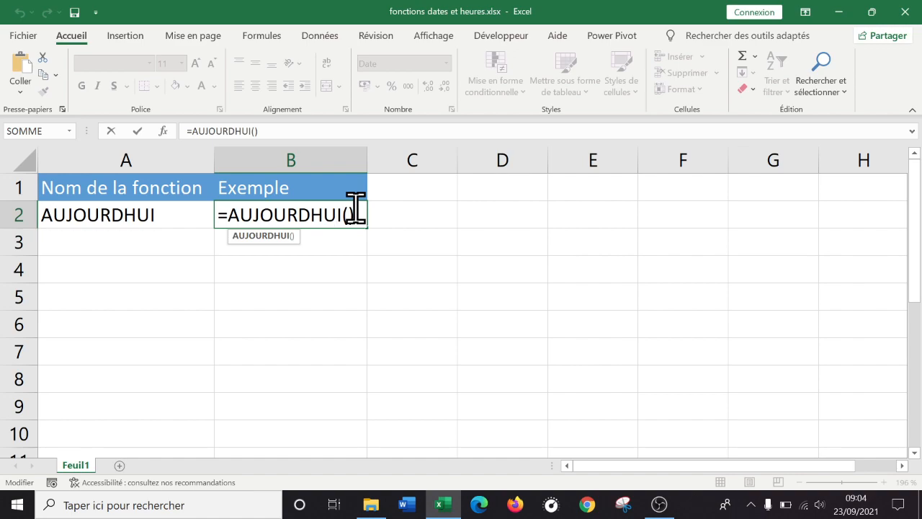
Leave formula editing in cell B2 and select the cell again
{"action": "key", "text": "Return"}
{"action": "left_click", "coordinate": [354, 214]}
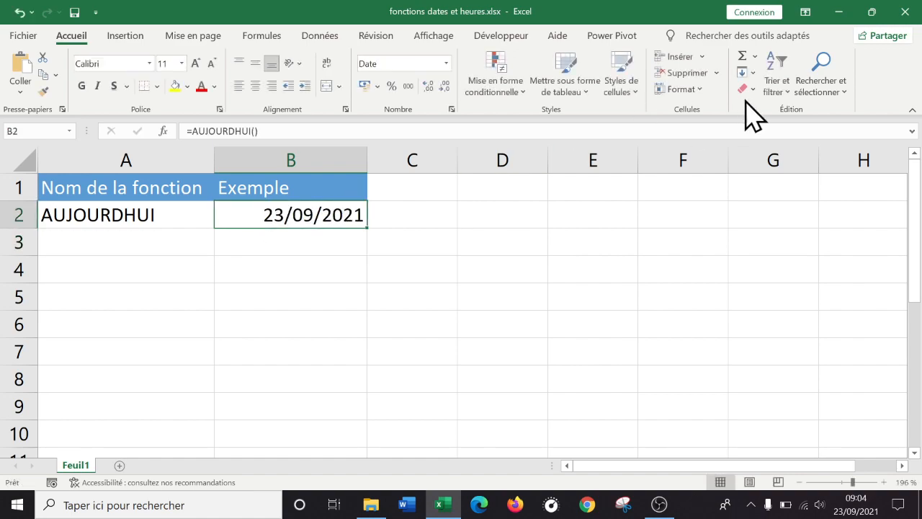
Enter the function name MAINTENANT in cell A3
{"action": "left_click", "coordinate": [150, 250]}
{"action": "type", "text": "="}
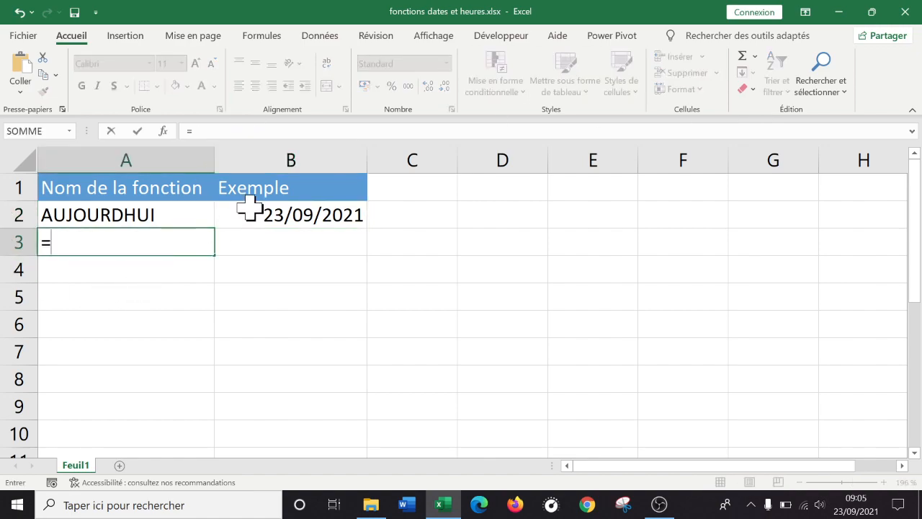
{"action": "key", "text": "BackSpace"}
{"action": "type", "text": "MAINTENANT"}
{"action": "key", "text": "Tab"}
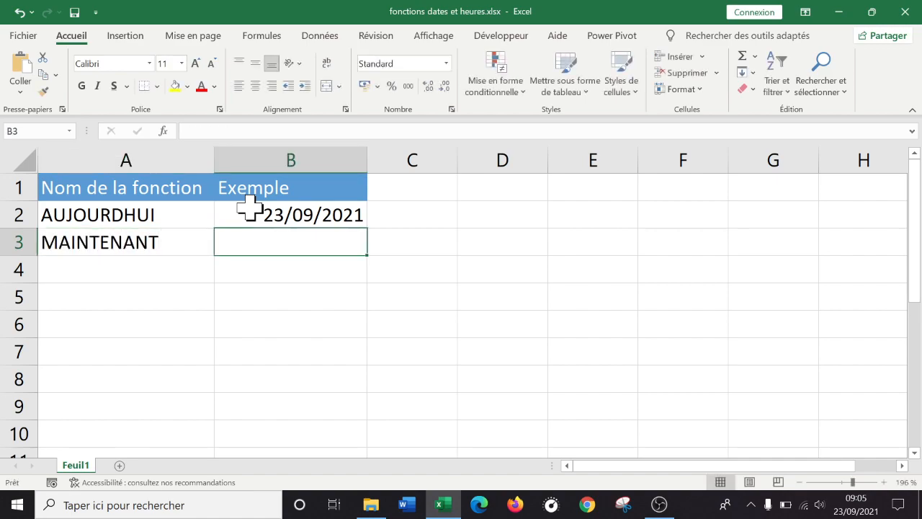
Enter the formula =MAINTENANT() in cell B3 and autofit the width of column B
{"action": "type", "text": "=ma"}
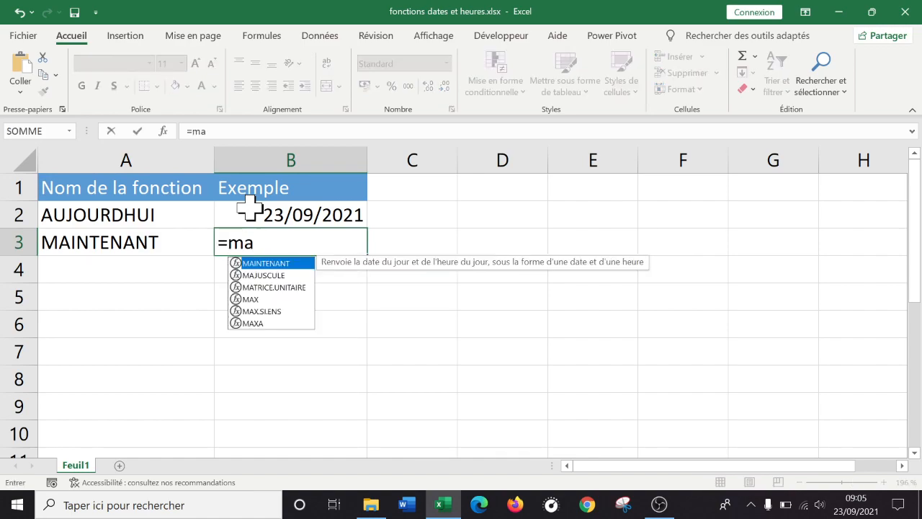
{"action": "key", "text": "Tab"}
{"action": "type", "text": ")"}
{"action": "key", "text": "Return"}
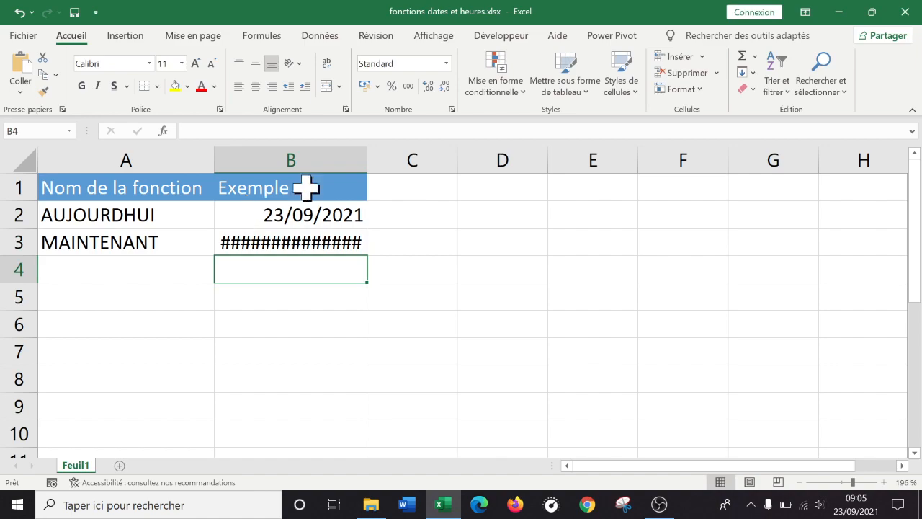
{"action": "double_click", "coordinate": [368, 156]}
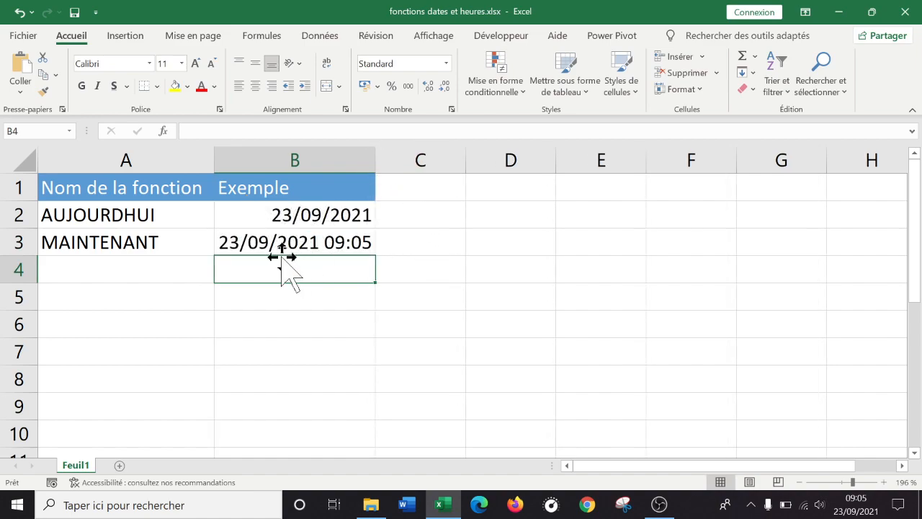
Examine the MAINTENANT formula and its empty parentheses in cell B3, and recommit it with the cell still selected
{"action": "left_click", "coordinate": [294, 242]}
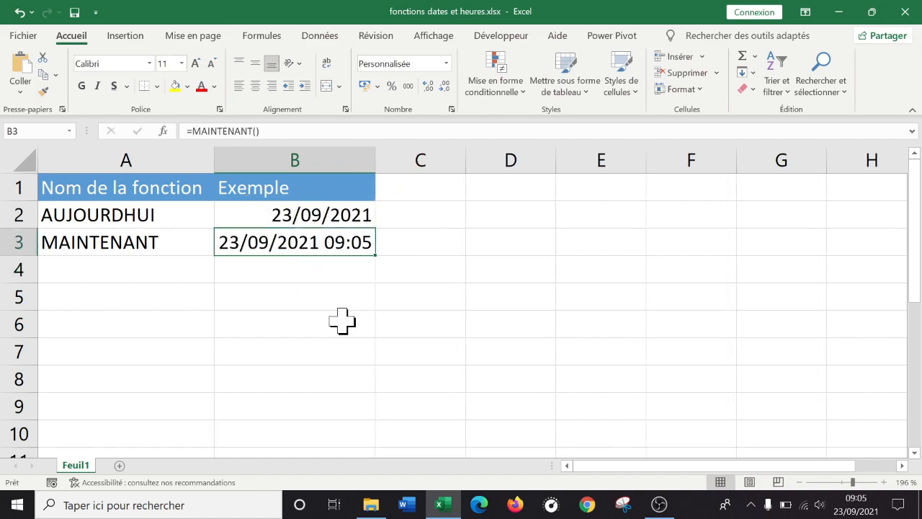
{"action": "double_click", "coordinate": [345, 242]}
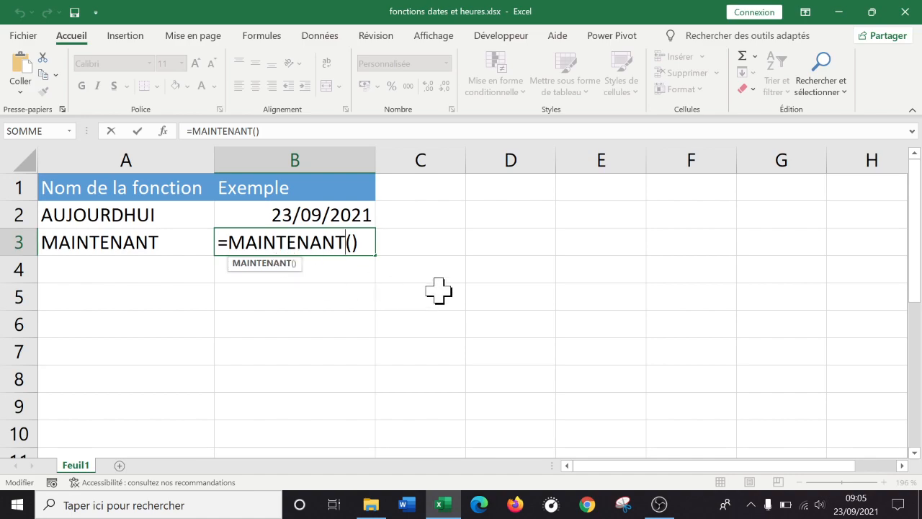
{"action": "key", "text": "Right"}
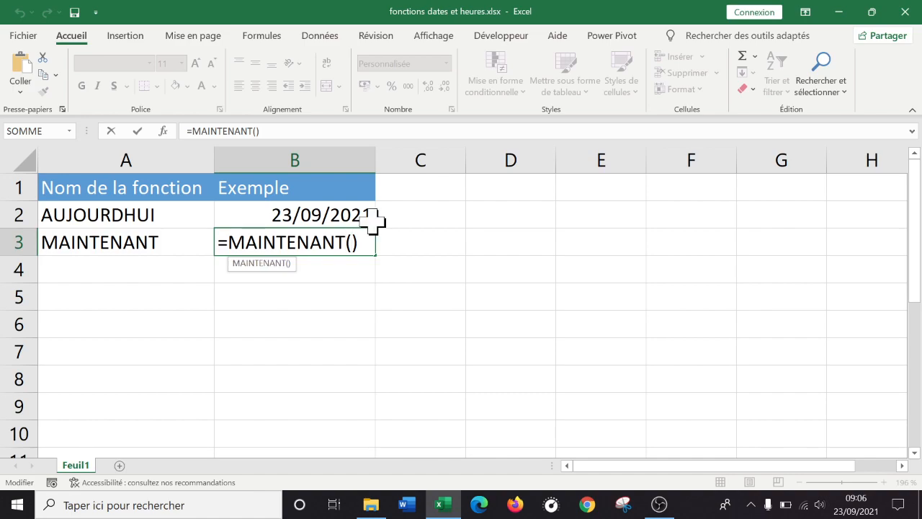
{"action": "left_click", "coordinate": [297, 242]}
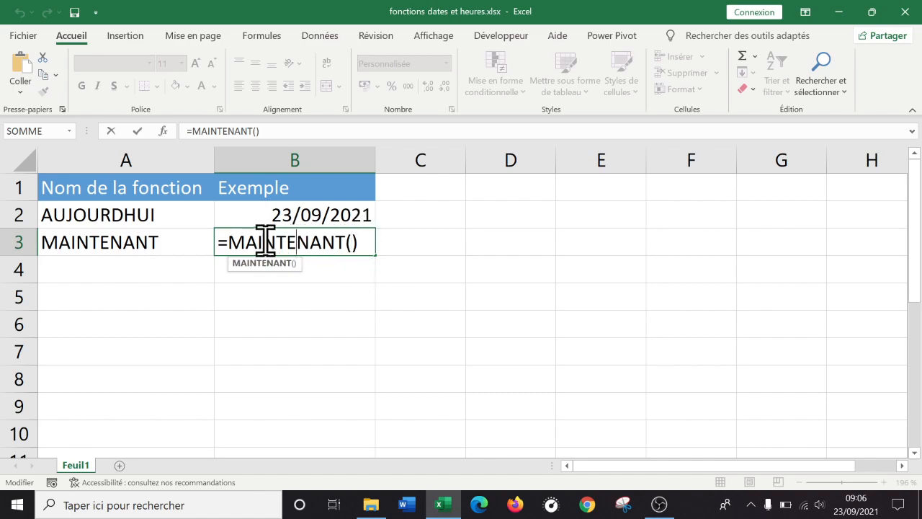
{"action": "left_click", "coordinate": [353, 243]}
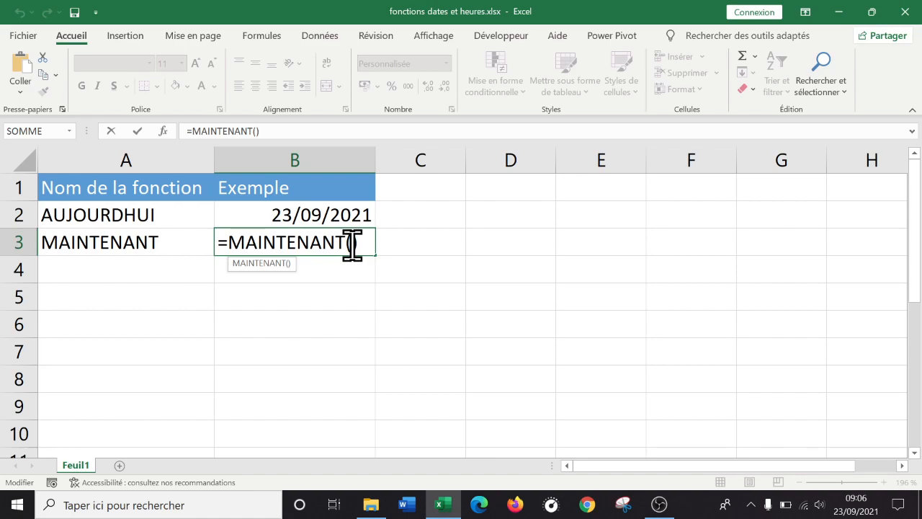
{"action": "key", "text": "ctrl+Return"}
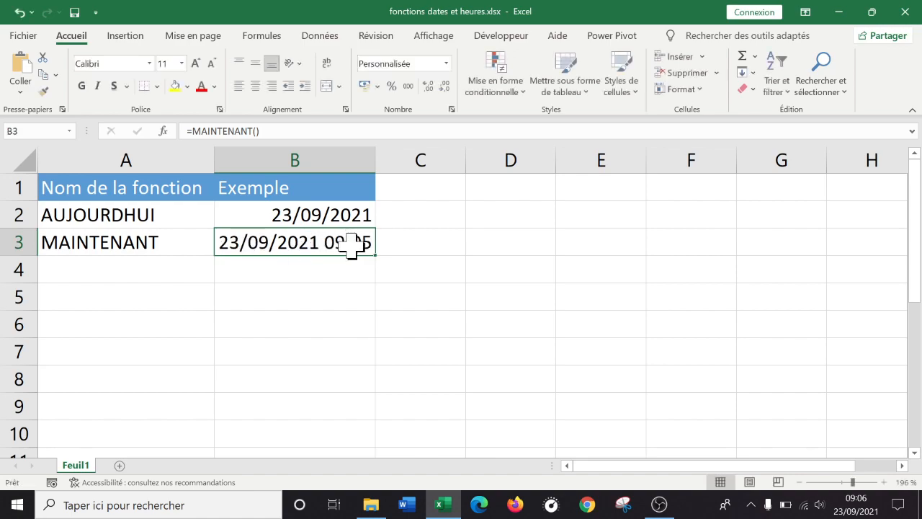
Begin a SOMME formula and an ET formula in cell B4 to view their arguments, and discard the entry
{"action": "double_click", "coordinate": [296, 265]}
{"action": "type", "text": "=somme("}
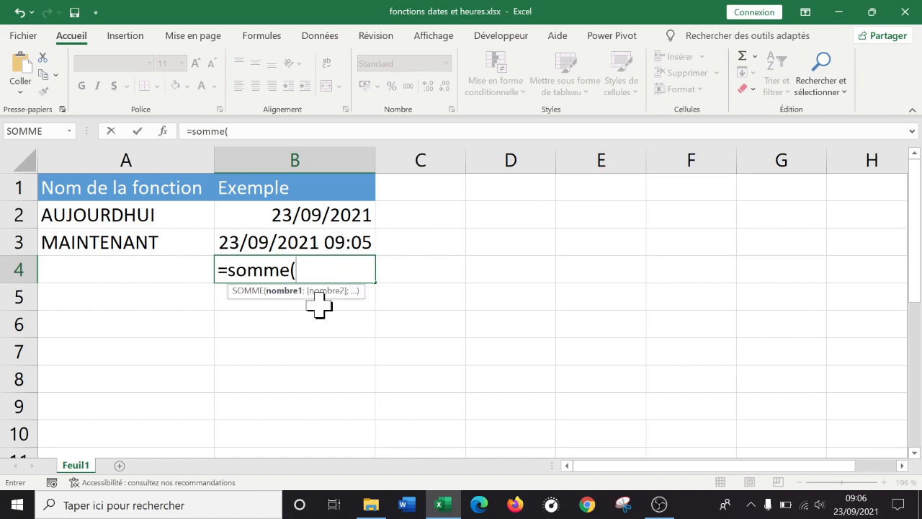
{"action": "key", "text": "BackSpace"}
{"action": "key", "text": "BackSpace"}
{"action": "key", "text": "BackSpace"}
{"action": "key", "text": "BackSpace"}
{"action": "key", "text": "BackSpace"}
{"action": "key", "text": "BackSpace"}
{"action": "type", "text": "et("}
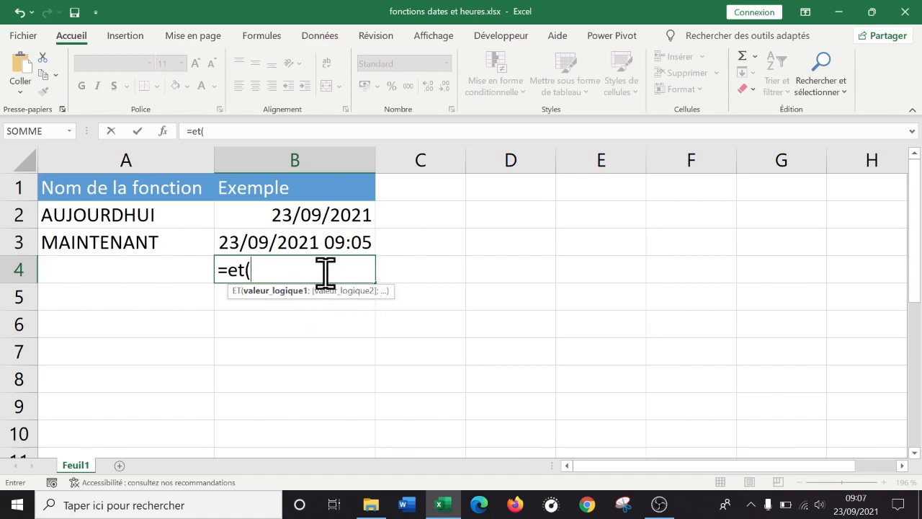
{"action": "left_click_drag", "start_coordinate": [324, 274], "coordinate": [166, 273]}
{"action": "key", "text": "BackSpace"}
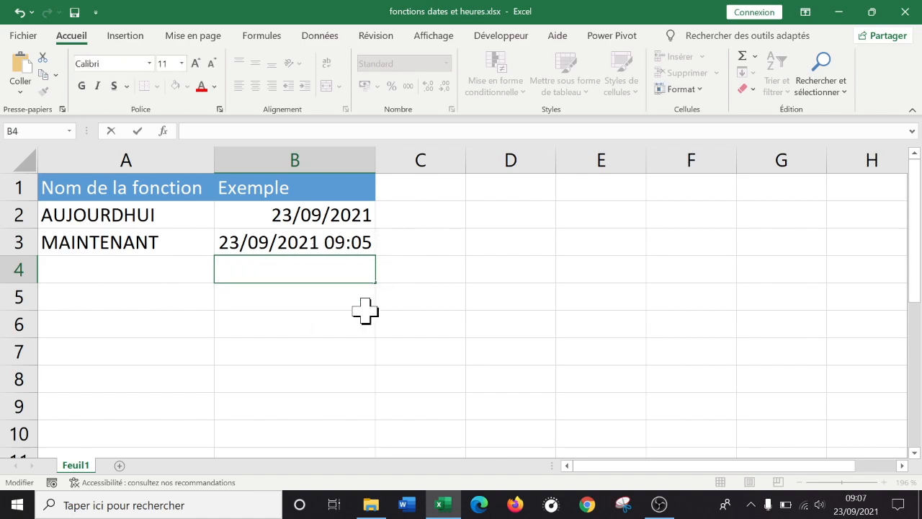
{"action": "left_click", "coordinate": [344, 328]}
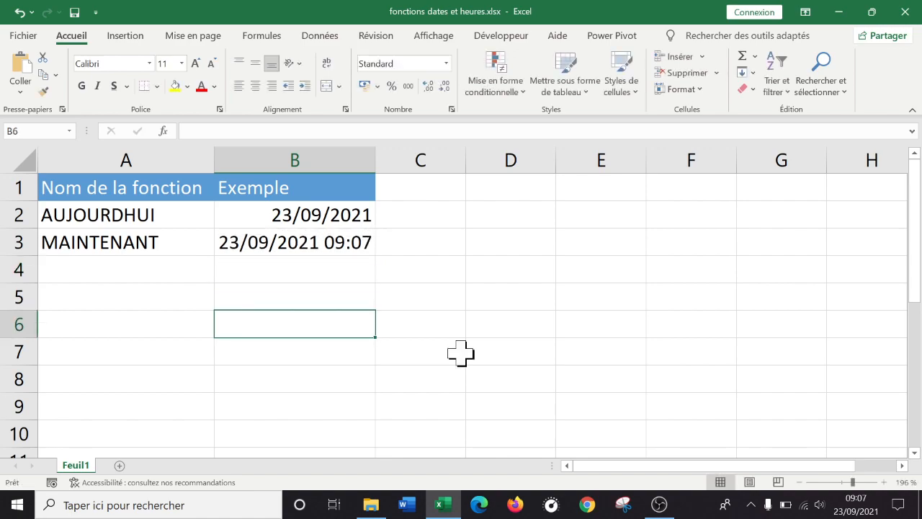
Apply the Standard number format to cells B2:B3 and inspect the serial number in each cell
{"action": "left_click_drag", "start_coordinate": [435, 288], "coordinate": [428, 269]}
{"action": "left_click_drag", "start_coordinate": [346, 218], "coordinate": [329, 240]}
{"action": "left_click", "coordinate": [446, 64]}
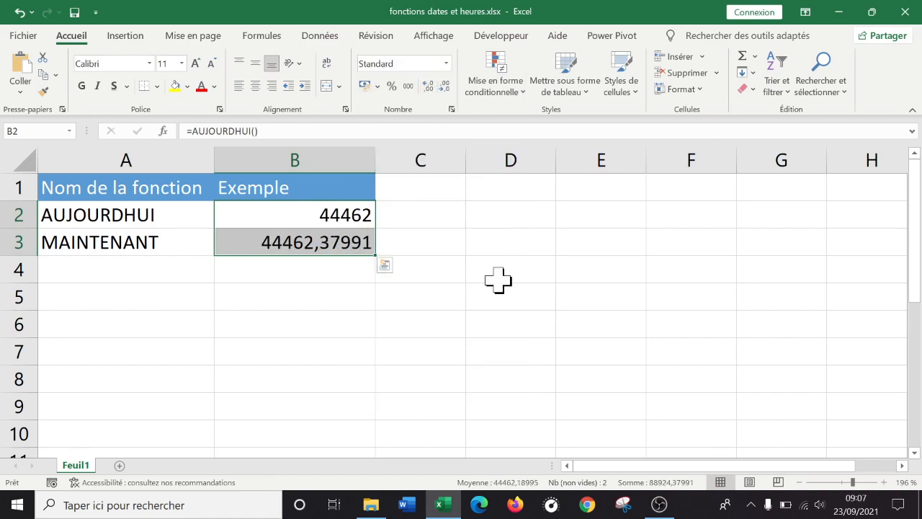
{"action": "left_click", "coordinate": [360, 220]}
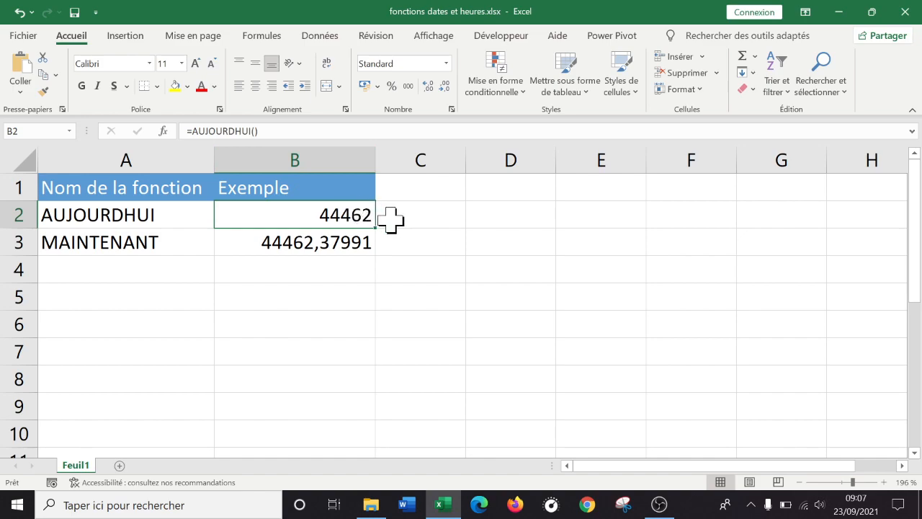
{"action": "left_click", "coordinate": [324, 248]}
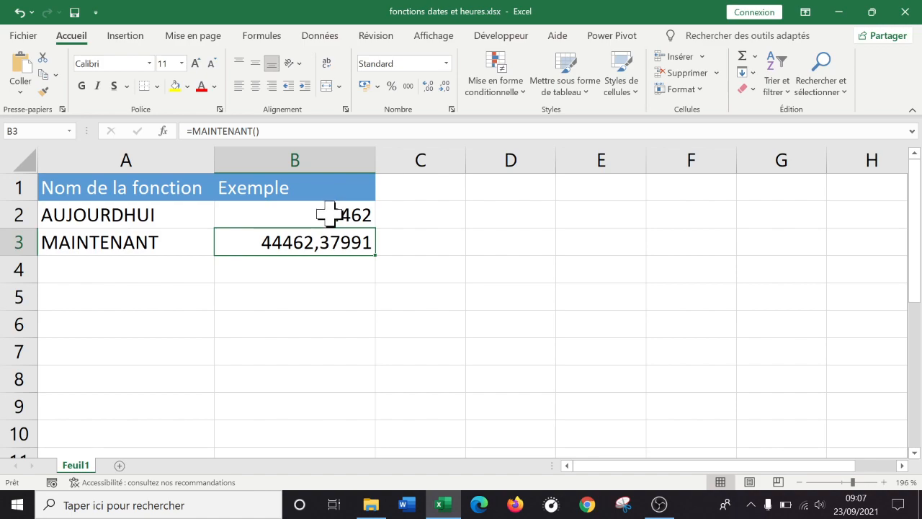
Look through the number formats available for B2:B3, and undo the Standard format applied to these cells
{"action": "left_click_drag", "start_coordinate": [320, 213], "coordinate": [329, 233]}
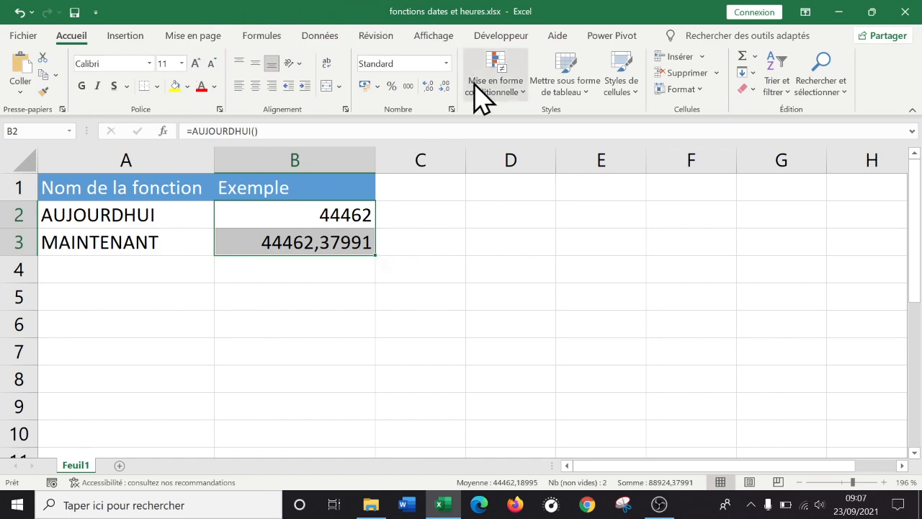
{"action": "left_click", "coordinate": [446, 63]}
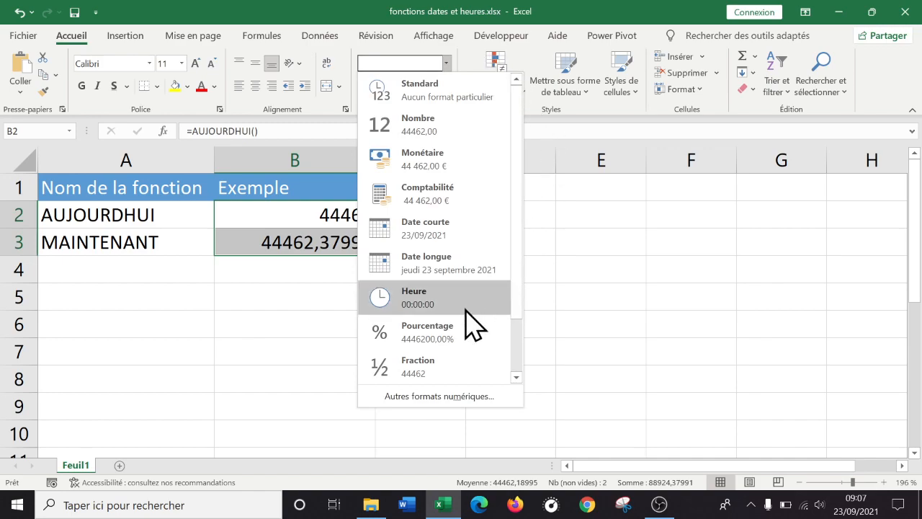
{"action": "key", "text": "Escape"}
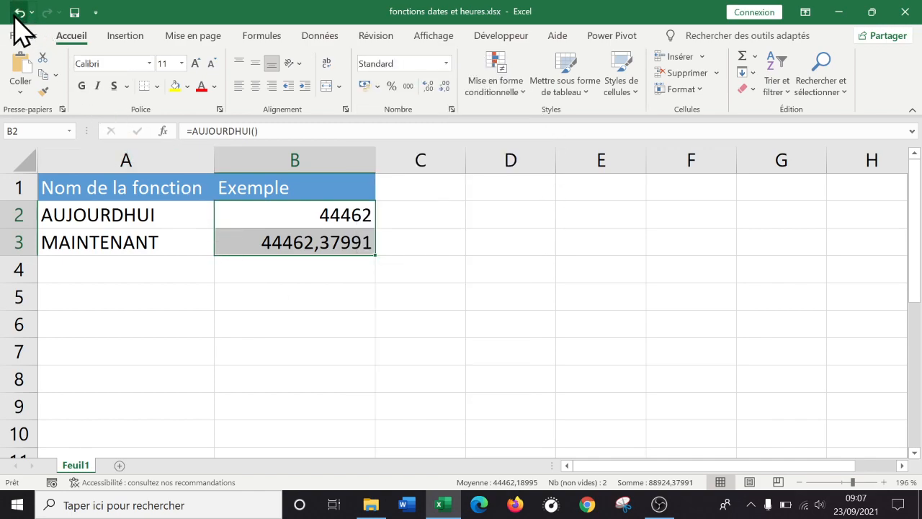
{"action": "left_click", "coordinate": [20, 12]}
{"action": "left_click", "coordinate": [384, 288]}
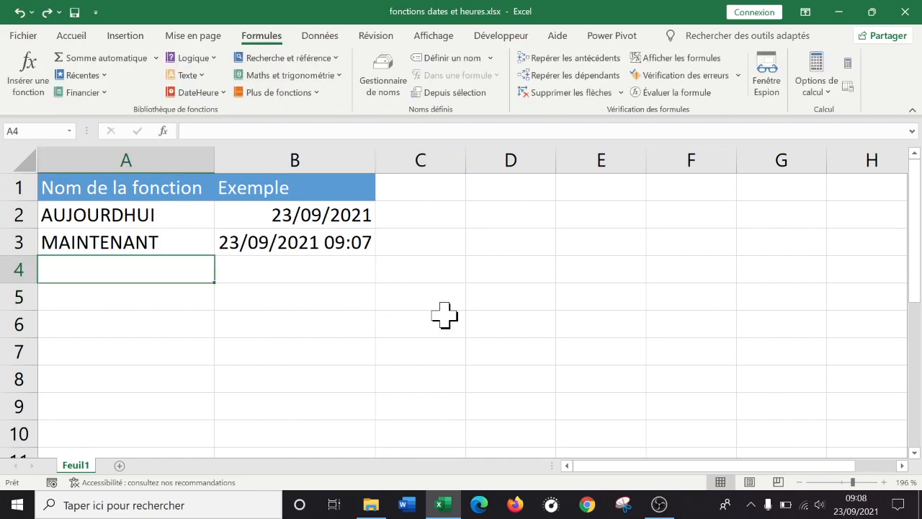
Enter the function name ANNEE in cell A4 and move to cell B4
{"action": "type", "text": "ANNEE"}
{"action": "key", "text": "Return"}
{"action": "key", "text": "Up"}
{"action": "key", "text": "Right"}
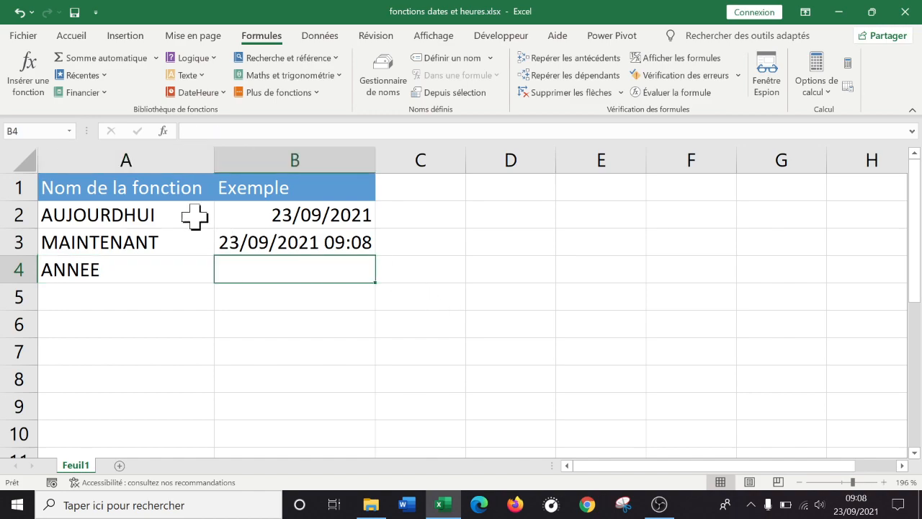
Enter the formula =ANNEE(B2) in cell B4 to extract the year from today's date
{"action": "left_click", "coordinate": [316, 220]}
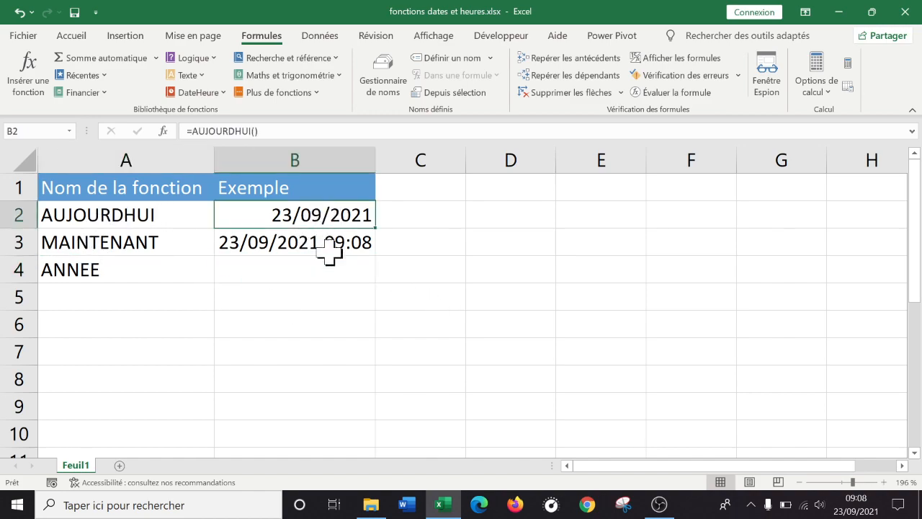
{"action": "left_click", "coordinate": [325, 267]}
{"action": "left_click", "coordinate": [328, 217]}
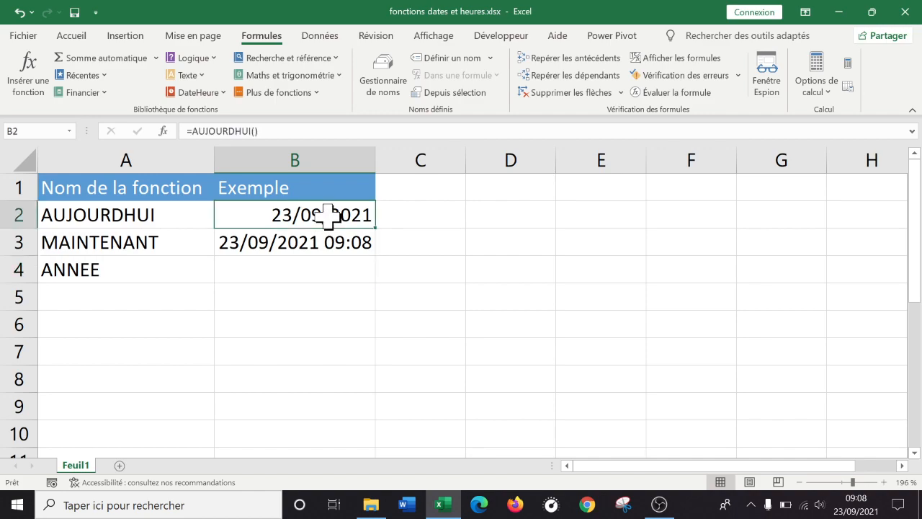
{"action": "left_click", "coordinate": [324, 271]}
{"action": "type", "text": "=annee"}
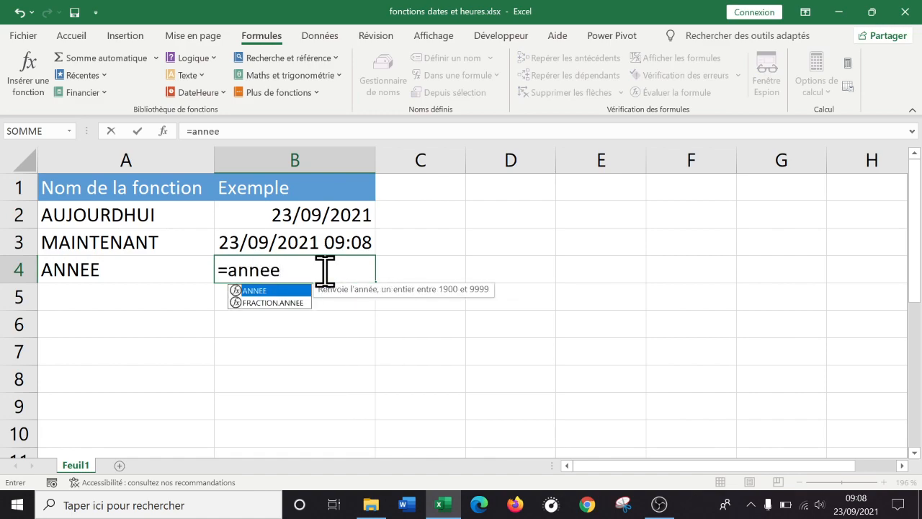
{"action": "type", "text": "("}
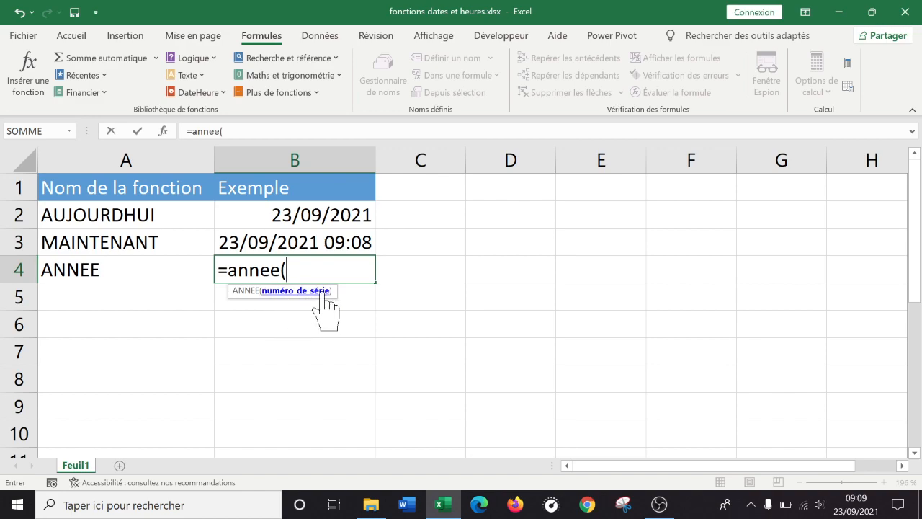
{"action": "left_click", "coordinate": [287, 210]}
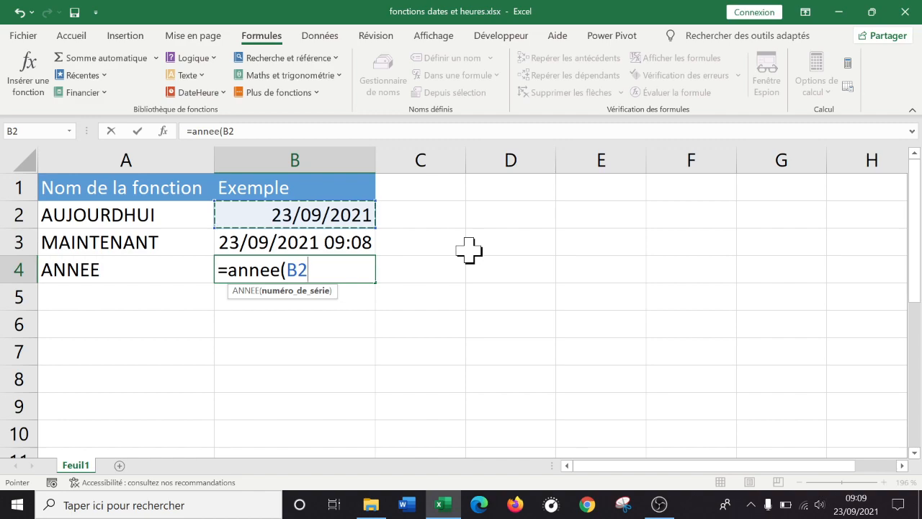
{"action": "type", "text": ")"}
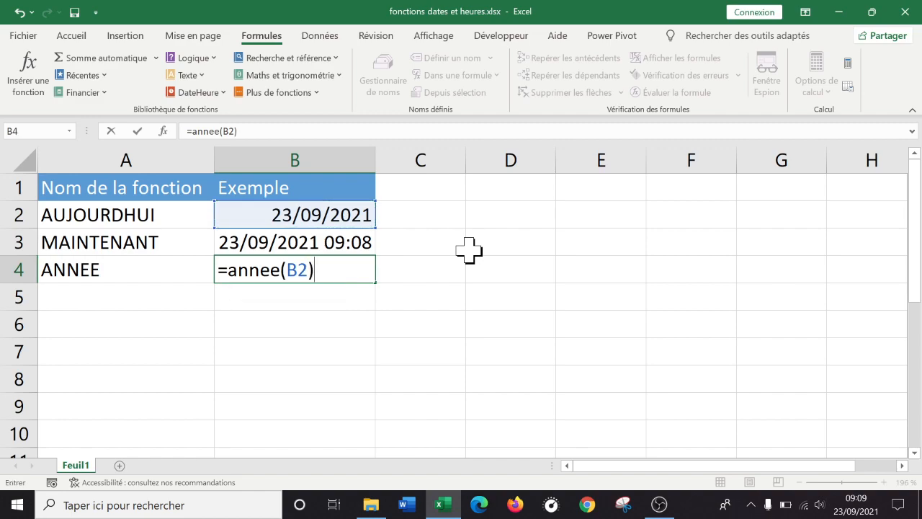
{"action": "key", "text": "Return"}
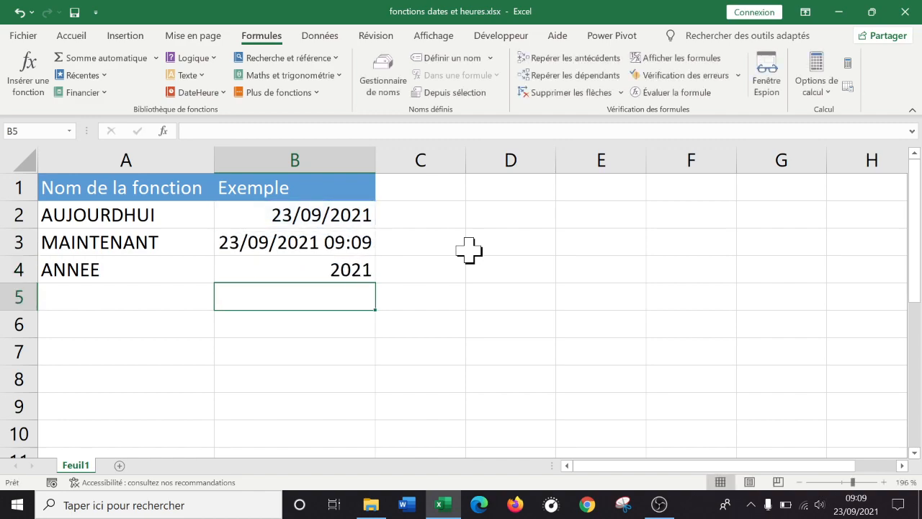
Replace the B2 reference in the B4 formula with a nested function, giving =ANNEE(AUJOURDHUI())
{"action": "left_click", "coordinate": [319, 269]}
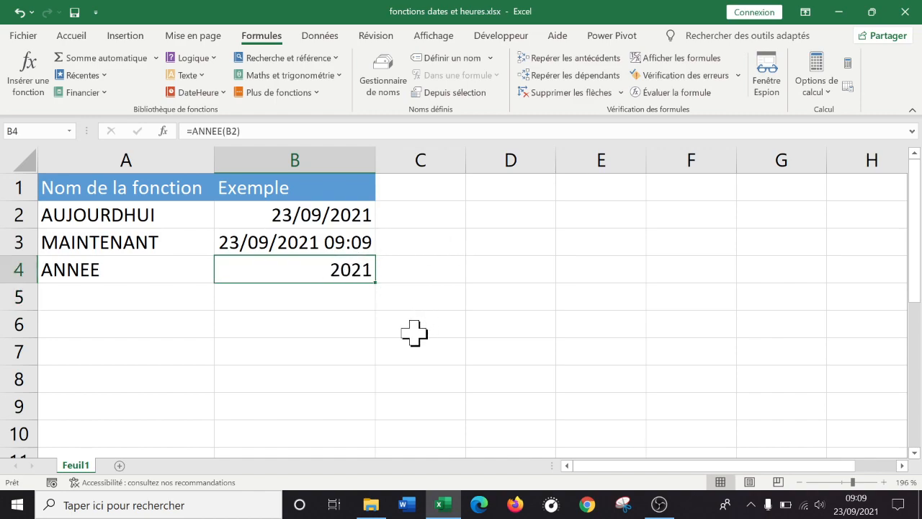
{"action": "key", "text": "F2"}
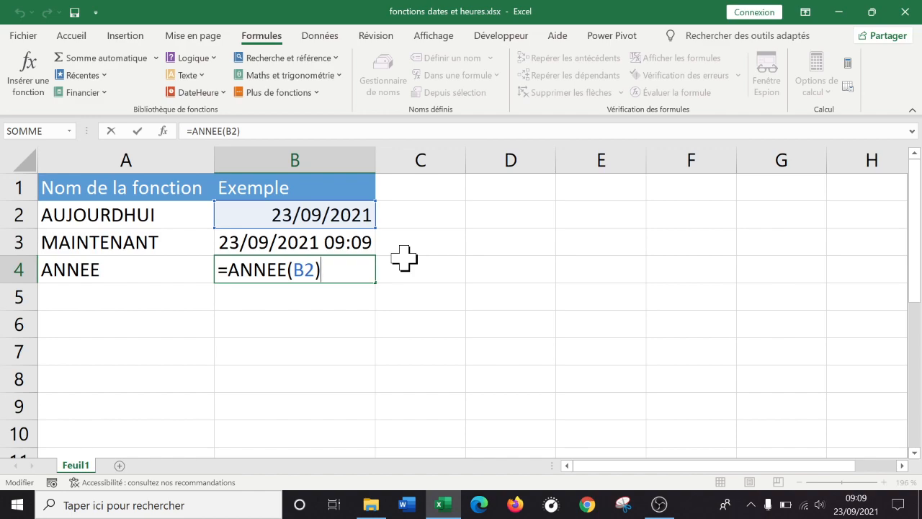
{"action": "key", "text": "BackSpace"}
{"action": "key", "text": "BackSpace"}
{"action": "key", "text": "BackSpace"}
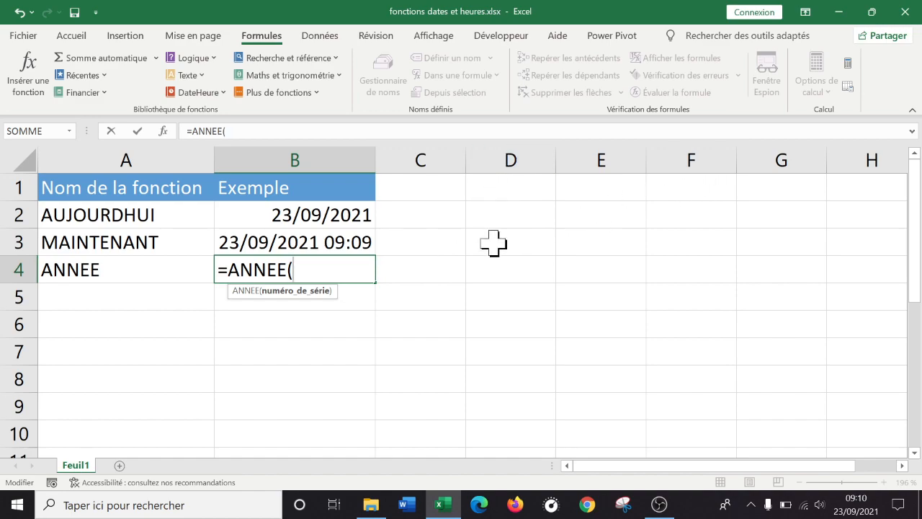
{"action": "type", "text": "auj"}
{"action": "key", "text": "Tab"}
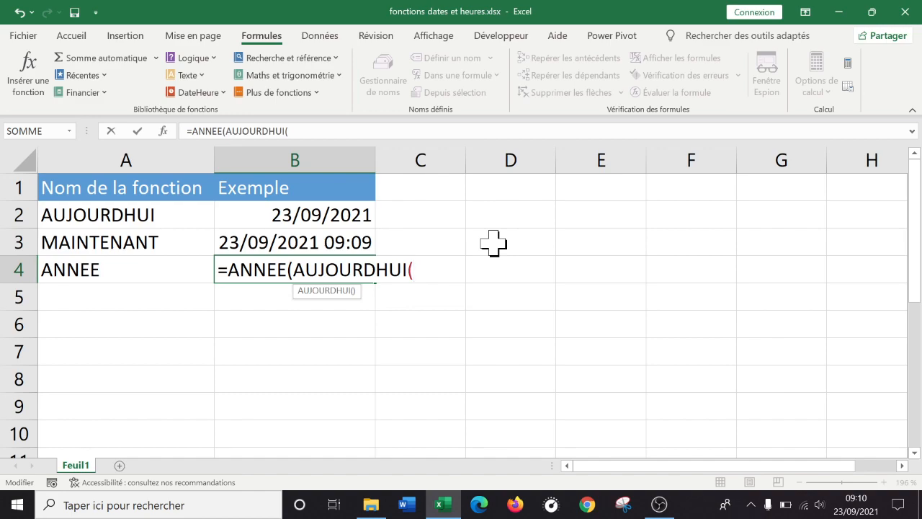
{"action": "type", "text": "))"}
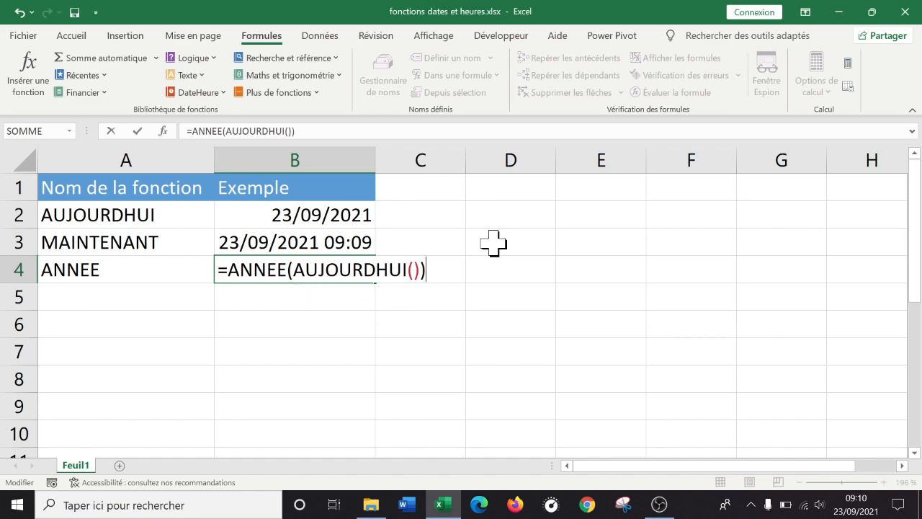
{"action": "key", "text": "ctrl+Return"}
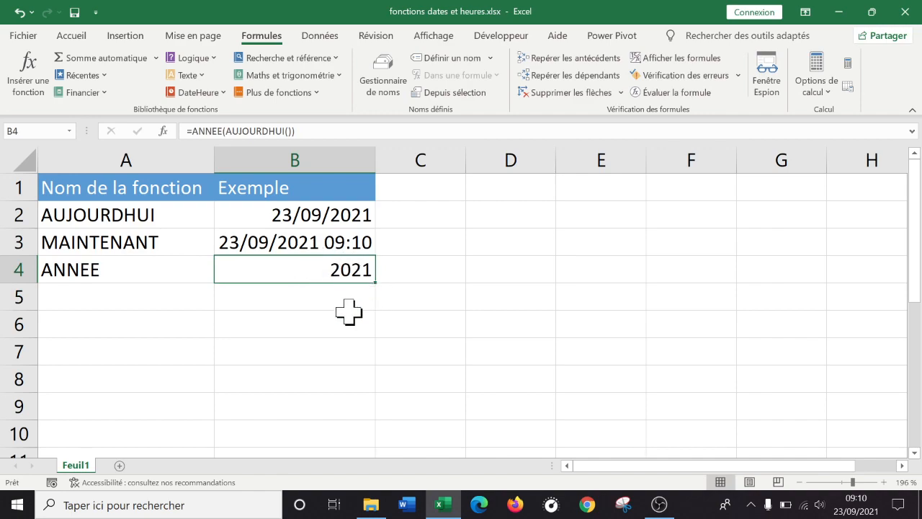
Examine the nested ANNEE formula in cell B4 and recommit it unchanged
{"action": "double_click", "coordinate": [343, 268]}
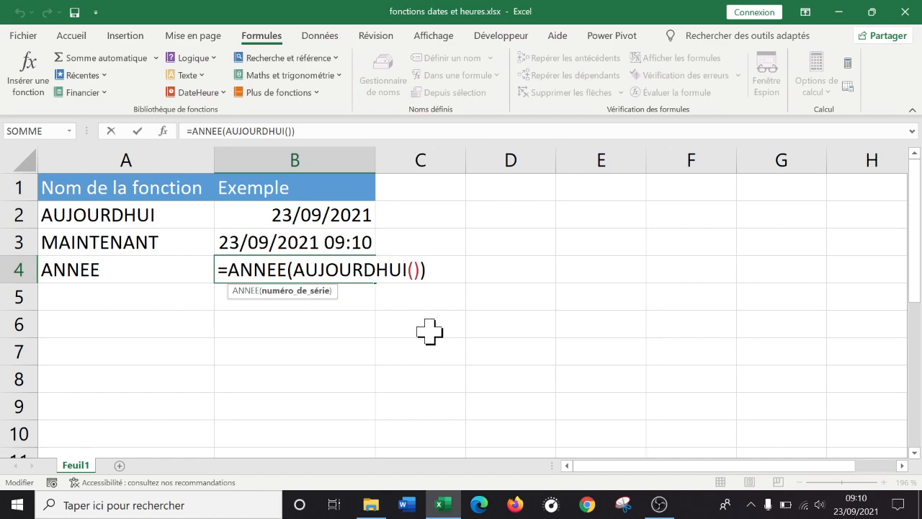
{"action": "left_click", "coordinate": [457, 264]}
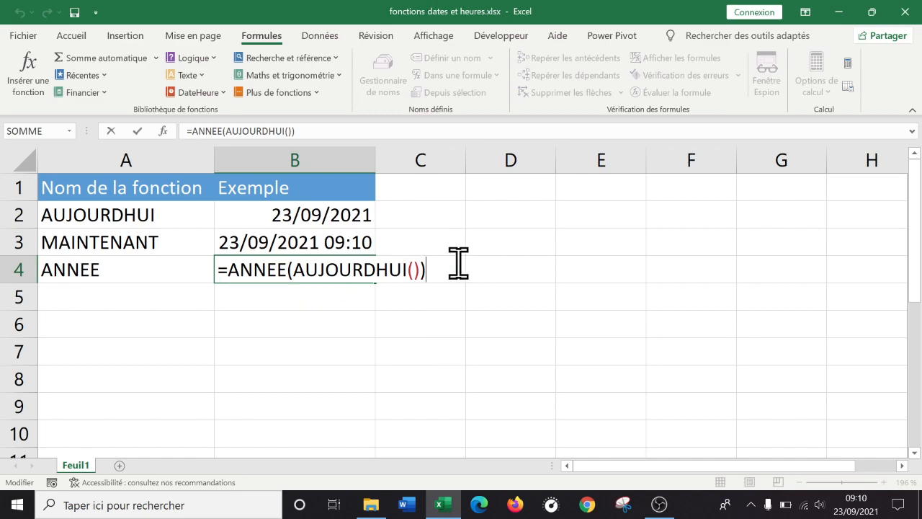
{"action": "key", "text": "Return"}
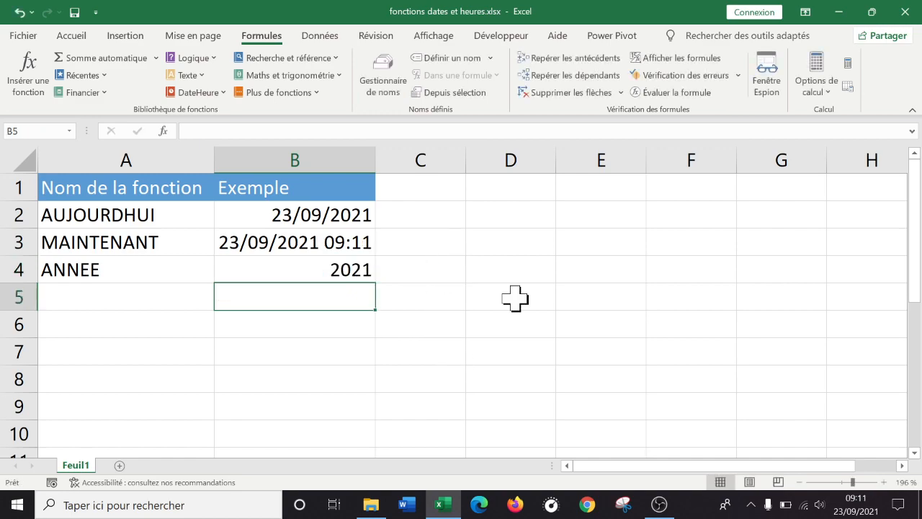
Browse the list of date and time functions from cell A5, view the DATE function's arguments and cancel the insertion
{"action": "left_click", "coordinate": [177, 290]}
{"action": "left_click", "coordinate": [223, 96]}
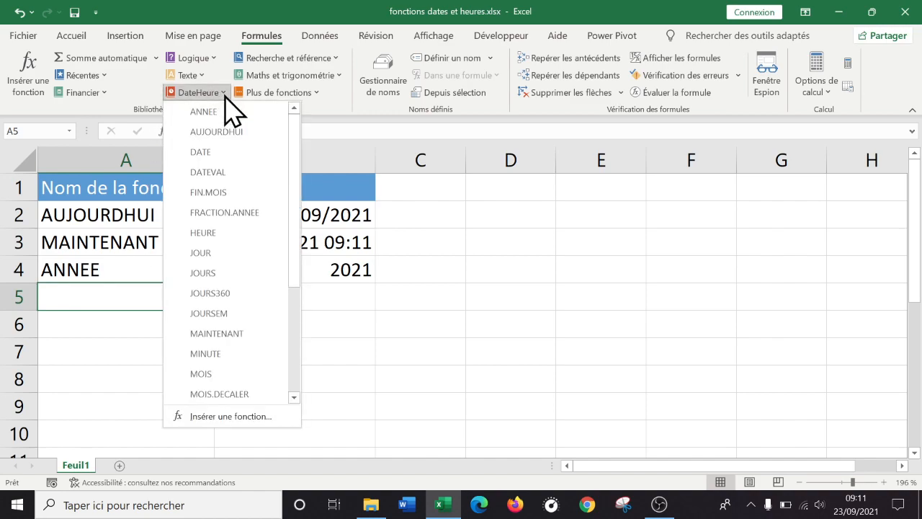
{"action": "scroll", "coordinate": [262, 216], "scroll_direction": "down", "scroll_amount": 3}
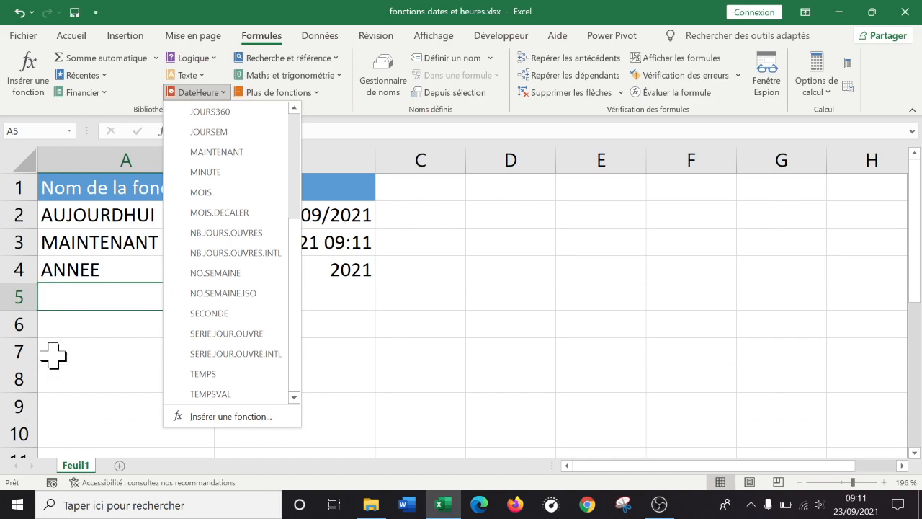
{"action": "scroll", "coordinate": [195, 298], "scroll_direction": "up", "scroll_amount": 3}
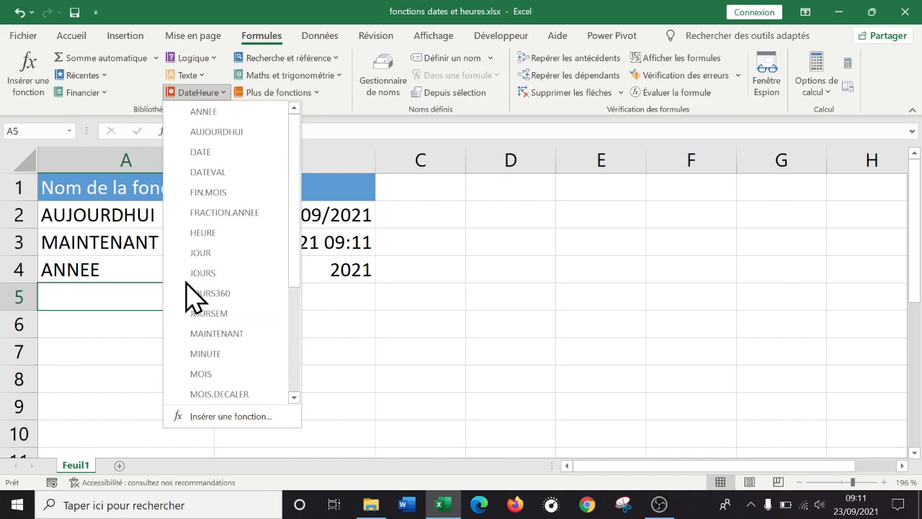
{"action": "left_click", "coordinate": [220, 155]}
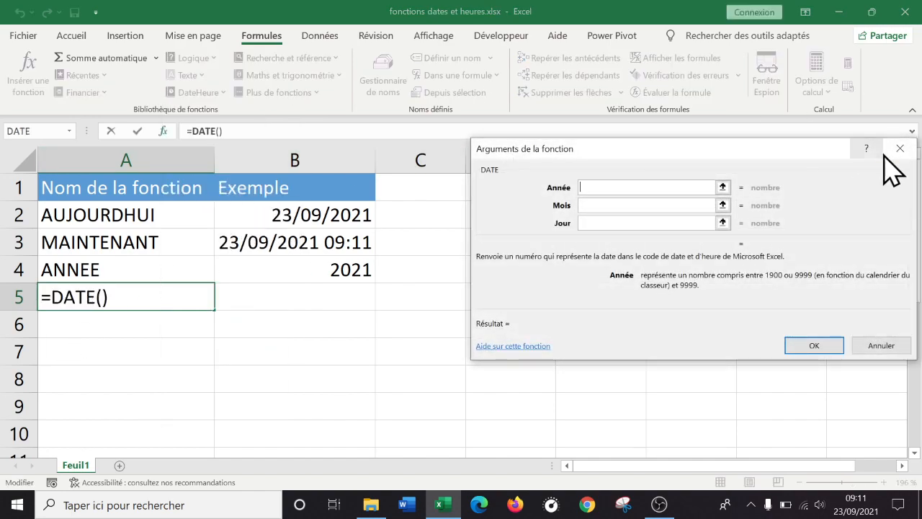
{"action": "left_click", "coordinate": [900, 148]}
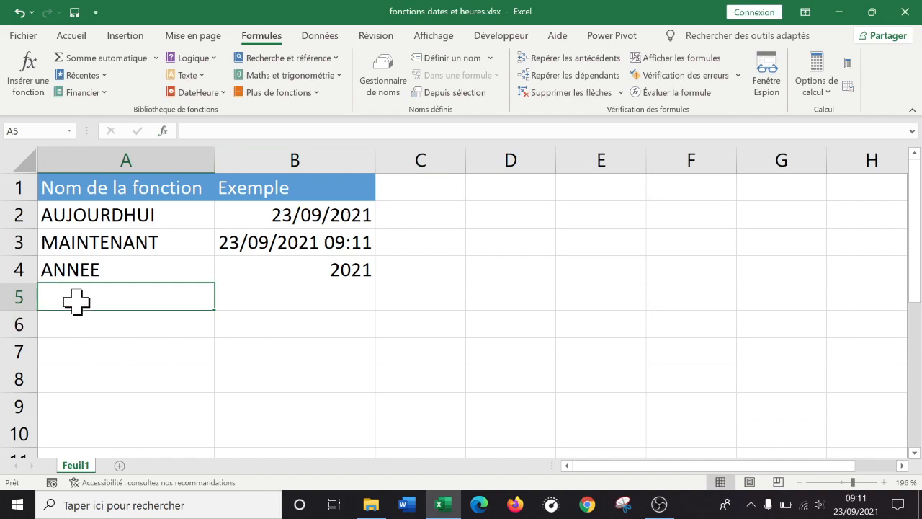
{"action": "type", "text": "DA"}
{"action": "key", "text": "Right"}
{"action": "key", "text": "Right"}
{"action": "key", "text": "Left"}
{"action": "key", "text": "Left"}
{"action": "key", "text": "Right"}
{"action": "key", "text": "Right"}
{"action": "key", "text": "Left"}
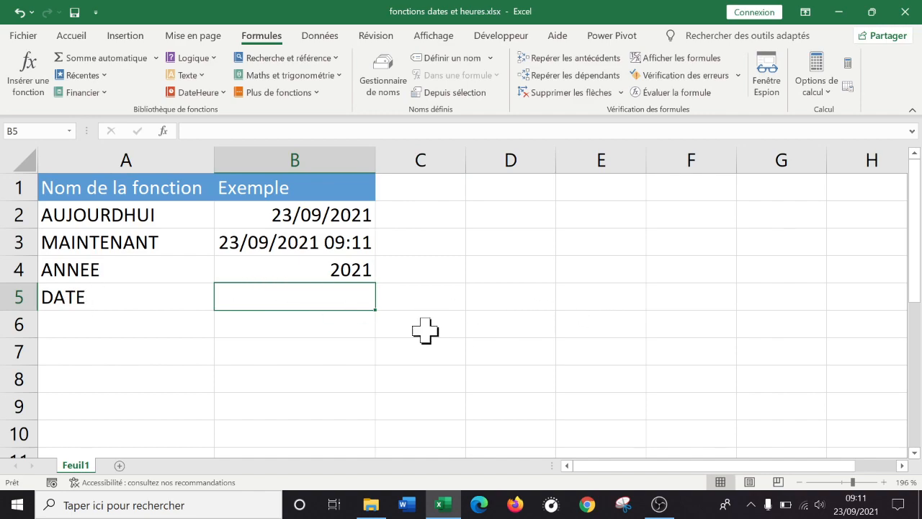
{"action": "left_click", "coordinate": [13, 296]}
{"action": "left_click", "coordinate": [68, 298]}
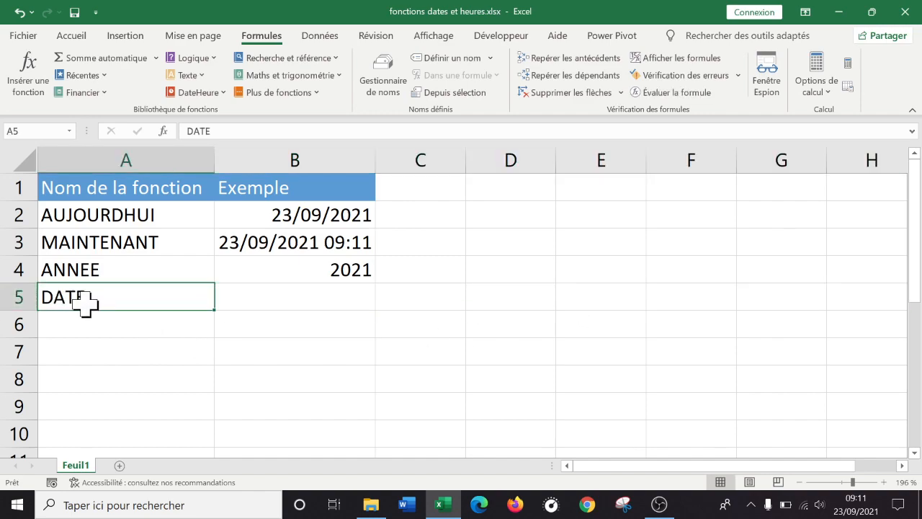
{"action": "key", "text": "Delete"}
Enter the function name DATE in cell A7 and select cell B6 above its example cell
{"action": "left_click", "coordinate": [101, 358]}
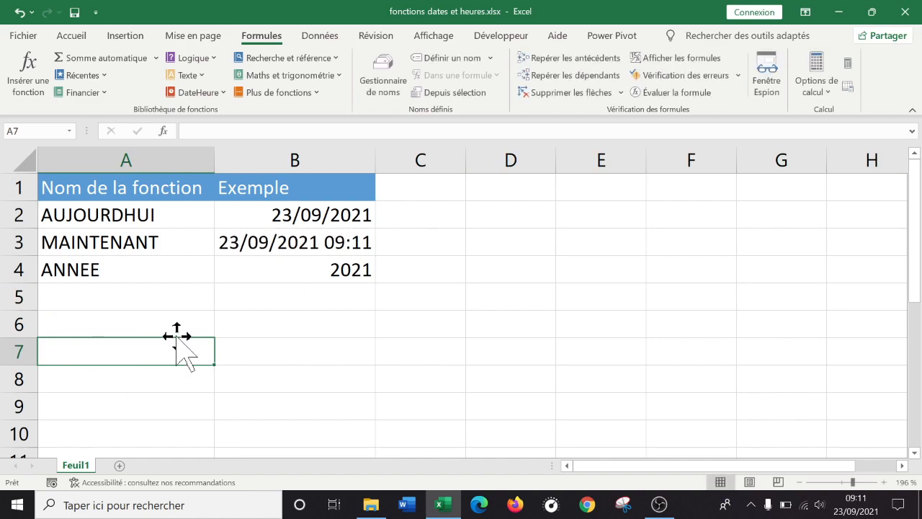
{"action": "type", "text": "DA"}
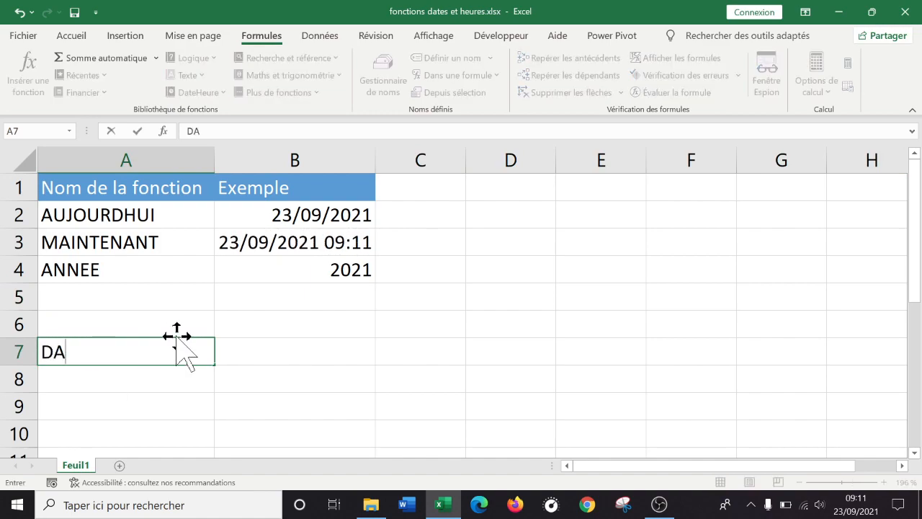
{"action": "type", "text": "TE"}
{"action": "key", "text": "Tab"}
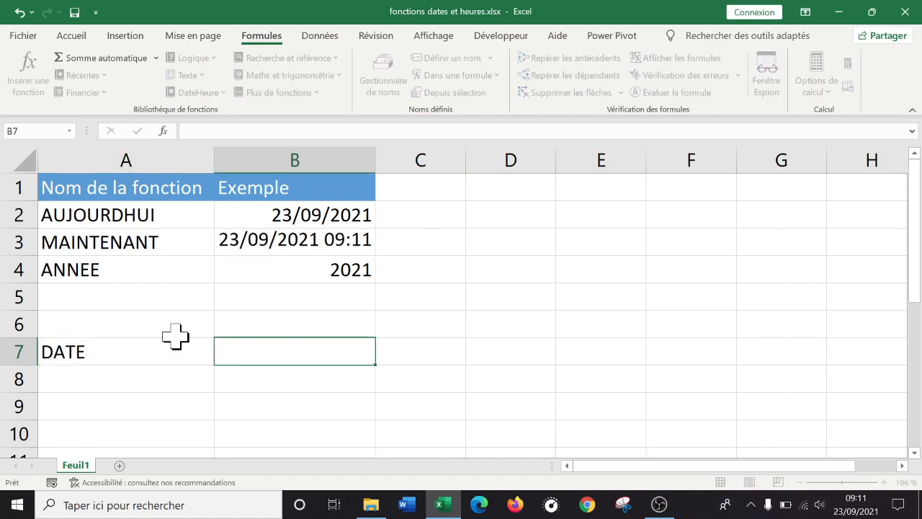
{"action": "left_click", "coordinate": [276, 324]}
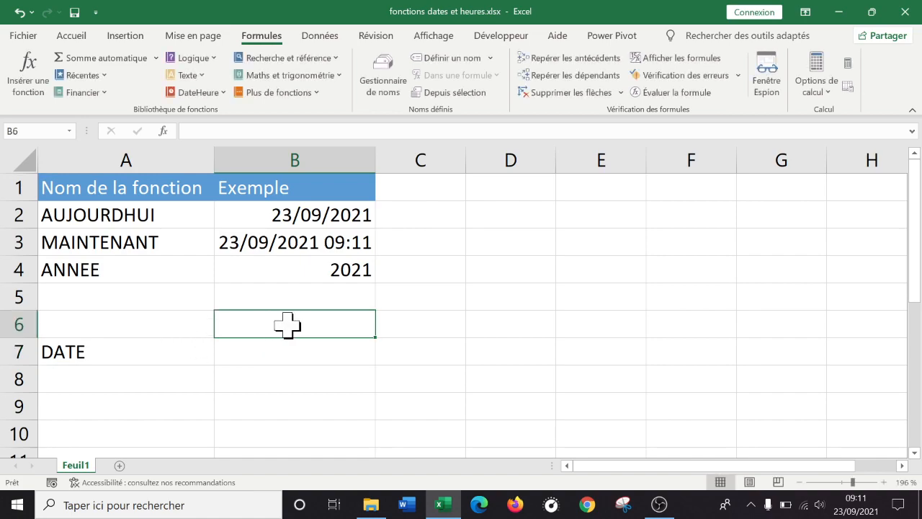
Enter the headers jour, mois, année and exemple in cells B6 to E6
{"action": "type", "text": "jour"}
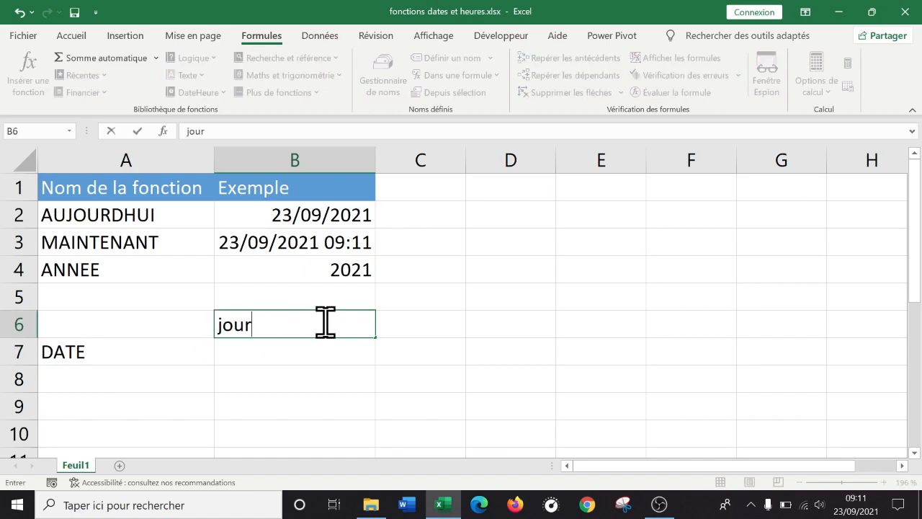
{"action": "key", "text": "Tab"}
{"action": "type", "text": "mois"}
{"action": "key", "text": "Tab"}
{"action": "type", "text": "année"}
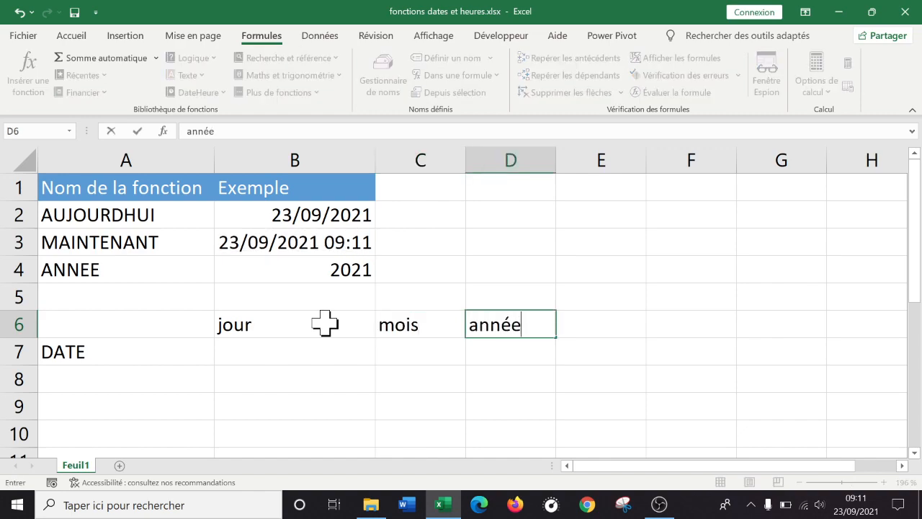
{"action": "key", "text": "Tab"}
{"action": "key", "text": "Down"}
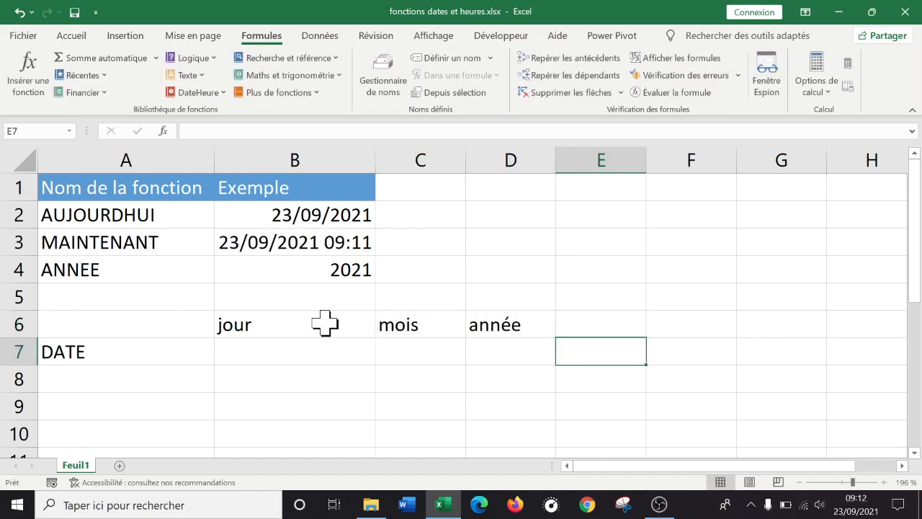
{"action": "key", "text": "Up"}
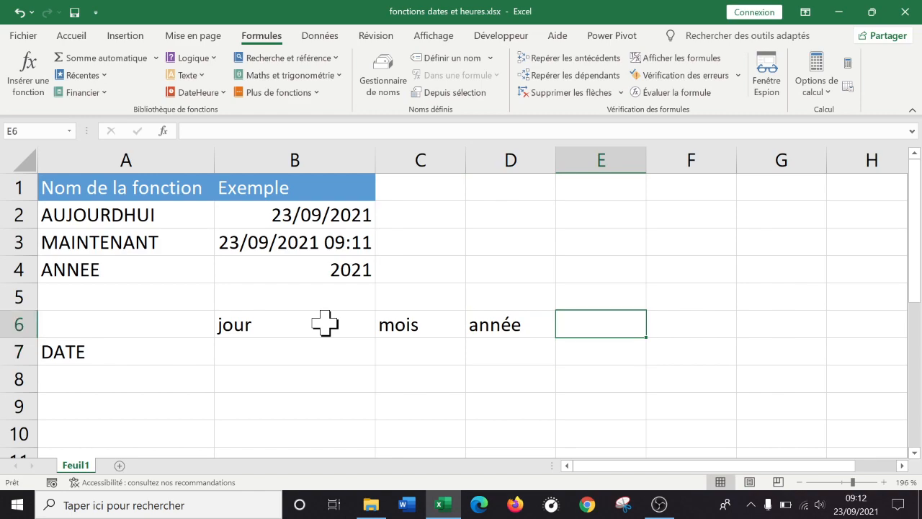
{"action": "type", "text": "ex"}
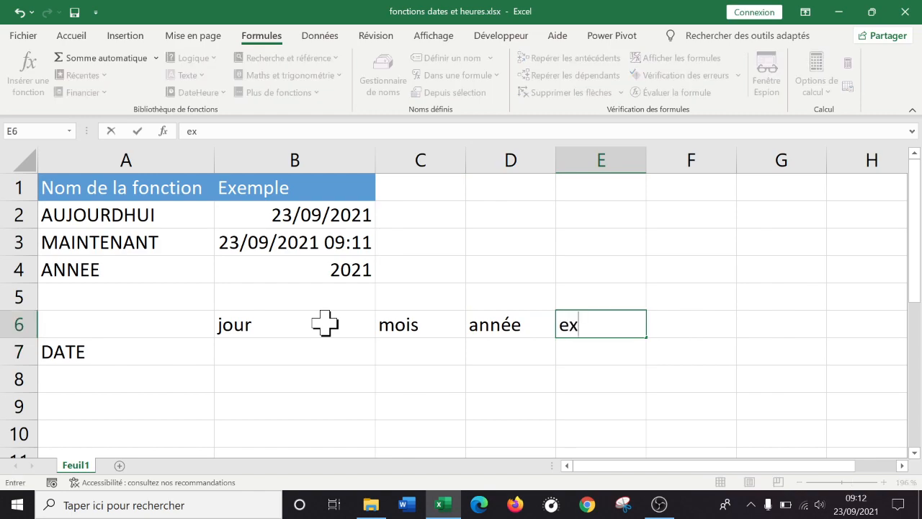
{"action": "key", "text": "BackSpace"}
{"action": "type", "text": "exemple"}
{"action": "key", "text": "Return"}
Fill the DATE row with day 20, month 2 and year 2042 in cells B7 to D7
{"action": "key", "text": "Left"}
{"action": "key", "text": "Left"}
{"action": "key", "text": "Left"}
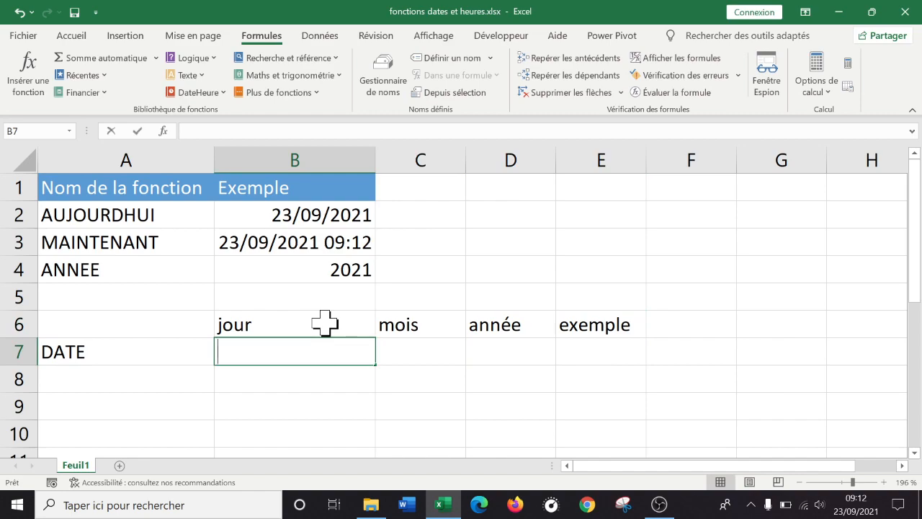
{"action": "type", "text": "20"}
{"action": "key", "text": "Tab"}
{"action": "type", "text": "2"}
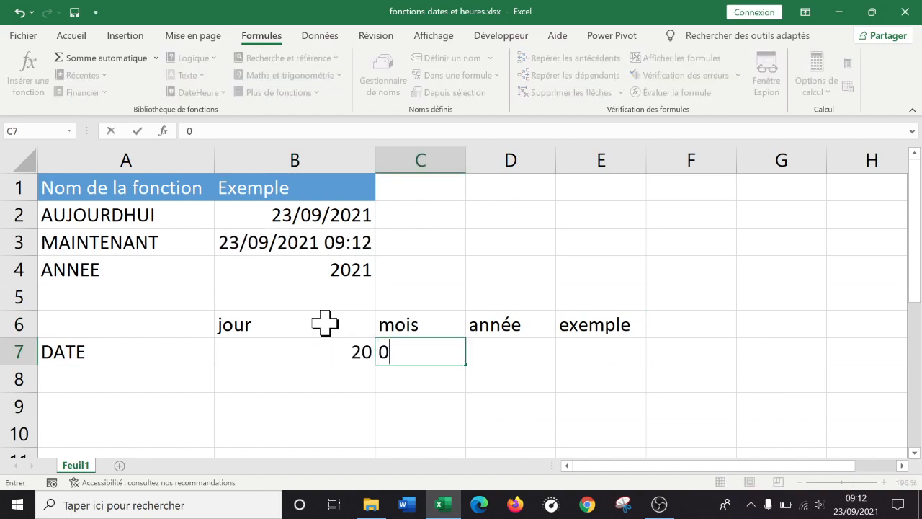
{"action": "key", "text": "Tab"}
{"action": "type", "text": "20"}
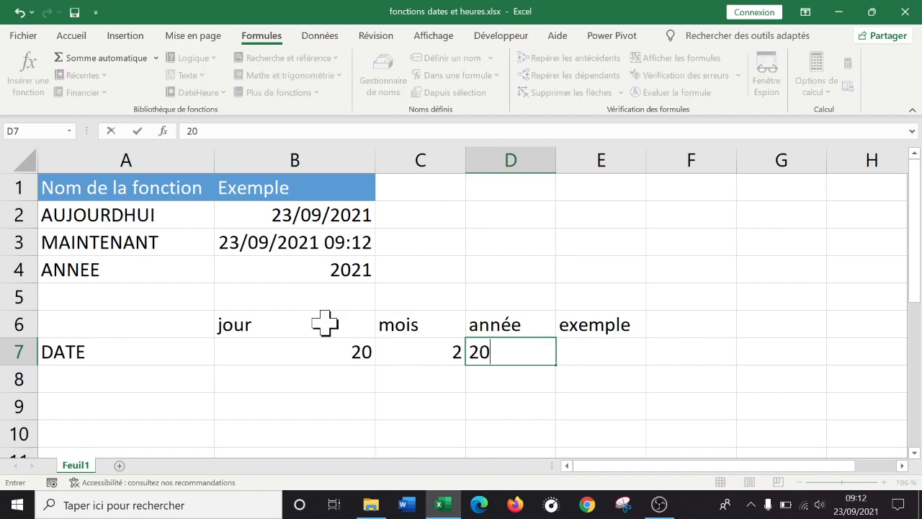
{"action": "key", "text": "Return"}
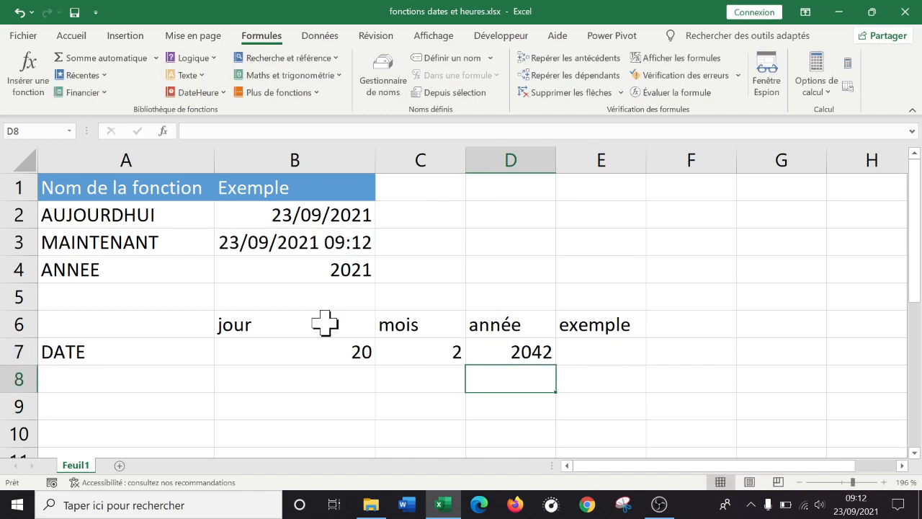
Centre the contents of the range B6:E7 horizontally
{"action": "left_click_drag", "start_coordinate": [277, 317], "coordinate": [601, 360]}
{"action": "left_click", "coordinate": [72, 36]}
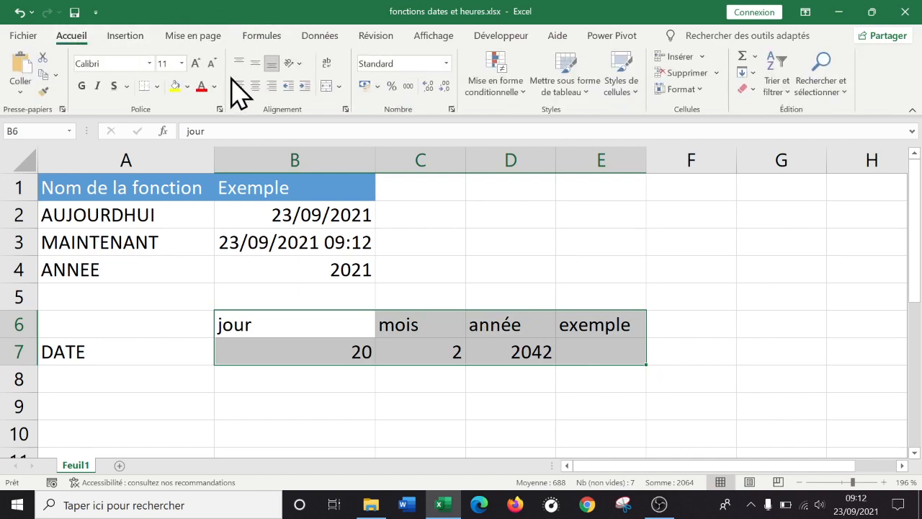
{"action": "left_click", "coordinate": [255, 85]}
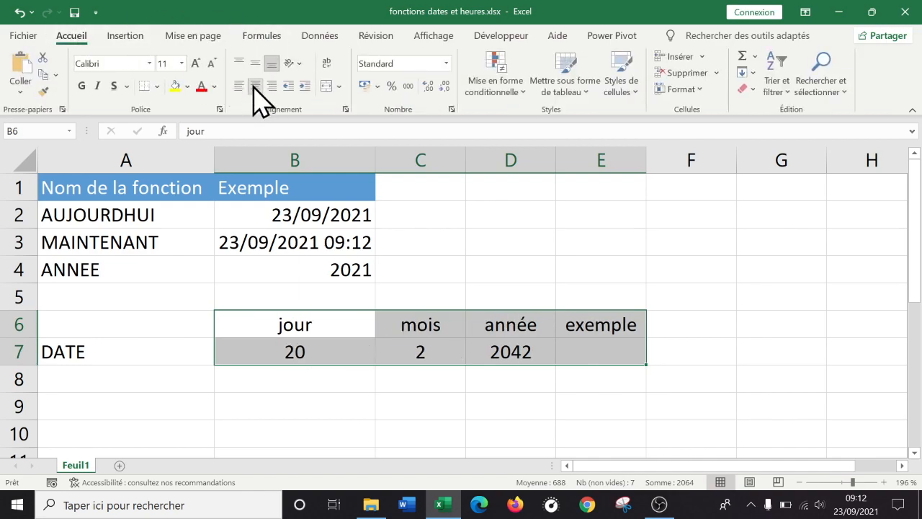
{"action": "left_click", "coordinate": [581, 404]}
Go through the day, month and year values in B7 to D7 and the example cell E7
{"action": "left_click", "coordinate": [609, 353]}
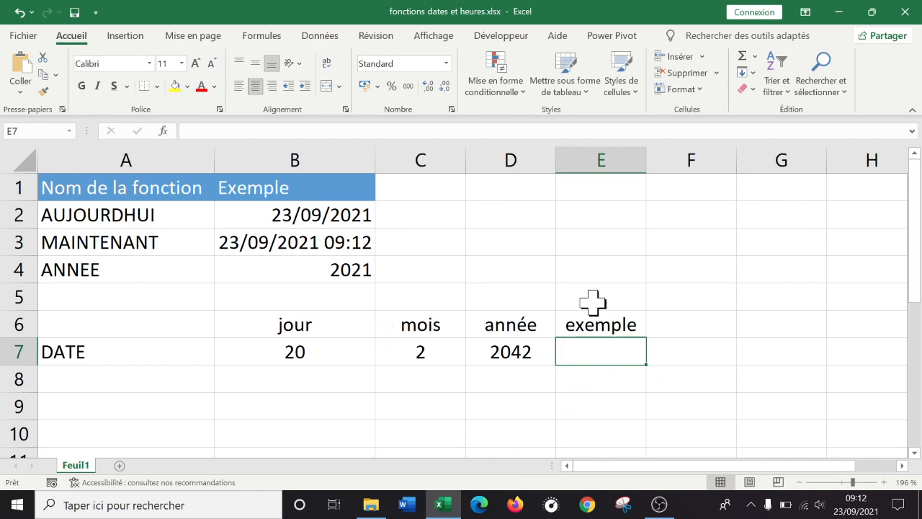
{"action": "left_click", "coordinate": [356, 353]}
{"action": "left_click", "coordinate": [429, 353]}
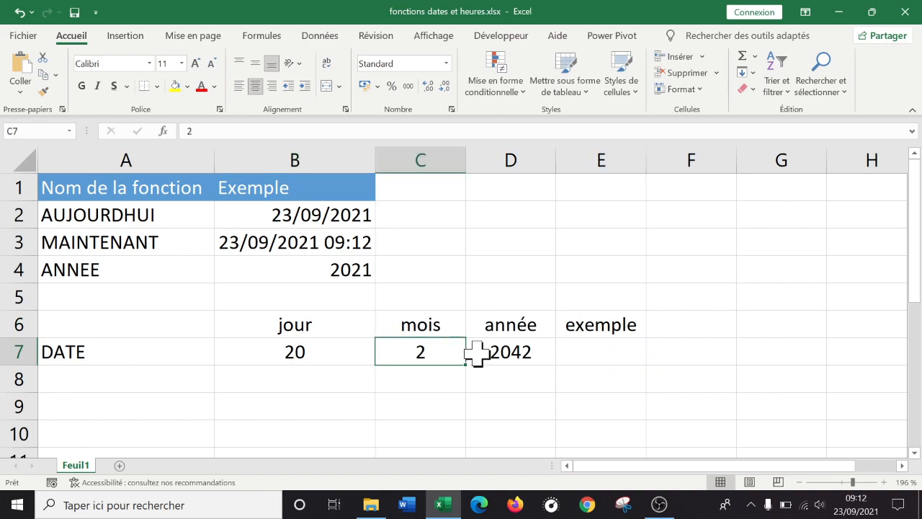
{"action": "left_click", "coordinate": [526, 354]}
{"action": "left_click", "coordinate": [387, 353]}
{"action": "left_click", "coordinate": [317, 350]}
{"action": "left_click", "coordinate": [425, 352]}
{"action": "left_click", "coordinate": [497, 354]}
{"action": "left_click", "coordinate": [604, 354]}
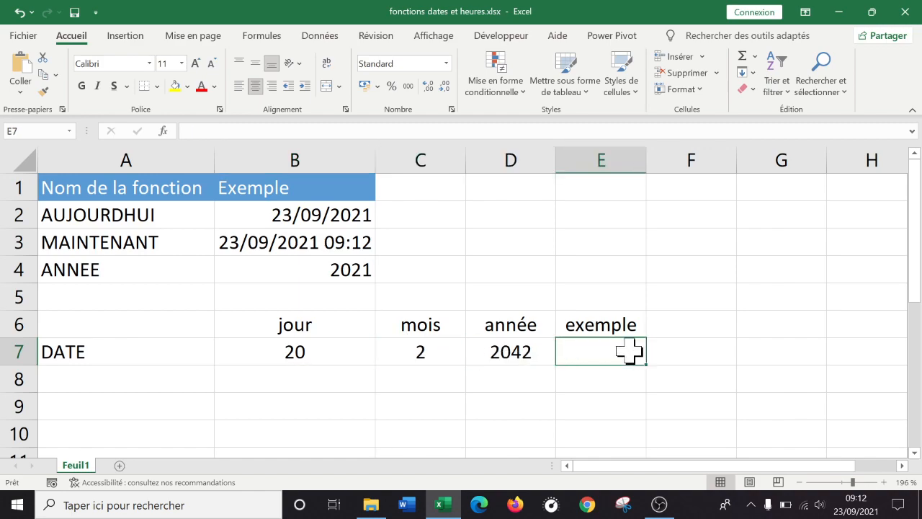
Apply the same blue cell style as the A1:B1 headings to the header cells B6:E6
{"action": "left_click_drag", "start_coordinate": [623, 328], "coordinate": [300, 324]}
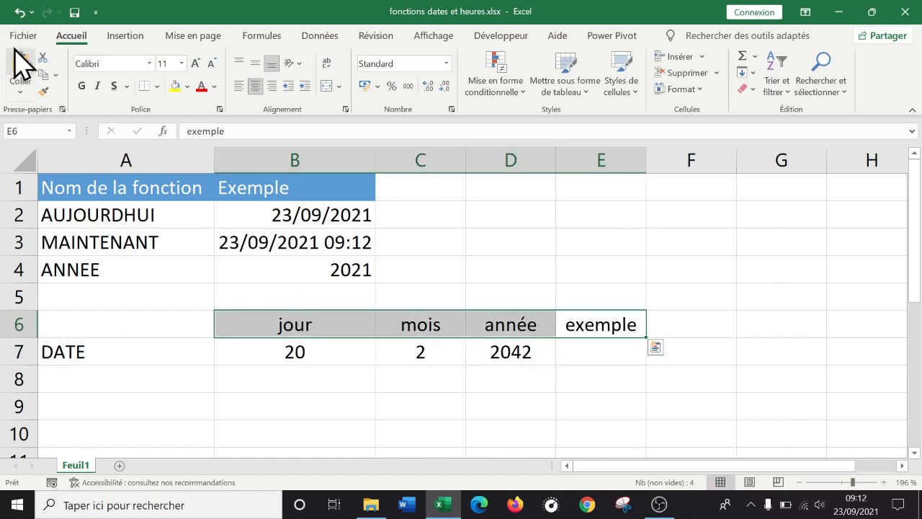
{"action": "left_click", "coordinate": [624, 93]}
{"action": "left_click", "coordinate": [461, 352]}
Build the formula =DATE(D7;C7;B7) in cell E7 from the year, month and day cells and review its references
{"action": "left_click", "coordinate": [617, 351]}
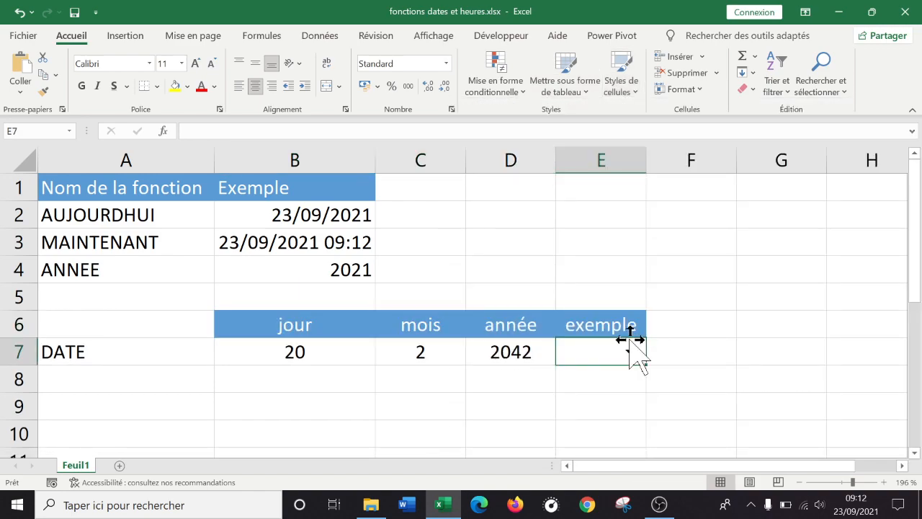
{"action": "type", "text": "=date("}
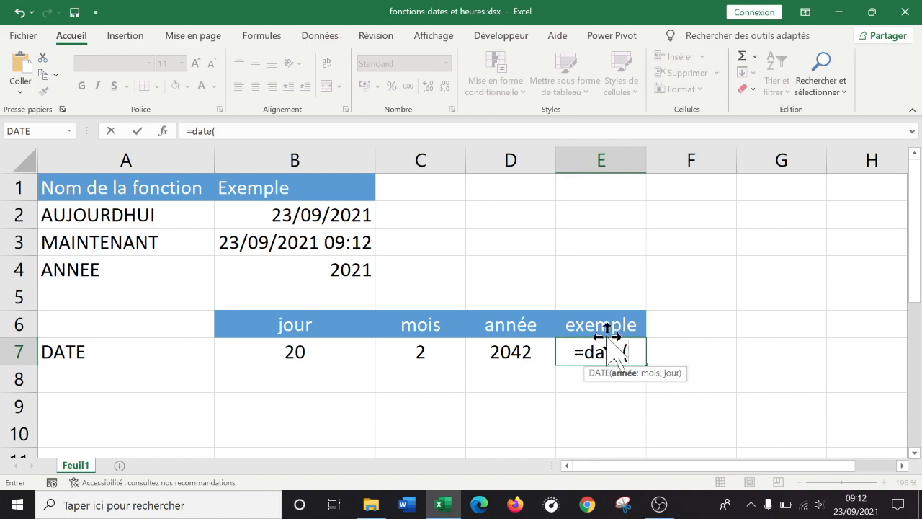
{"action": "left_click", "coordinate": [512, 353]}
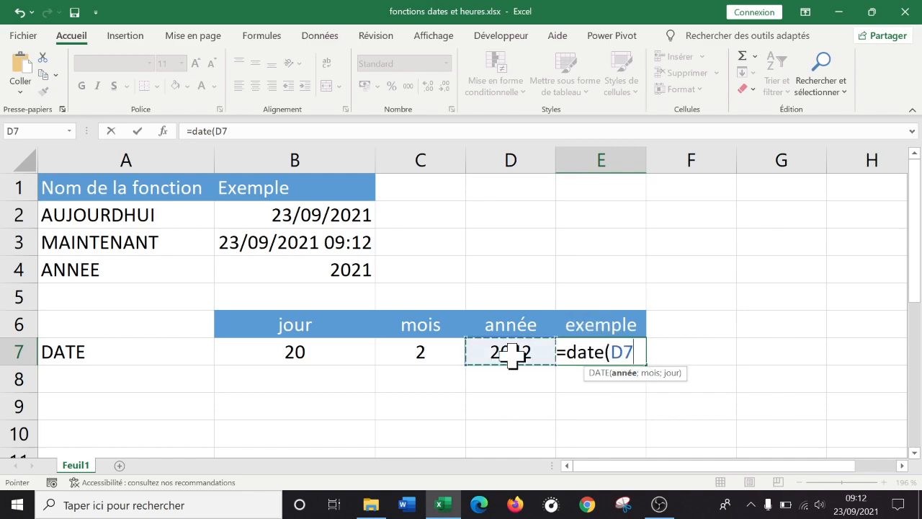
{"action": "type", "text": ";"}
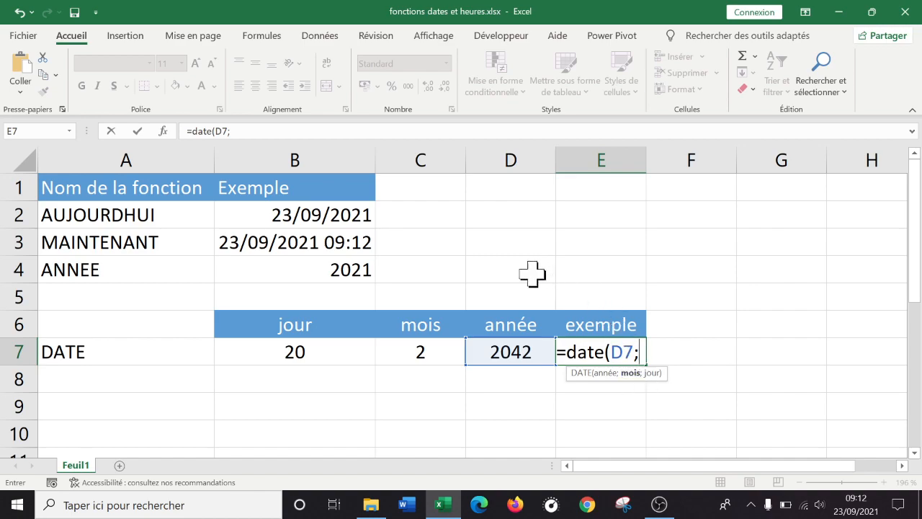
{"action": "left_click", "coordinate": [437, 353]}
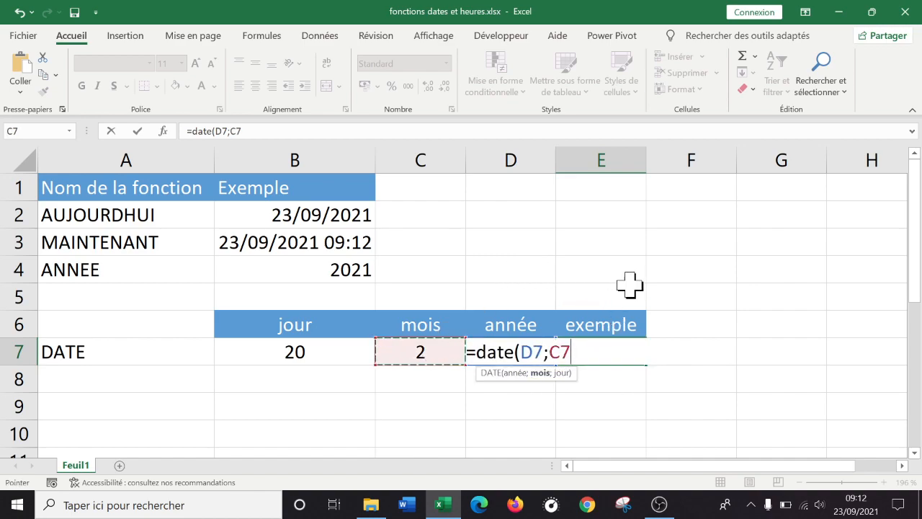
{"action": "type", "text": ";"}
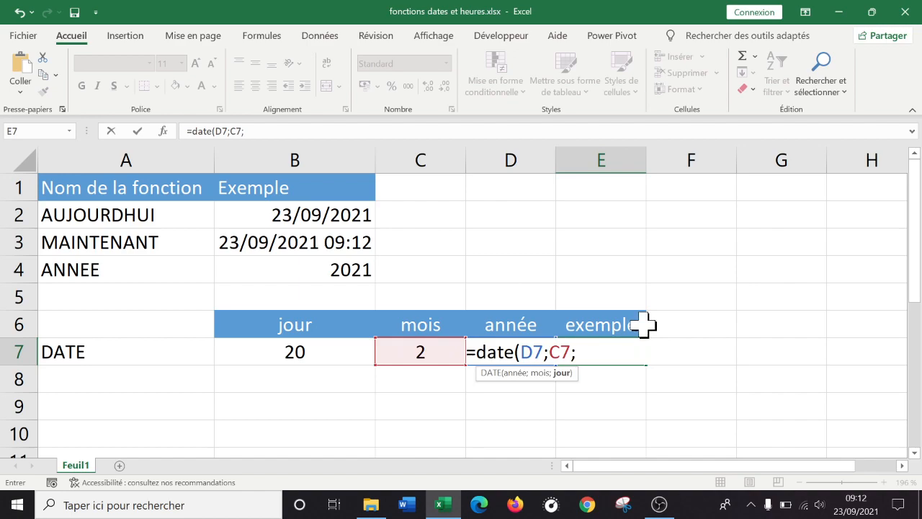
{"action": "left_click", "coordinate": [302, 346]}
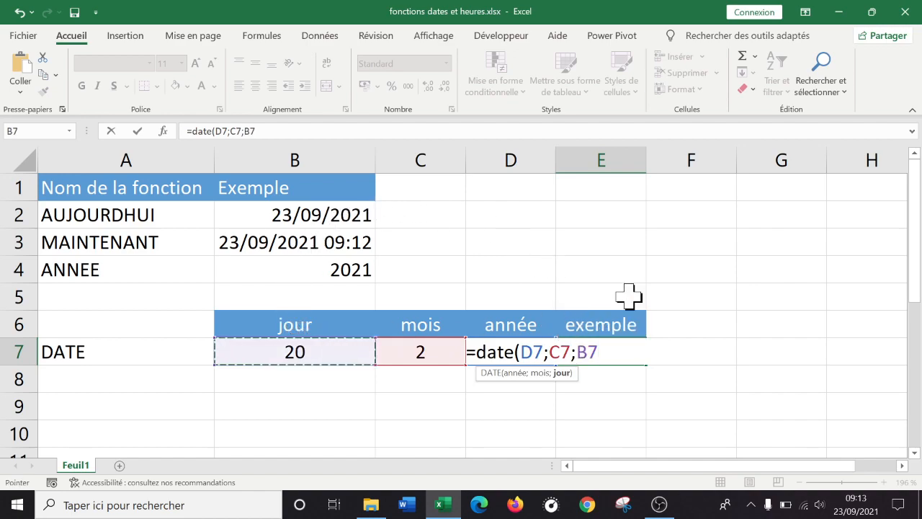
{"action": "type", "text": ")"}
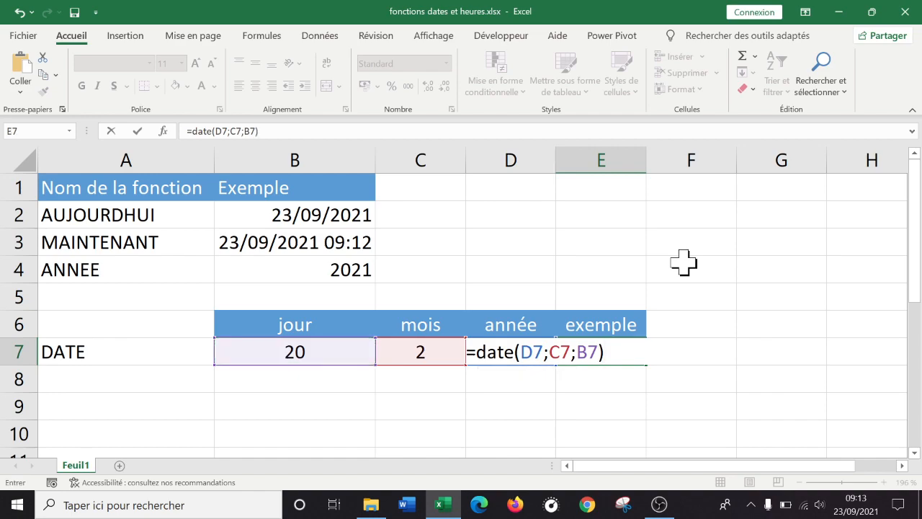
{"action": "key", "text": "Return"}
{"action": "key", "text": "Up"}
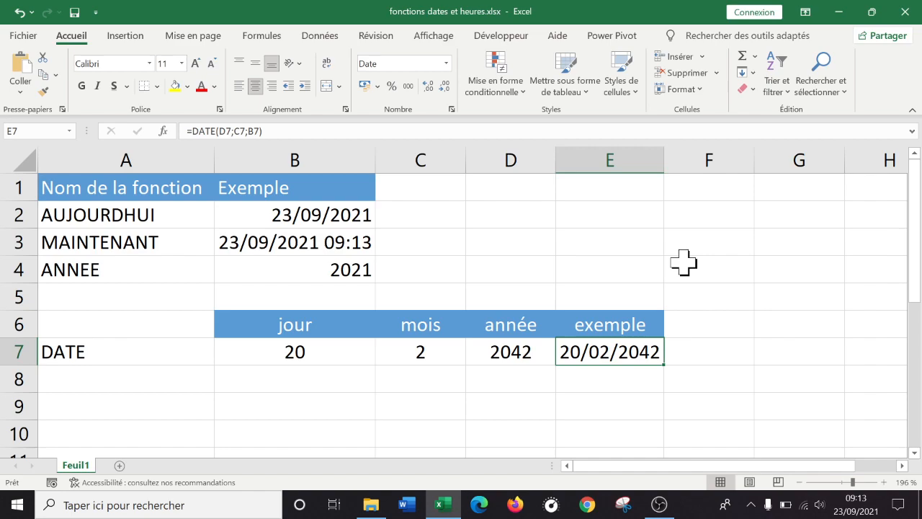
{"action": "double_click", "coordinate": [696, 350]}
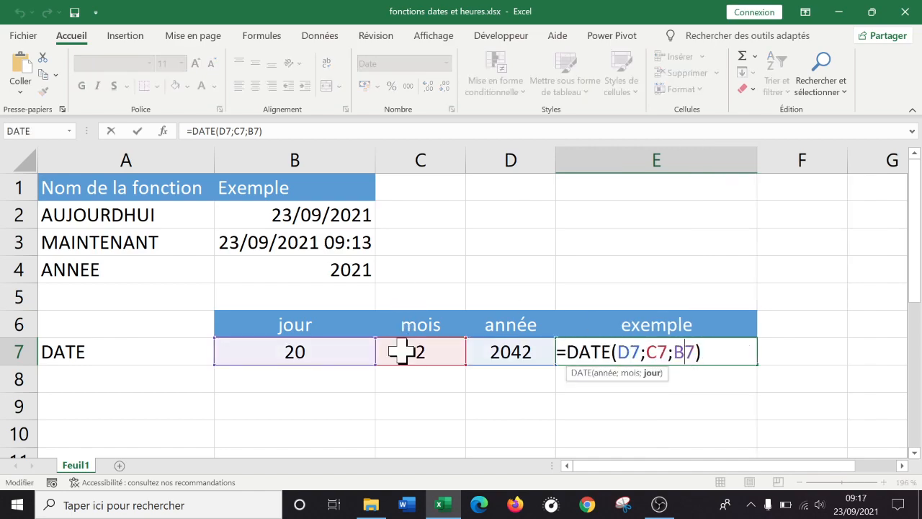
{"action": "left_click", "coordinate": [418, 391]}
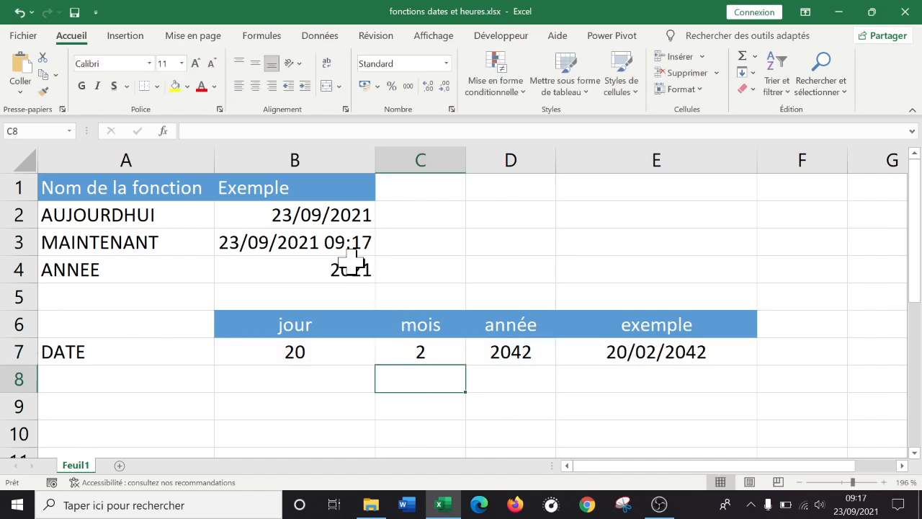
Inspect the number format of the AUJOURDHUI example in cell B2 and close the format settings without changes
{"action": "left_click", "coordinate": [324, 212]}
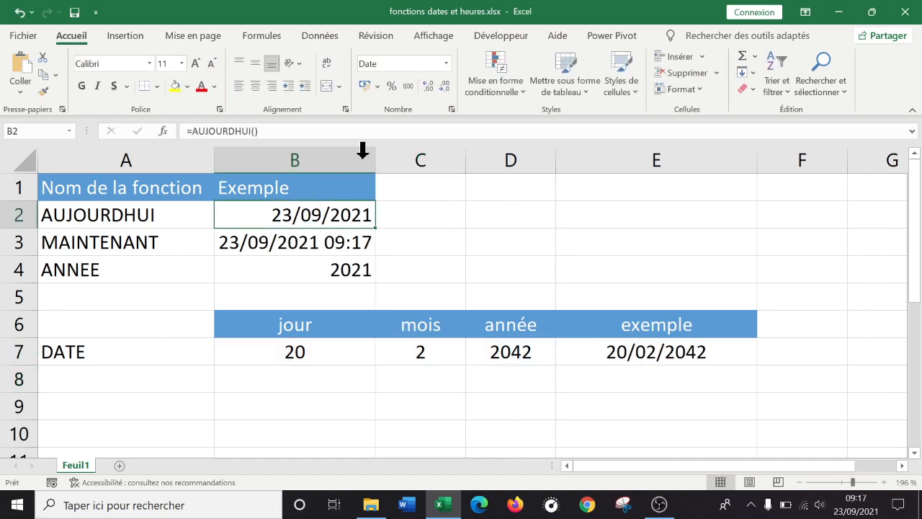
{"action": "right_click", "coordinate": [335, 210]}
{"action": "key", "text": "Escape"}
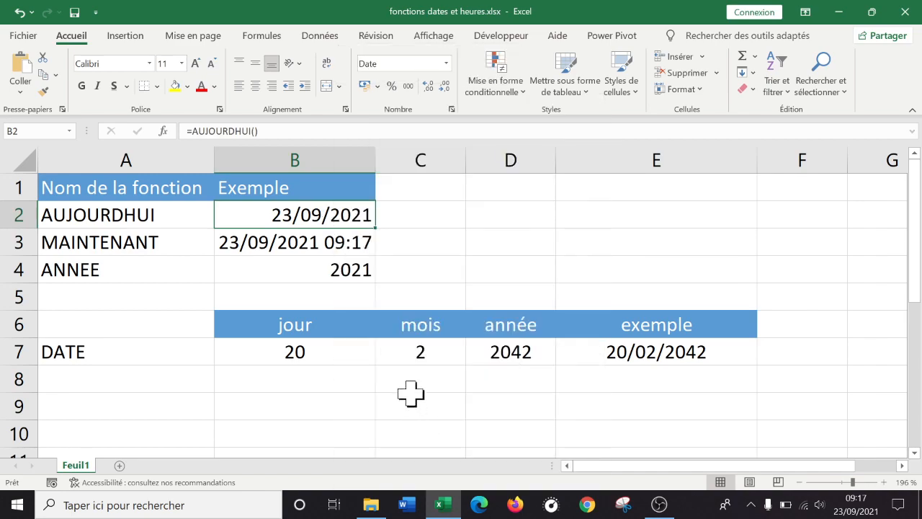
{"action": "key", "text": "ctrl+1"}
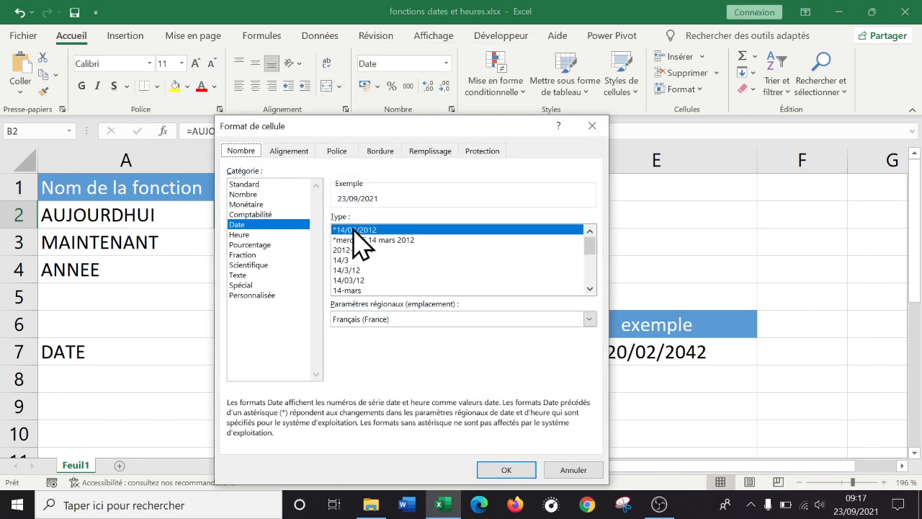
{"action": "left_click", "coordinate": [592, 126]}
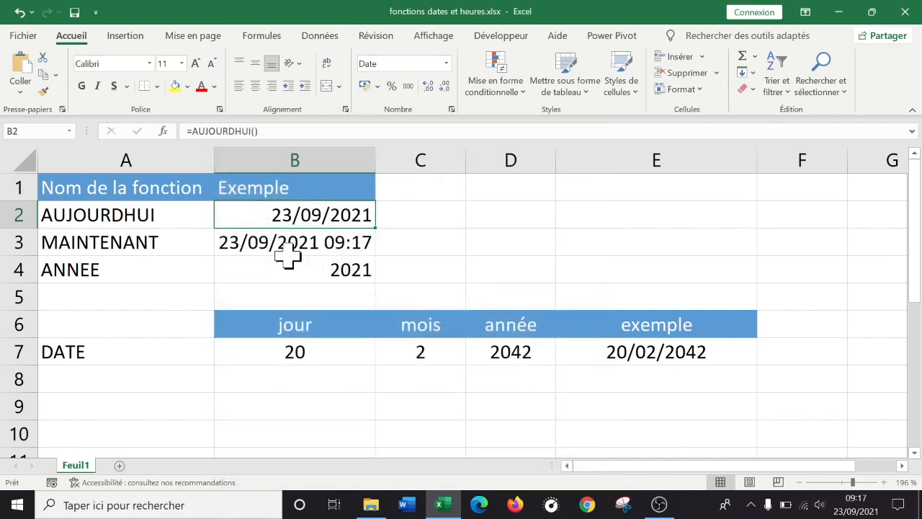
Preview the 14/3/12 13:30 date type for the MAINTENANT example in B3 and close the format settings without applying it
{"action": "left_click", "coordinate": [288, 249]}
{"action": "right_click", "coordinate": [288, 244]}
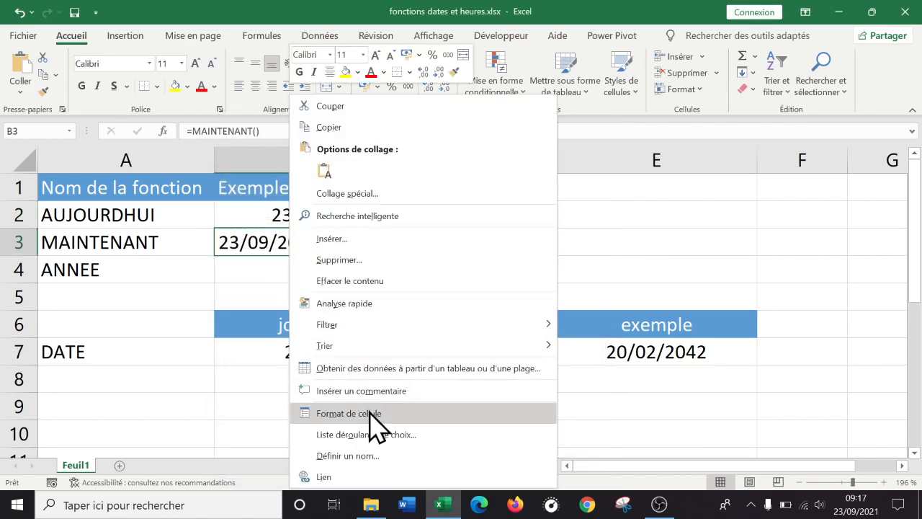
{"action": "key", "text": "Escape"}
{"action": "key", "text": "ctrl+1"}
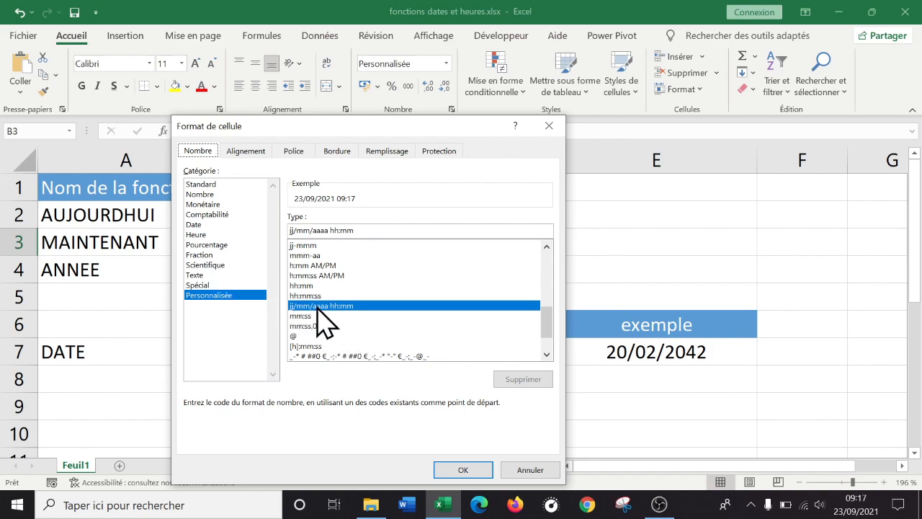
{"action": "left_click", "coordinate": [201, 224]}
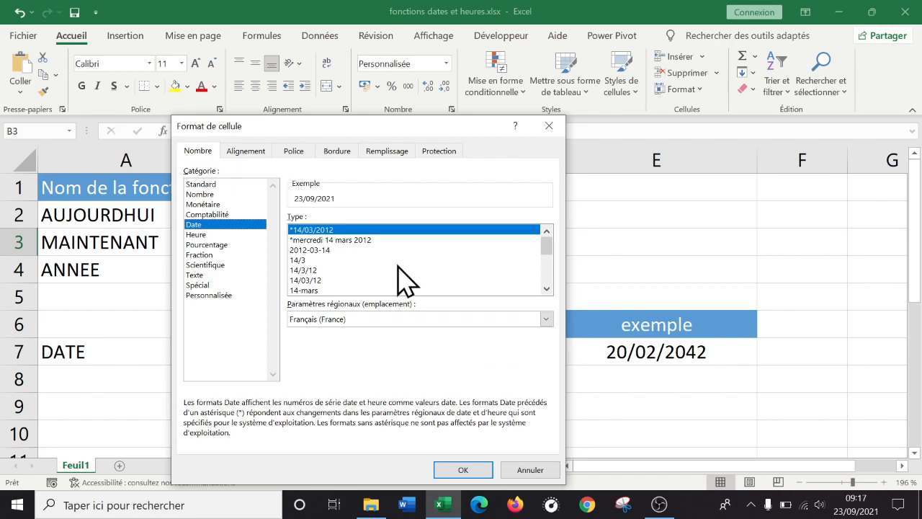
{"action": "left_click", "coordinate": [551, 287]}
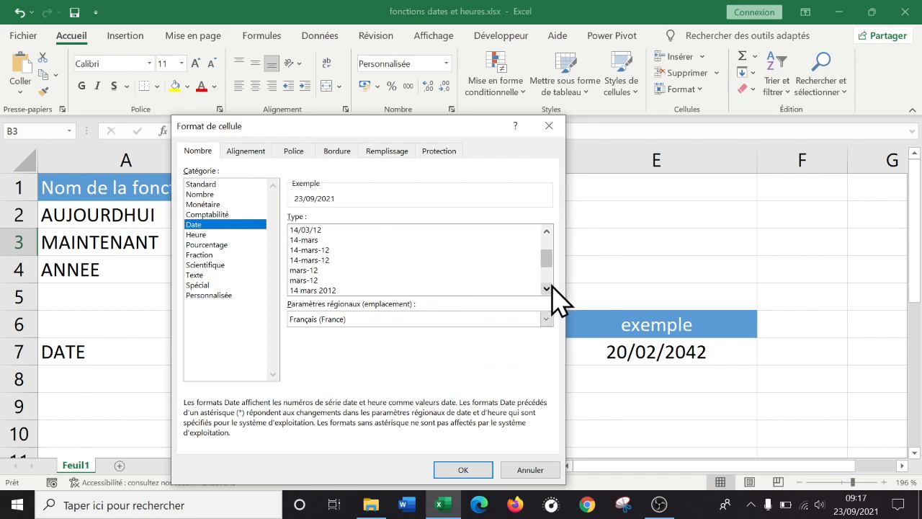
{"action": "left_click", "coordinate": [317, 270]}
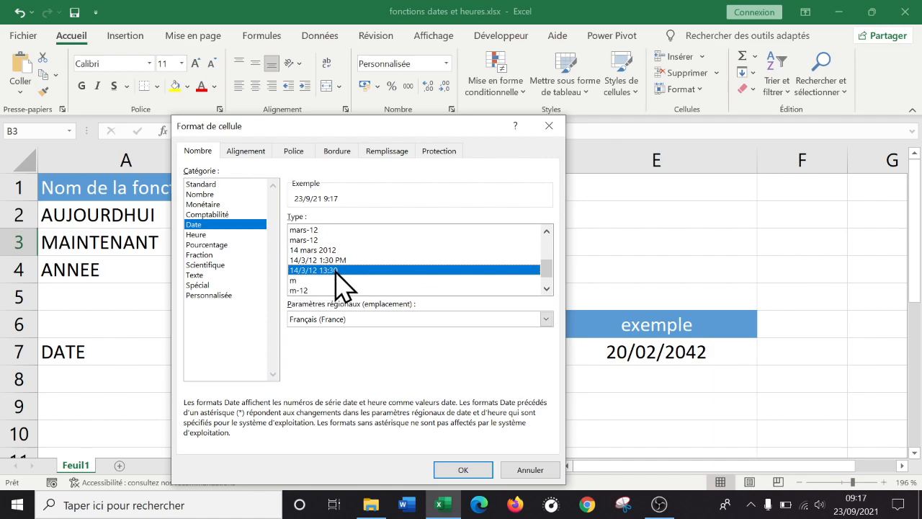
{"action": "left_click", "coordinate": [530, 471]}
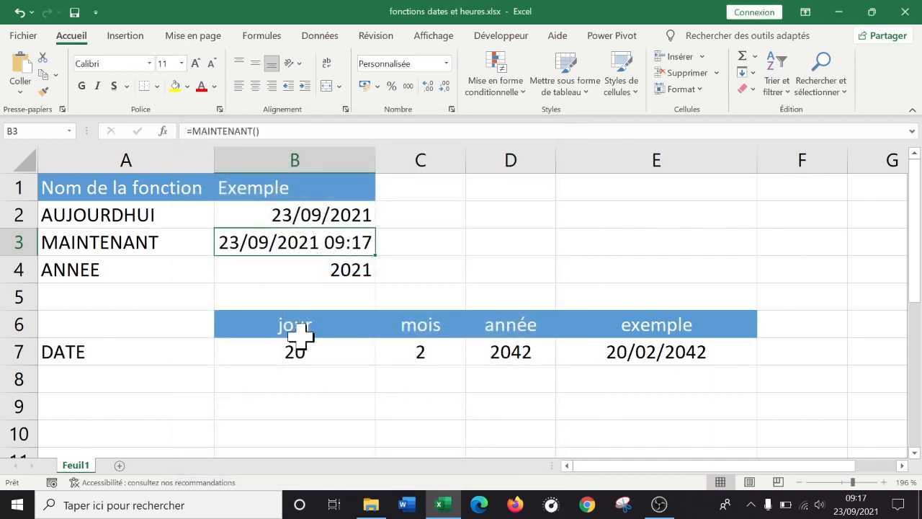
Try the short date format on the ANNEE example in B4 and return the cell to the Standard format
{"action": "left_click", "coordinate": [333, 271]}
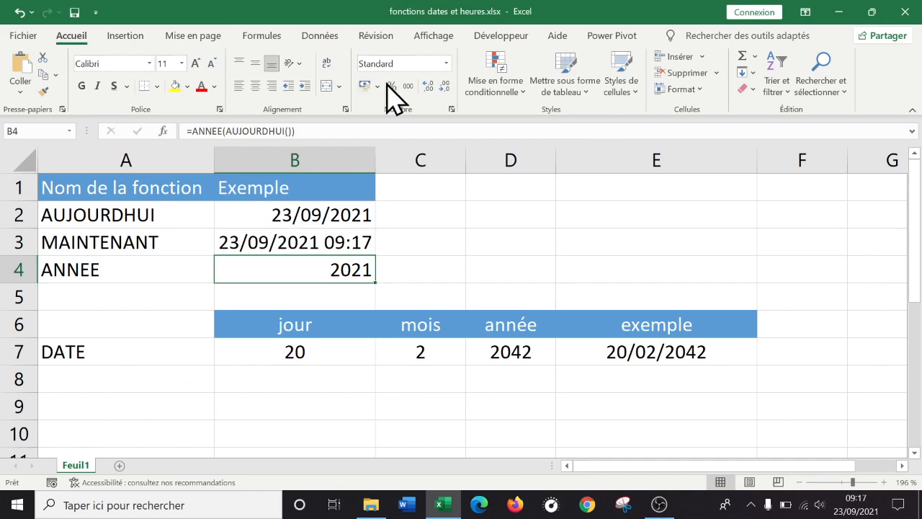
{"action": "left_click", "coordinate": [446, 63]}
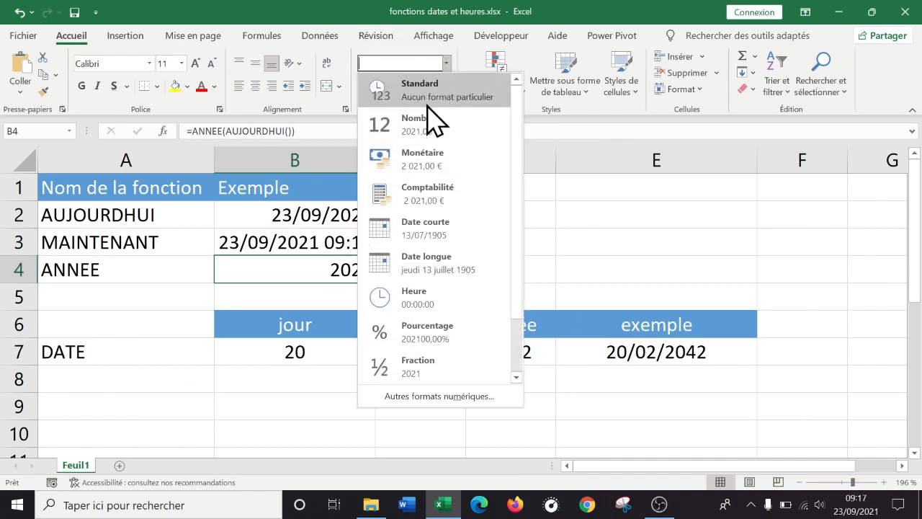
{"action": "scroll", "coordinate": [454, 216], "scroll_direction": "down", "scroll_amount": 2}
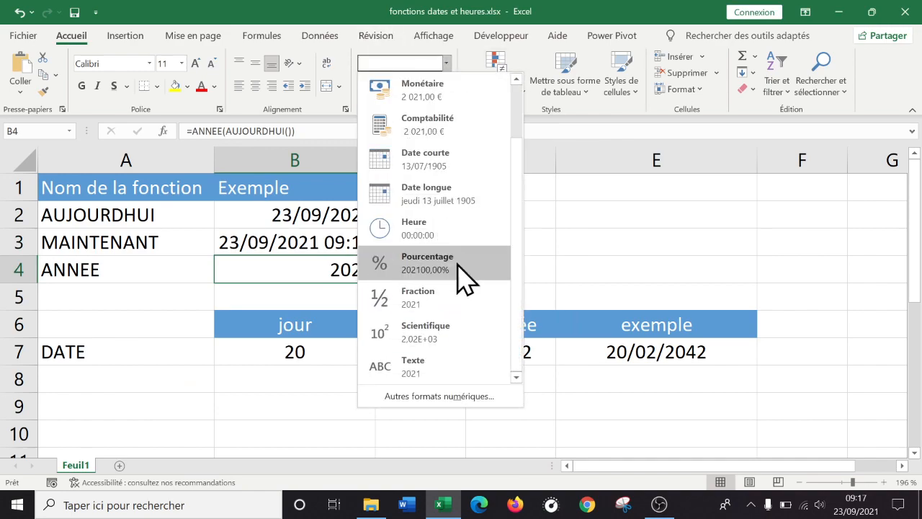
{"action": "left_click", "coordinate": [435, 160]}
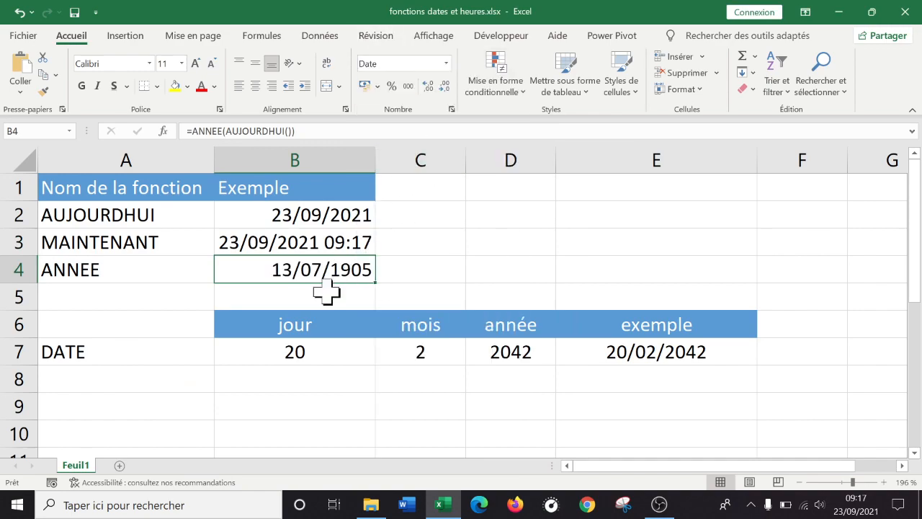
{"action": "left_click", "coordinate": [446, 64]}
{"action": "left_click", "coordinate": [431, 94]}
{"action": "left_click", "coordinate": [339, 432]}
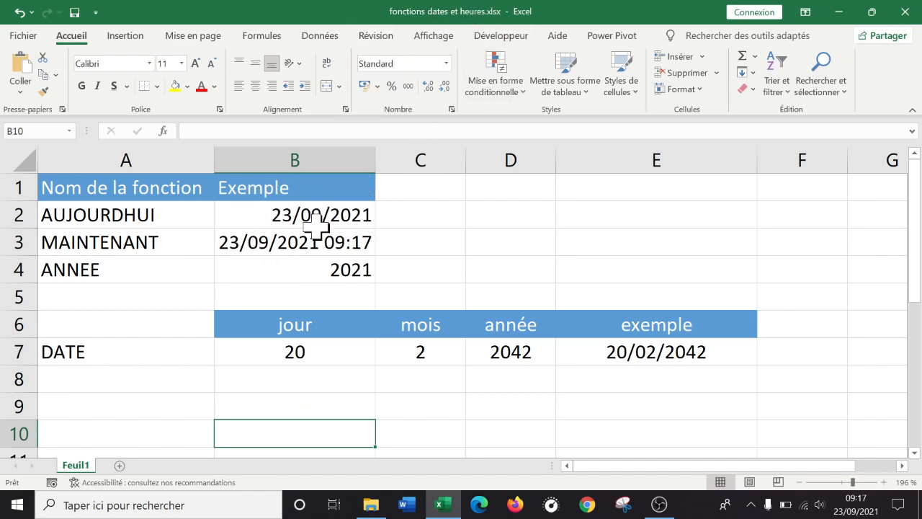
{"action": "left_click", "coordinate": [150, 413]}
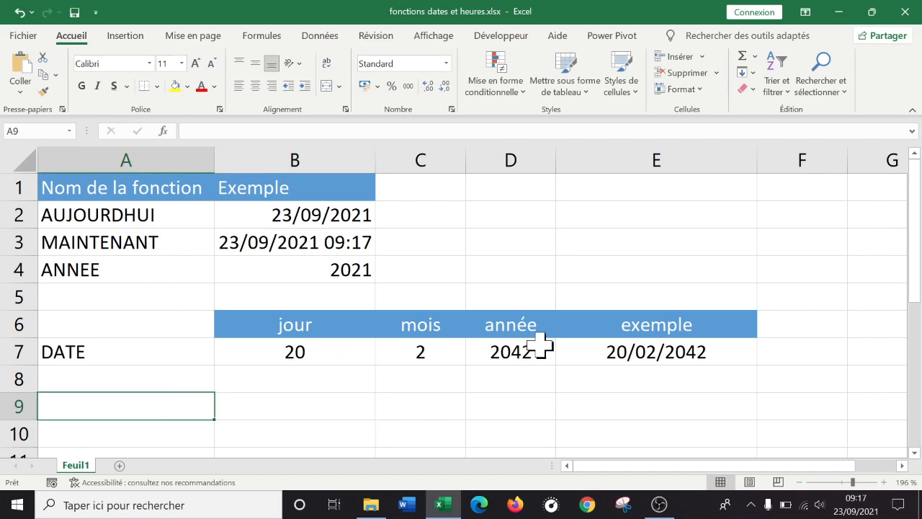
Add 30 to the month argument of the formula in E7, making it =DATE(D7;C7+30;B7)
{"action": "double_click", "coordinate": [695, 352]}
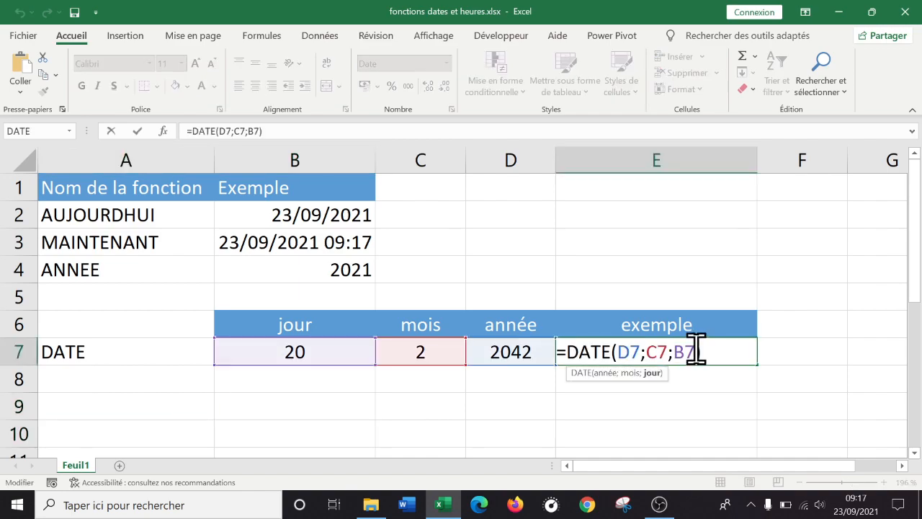
{"action": "left_click", "coordinate": [724, 351]}
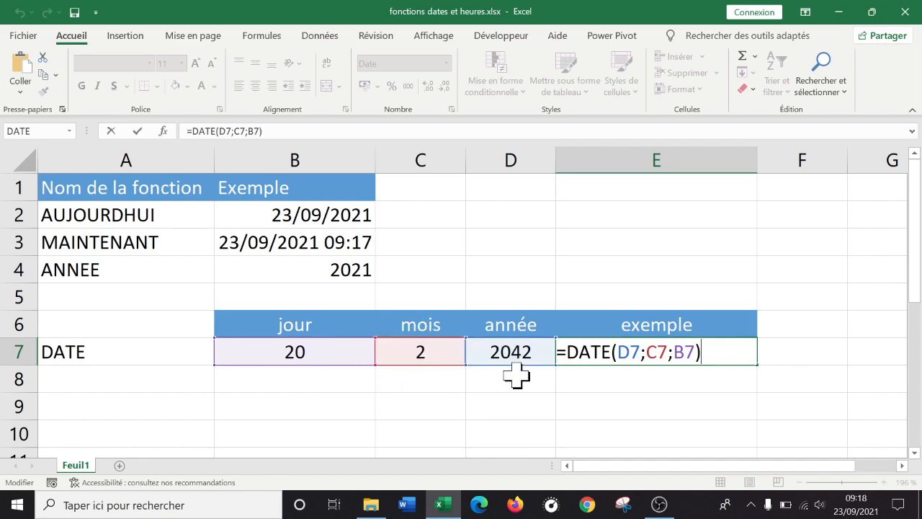
{"action": "left_click", "coordinate": [667, 353]}
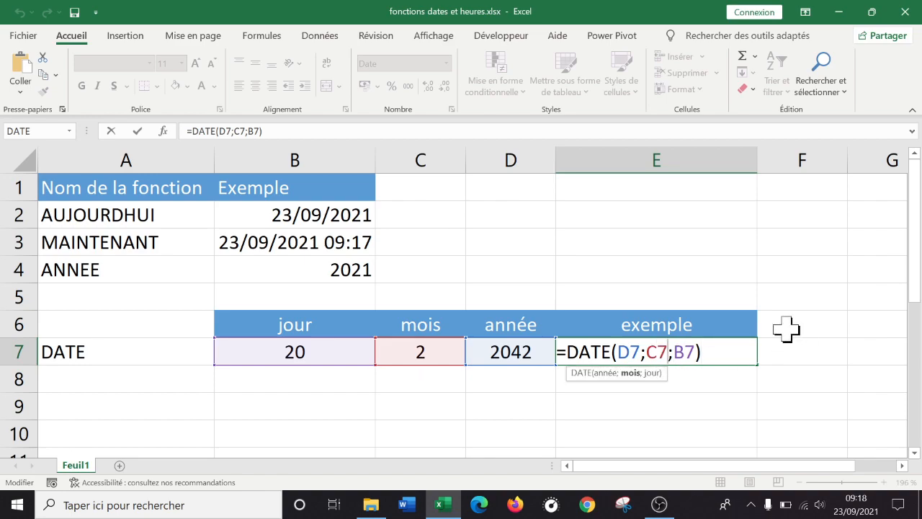
{"action": "type", "text": "+30"}
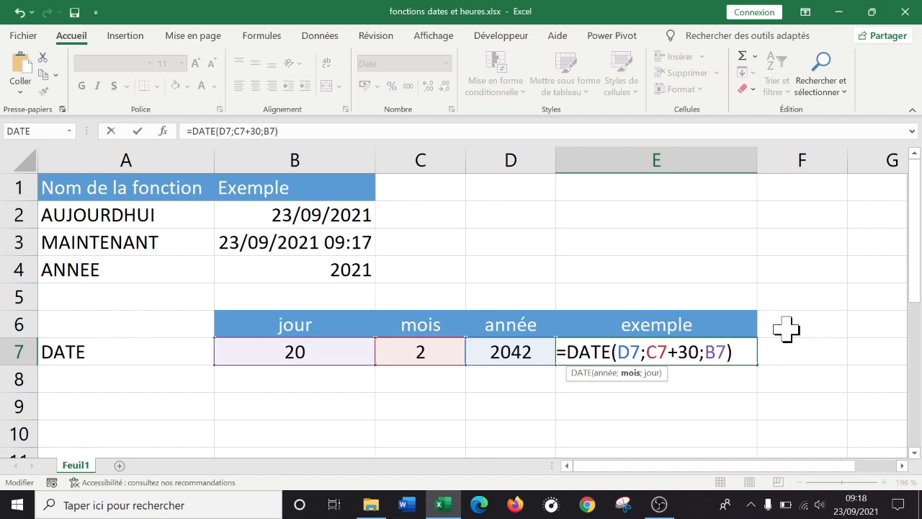
{"action": "key", "text": "BackSpace"}
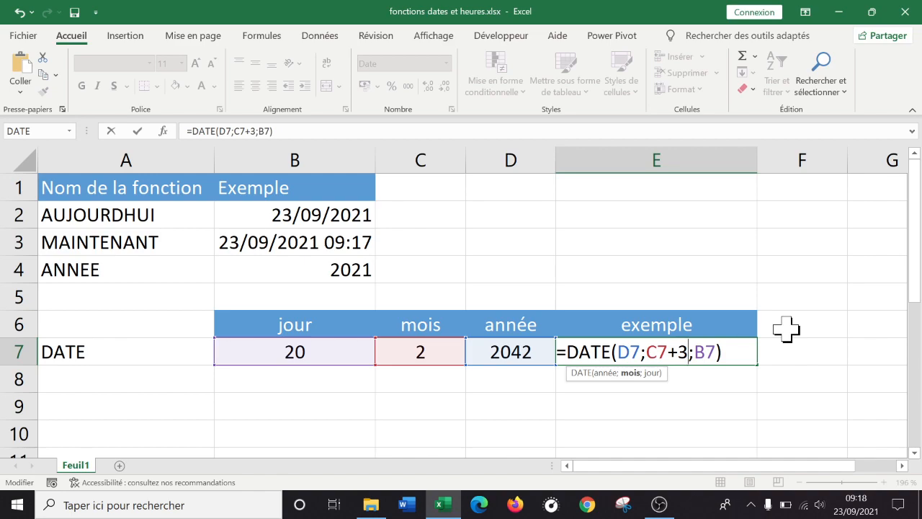
{"action": "type", "text": "0"}
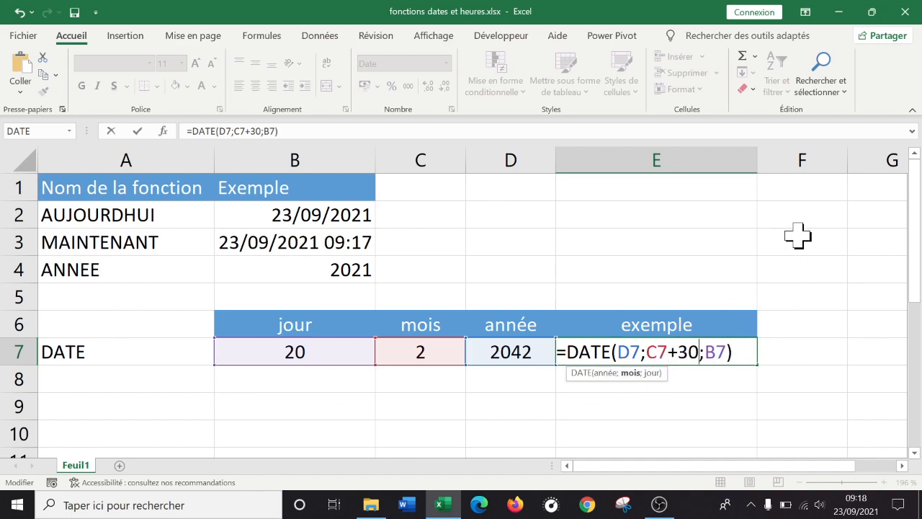
{"action": "key", "text": "Return"}
{"action": "key", "text": "Up"}
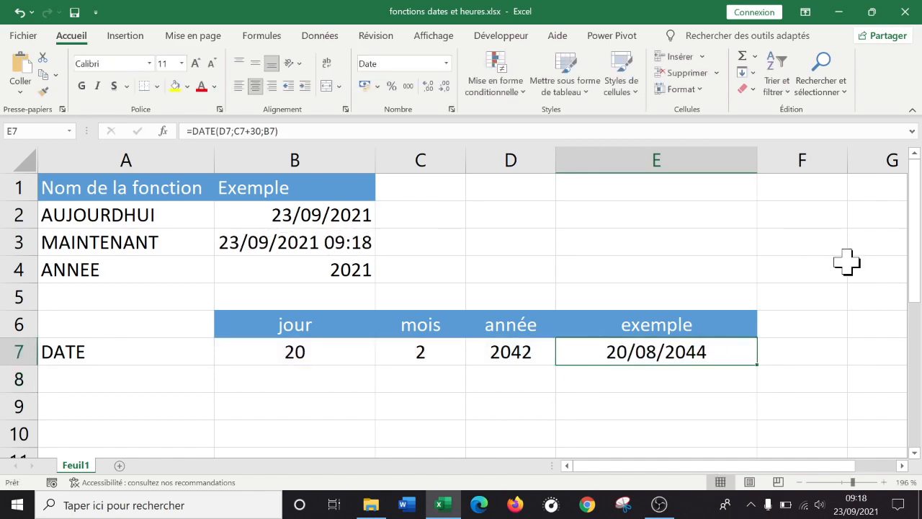
Reduce the number added to the month in the E7 formula to 3, giving =DATE(D7;C7+3;B7)
{"action": "double_click", "coordinate": [720, 352]}
{"action": "left_click", "coordinate": [697, 352]}
{"action": "key", "text": "BackSpace"}
{"action": "key", "text": "BackSpace"}
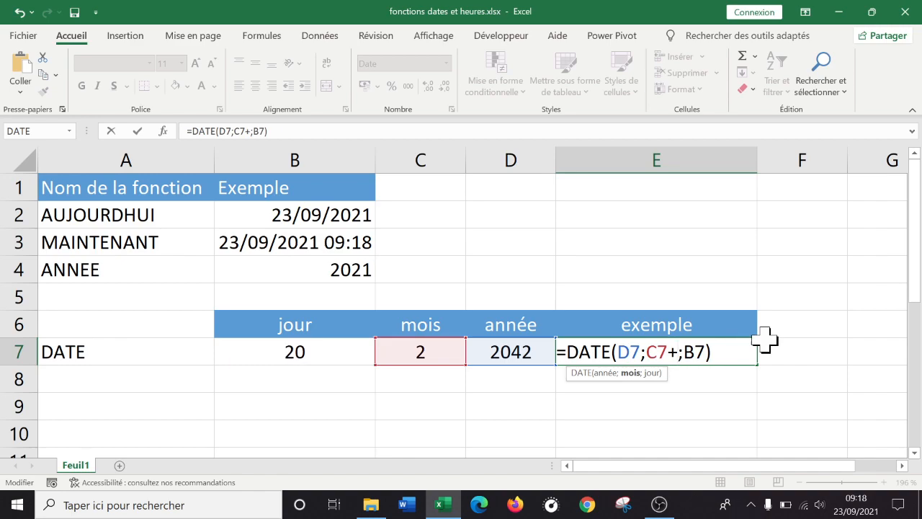
{"action": "type", "text": "3"}
{"action": "key", "text": "Return"}
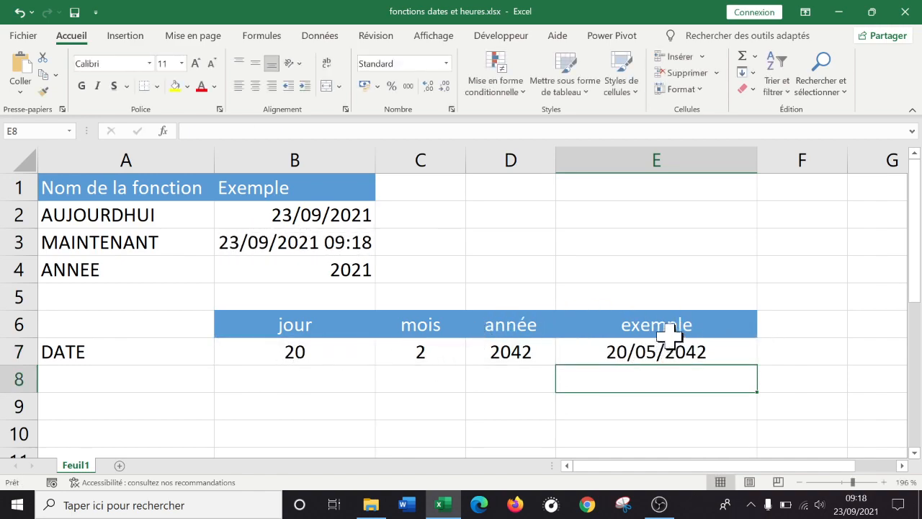
Remove the month addition in E7 and add 60 to the day instead, giving =DATE(D7;C7;B7+60), and review the formula
{"action": "double_click", "coordinate": [724, 352]}
{"action": "left_click", "coordinate": [686, 351]}
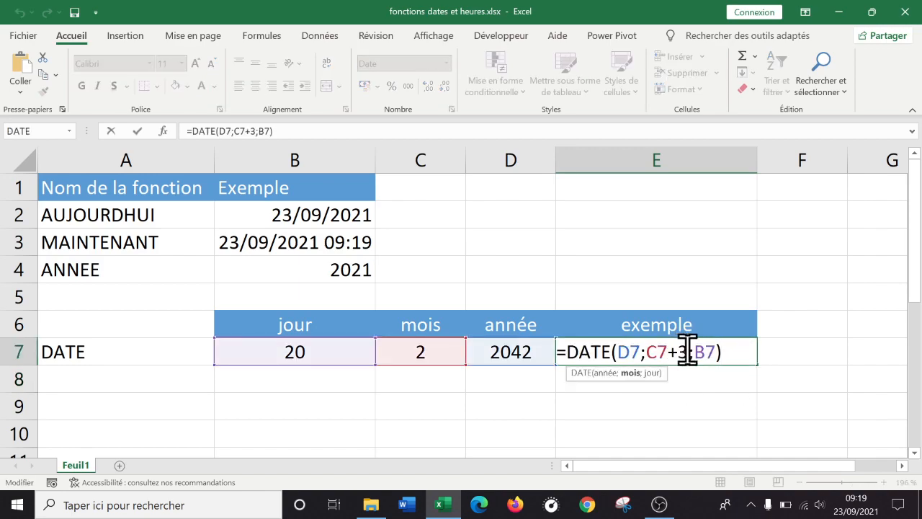
{"action": "key", "text": "BackSpace"}
{"action": "key", "text": "BackSpace"}
{"action": "left_click", "coordinate": [693, 352]}
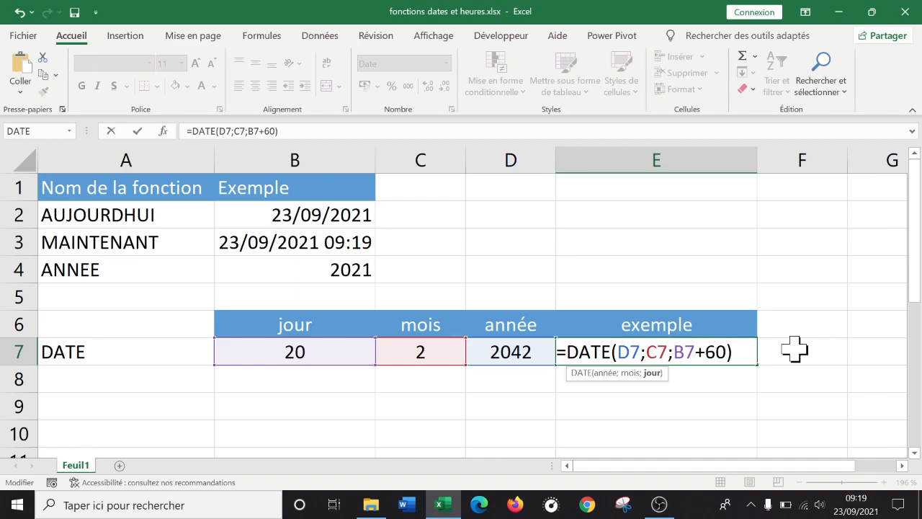
{"action": "type", "text": "+60"}
{"action": "key", "text": "Return"}
{"action": "key", "text": "Up"}
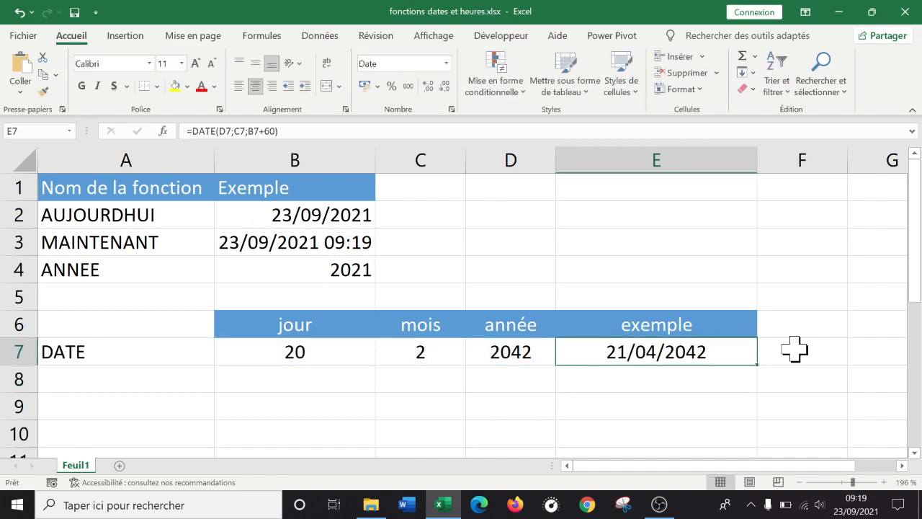
{"action": "double_click", "coordinate": [741, 352]}
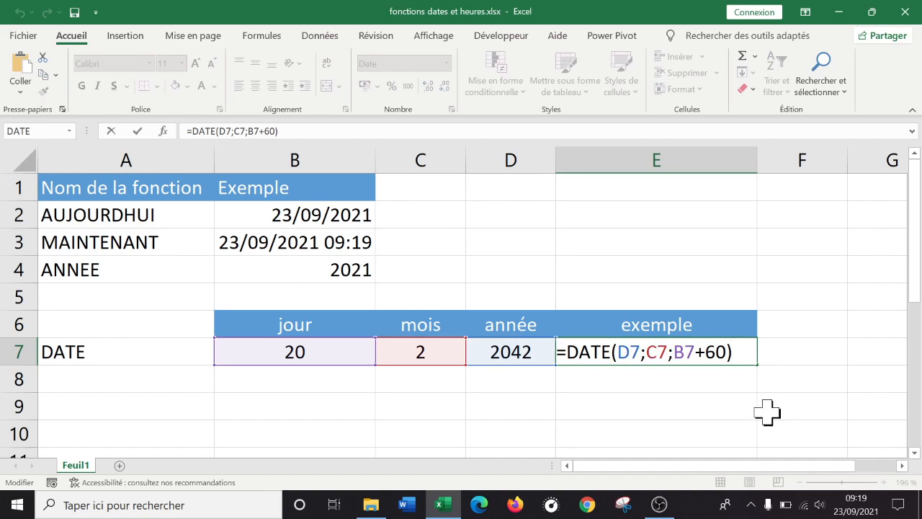
{"action": "key", "text": "Return"}
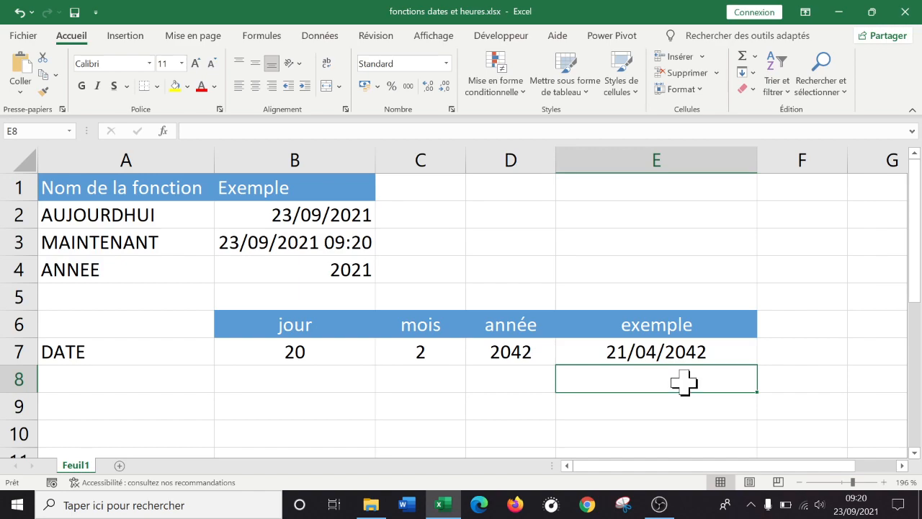
Replace the day argument in E7 with 30 and add 1 to the month, giving =DATE(D7;C7+1;30), and review the formula
{"action": "left_click", "coordinate": [723, 353]}
{"action": "double_click", "coordinate": [723, 353]}
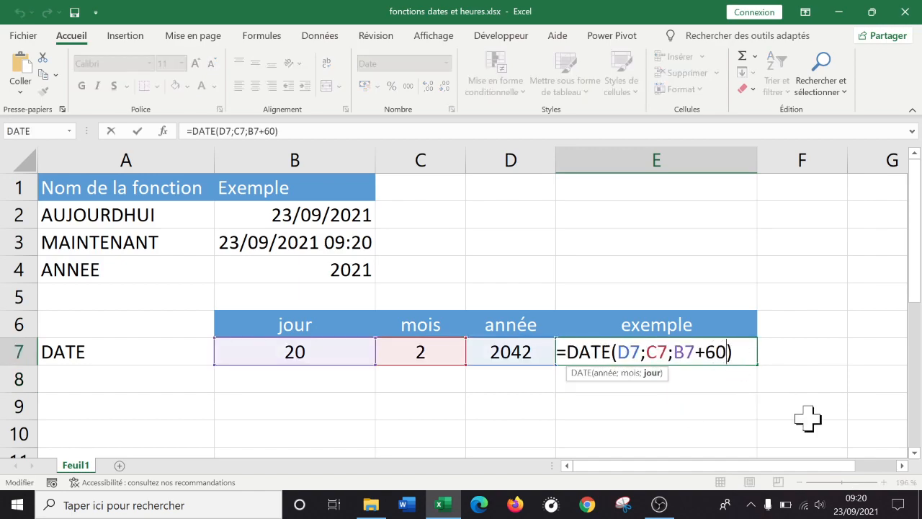
{"action": "key", "text": "BackSpace"}
{"action": "key", "text": "BackSpace"}
{"action": "key", "text": "BackSpace"}
{"action": "key", "text": "BackSpace"}
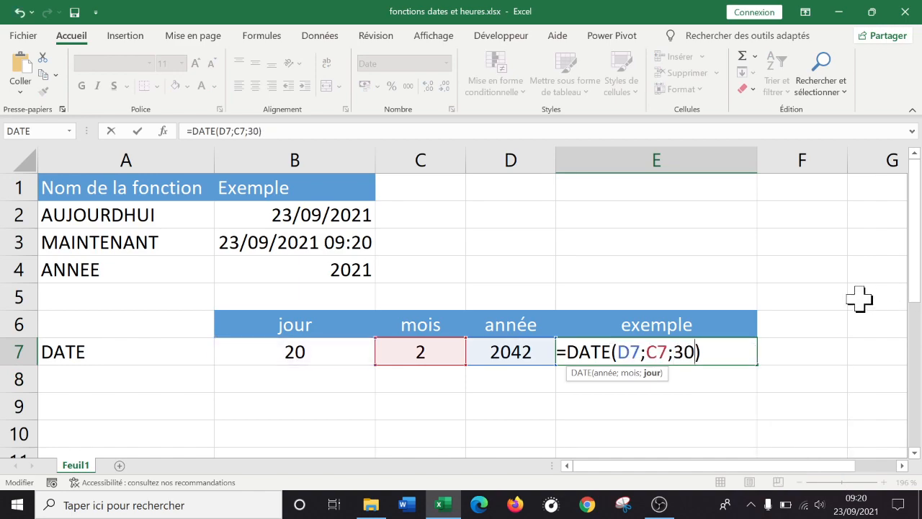
{"action": "left_click", "coordinate": [666, 352]}
{"action": "type", "text": "+1"}
{"action": "key", "text": "Return"}
{"action": "left_click", "coordinate": [752, 358]}
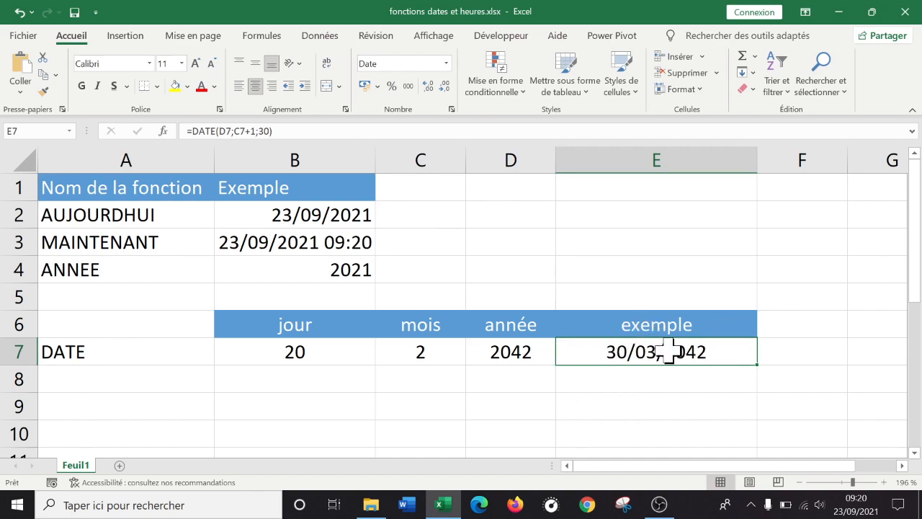
{"action": "double_click", "coordinate": [730, 353]}
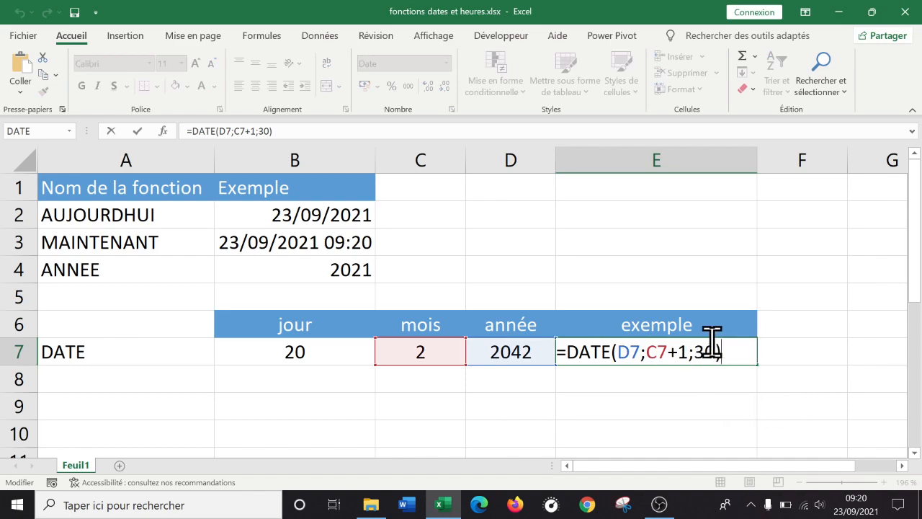
{"action": "key", "text": "ctrl+Return"}
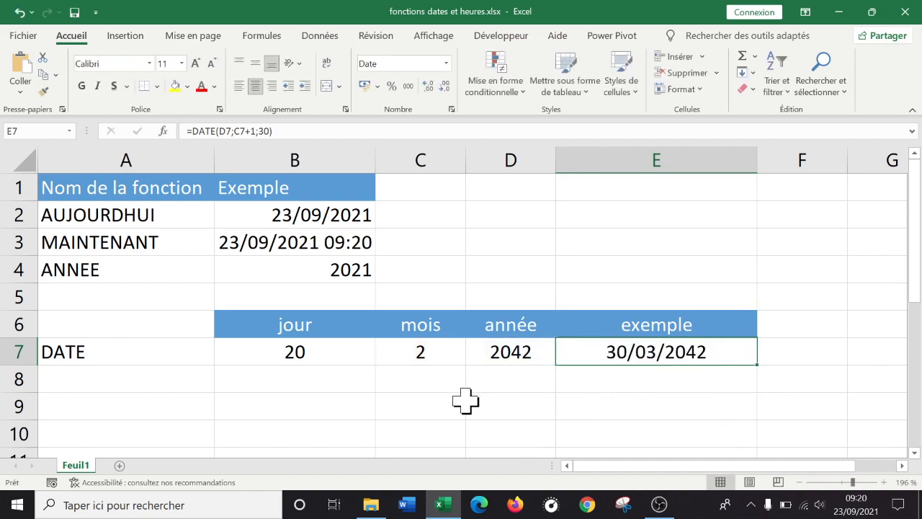
Enter the function name FIN.MOIS as a label in cell A9
{"action": "left_click", "coordinate": [103, 405]}
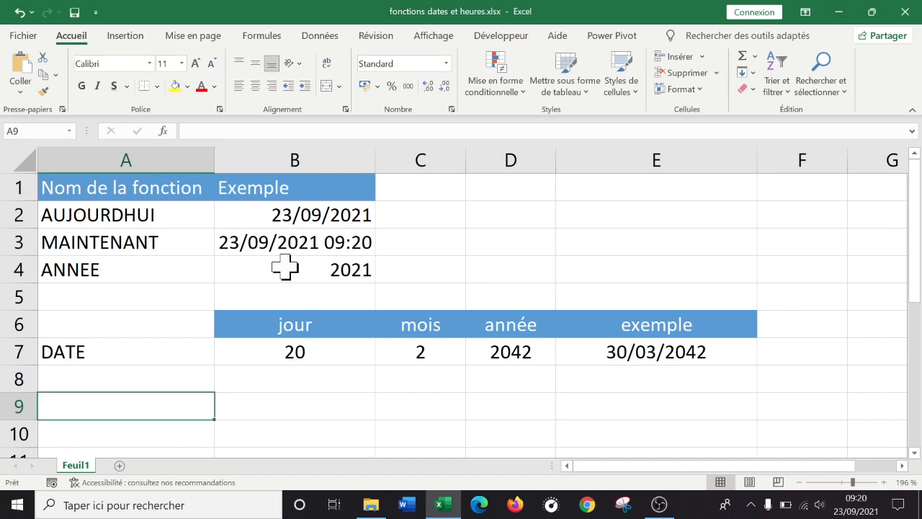
{"action": "type", "text": "DA"}
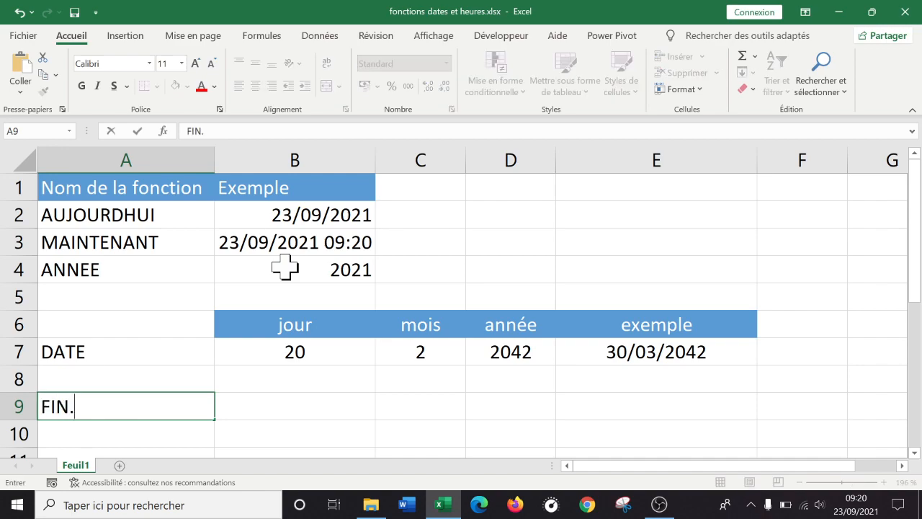
{"action": "key", "text": "Return"}
{"action": "key", "text": "Up"}
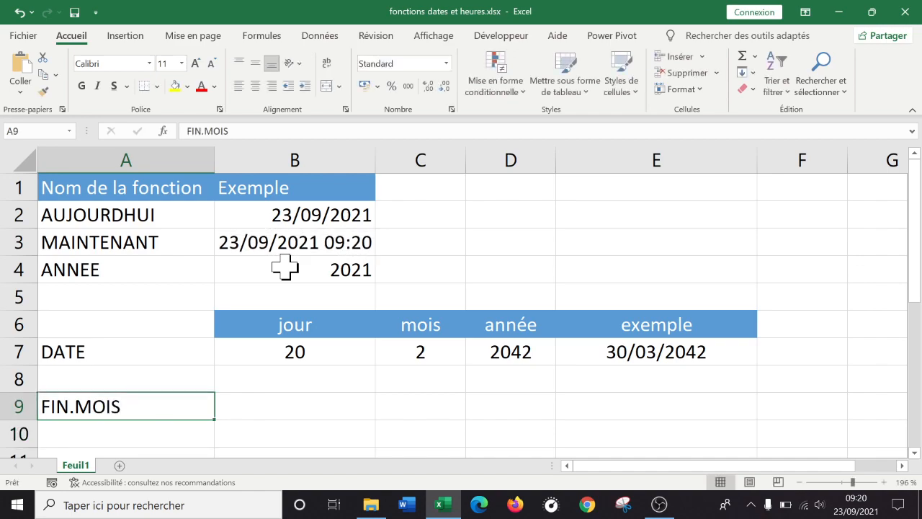
Enter =FIN.MOIS(B2;0) in cell B9 and format the result as a short date (Date courte)
{"action": "key", "text": "Right"}
{"action": "type", "text": "="}
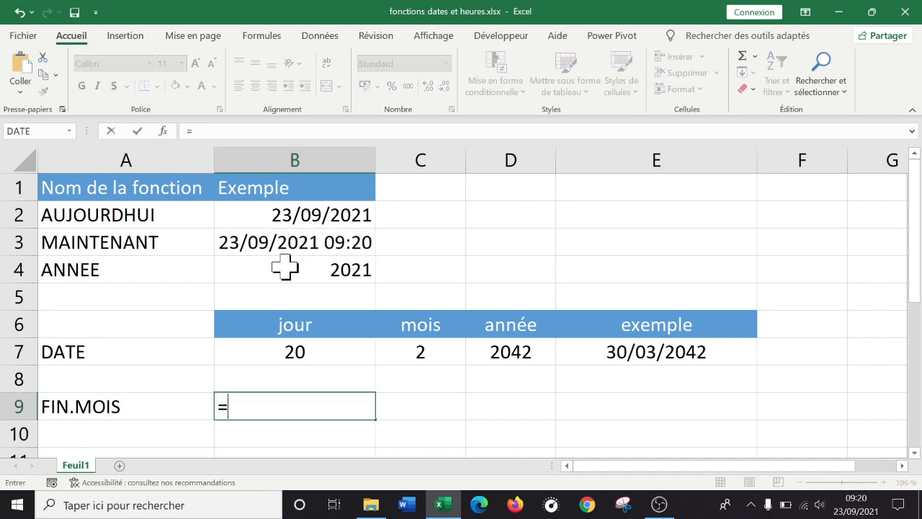
{"action": "type", "text": "fin"}
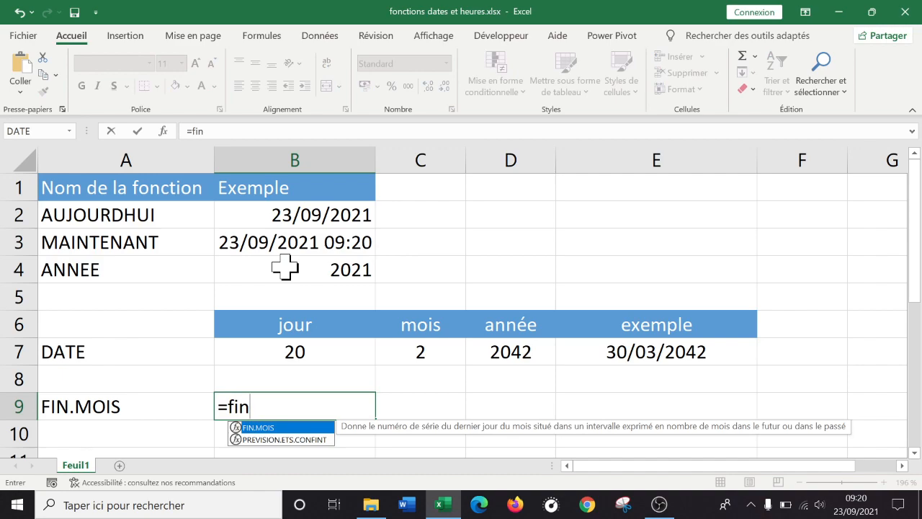
{"action": "key", "text": "Tab"}
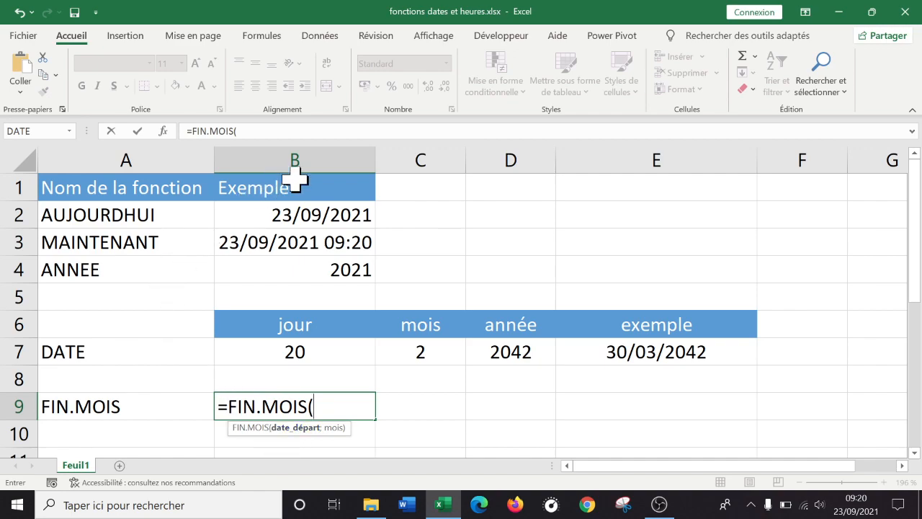
{"action": "left_click", "coordinate": [312, 215]}
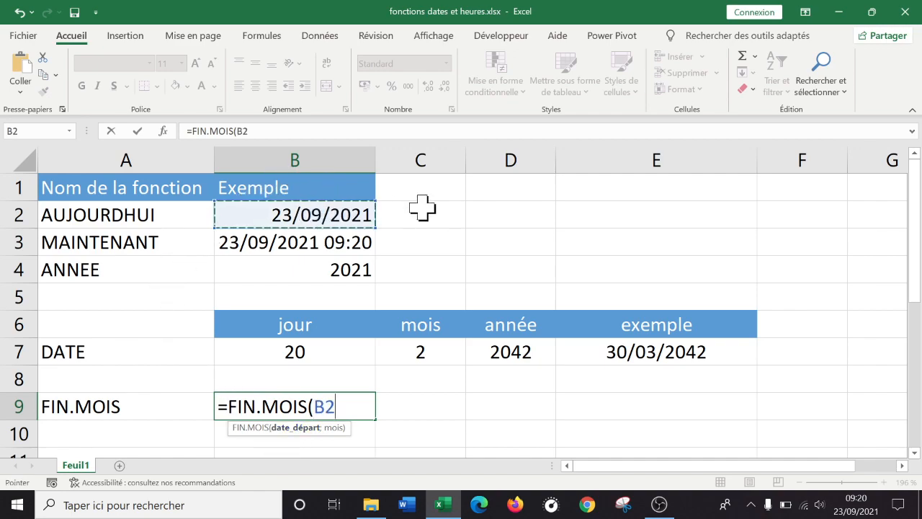
{"action": "type", "text": ";"}
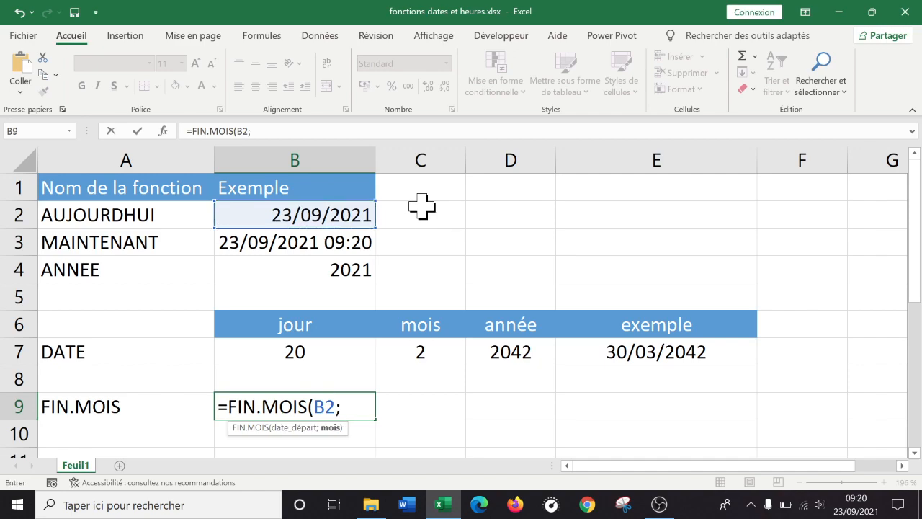
{"action": "type", "text": "0)"}
{"action": "key", "text": "Return"}
{"action": "key", "text": "Up"}
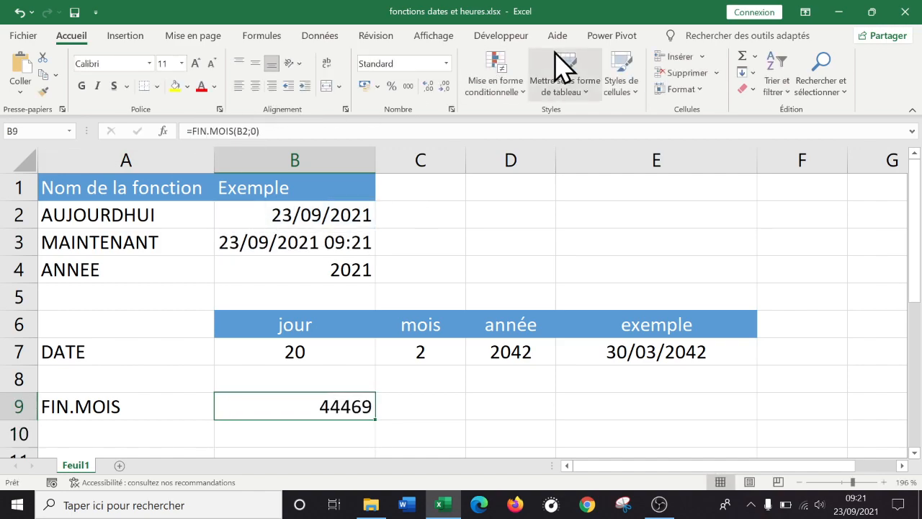
{"action": "left_click", "coordinate": [445, 63]}
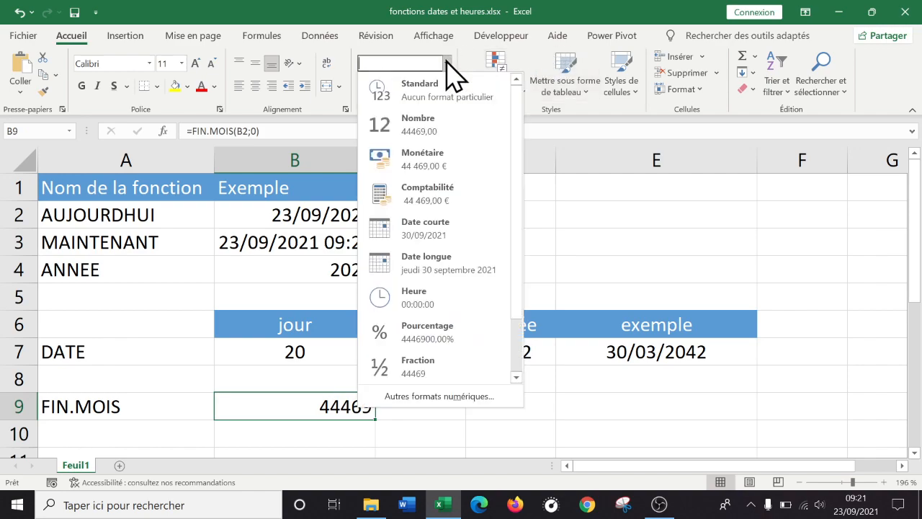
{"action": "left_click", "coordinate": [450, 228]}
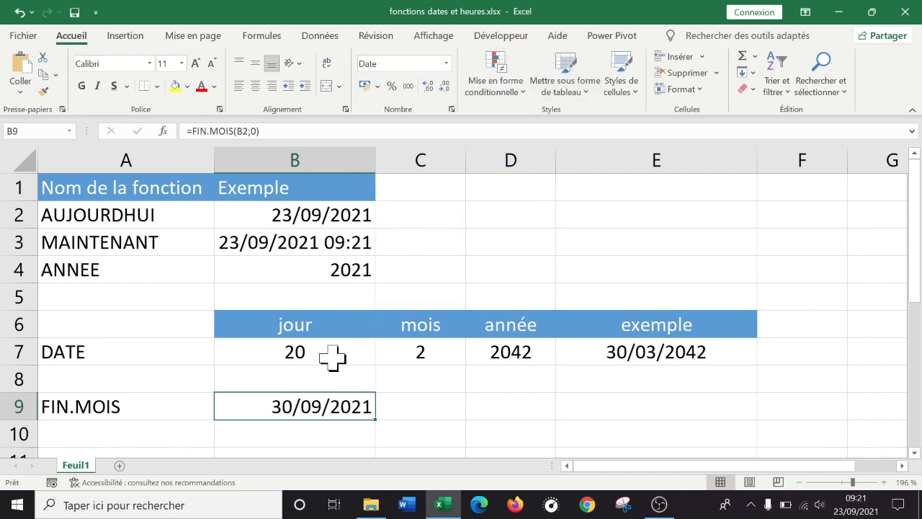
Change the month argument of the FIN.MOIS formula in B9 to 2, giving =FIN.MOIS(B2;2)
{"action": "double_click", "coordinate": [325, 409]}
{"action": "key", "text": "BackSpace"}
{"action": "type", "text": "2"}
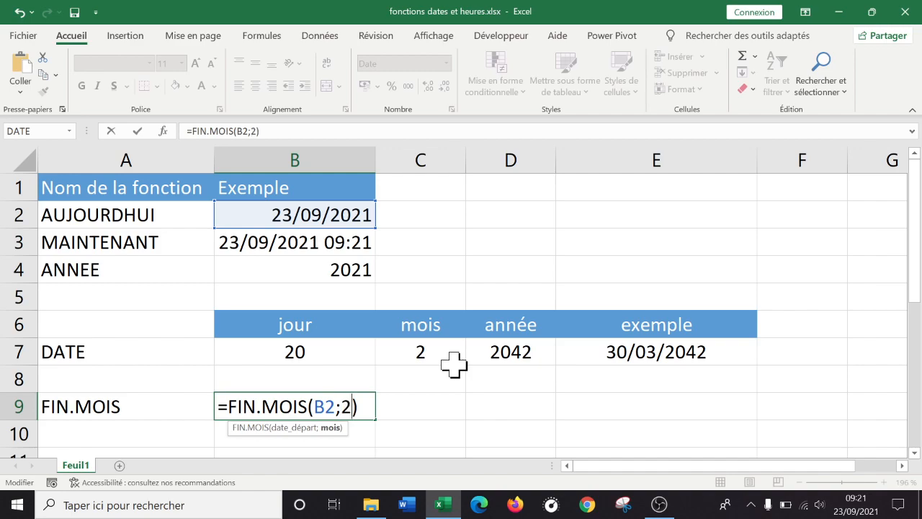
{"action": "key", "text": "ctrl+Return"}
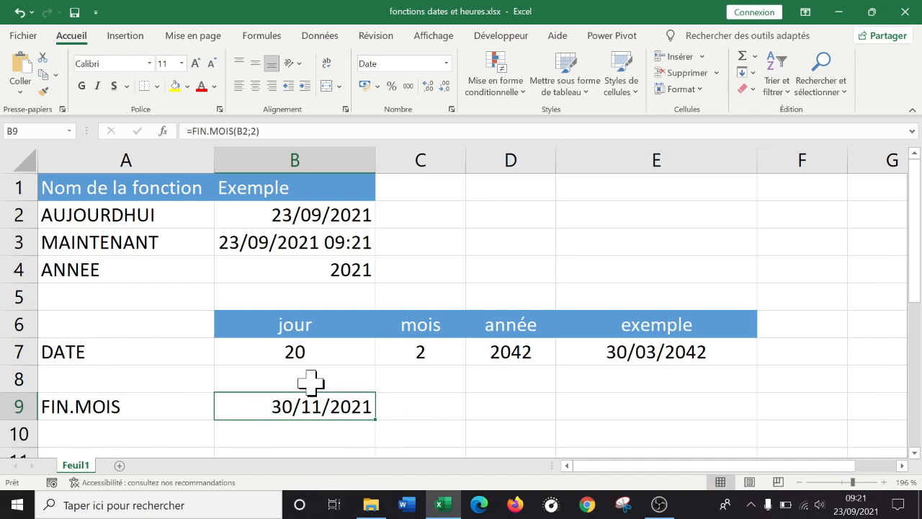
Open the FIN.MOIS formula in B9 to examine its month argument, leaving it as it is
{"action": "double_click", "coordinate": [356, 406]}
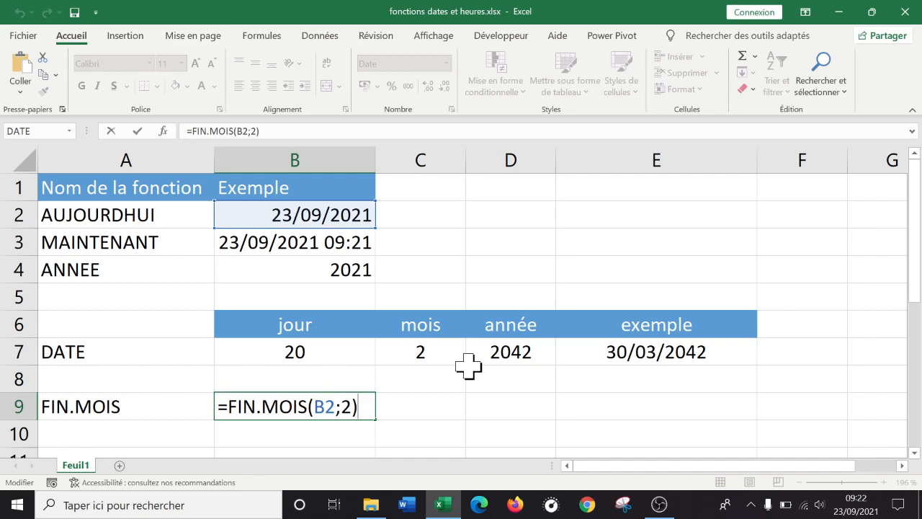
{"action": "left_click", "coordinate": [350, 408]}
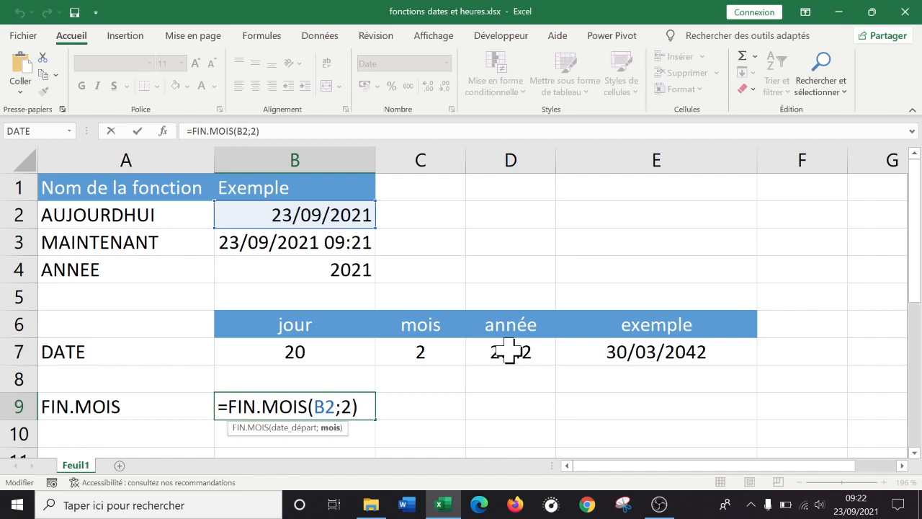
{"action": "key", "text": "Return"}
{"action": "key", "text": "Up"}
{"action": "key", "text": "Right"}
{"action": "key", "text": "Left"}
{"action": "key", "text": "Left"}
{"action": "key", "text": "Right"}
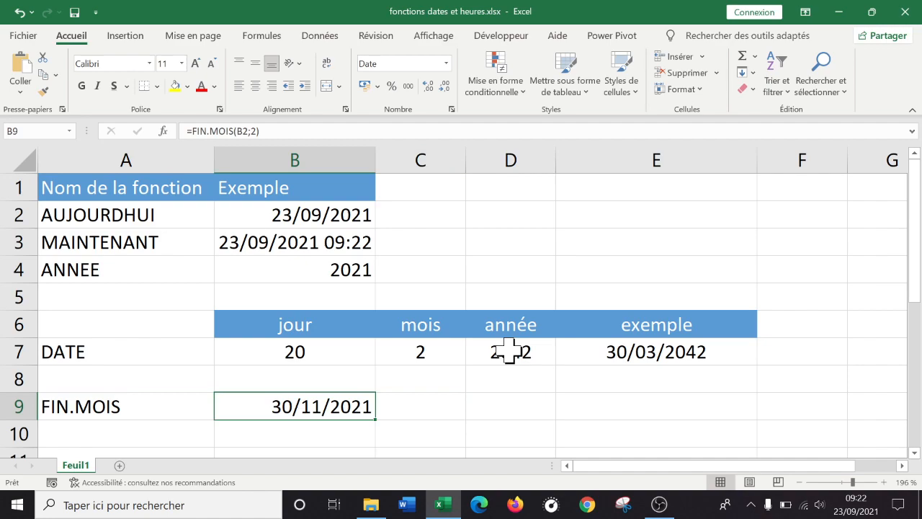
{"action": "key", "text": "Right"}
{"action": "key", "text": "Left"}
{"action": "key", "text": "Left"}
{"action": "key", "text": "Right"}
{"action": "key", "text": "Left"}
{"action": "key", "text": "Right"}
{"action": "key", "text": "Right"}
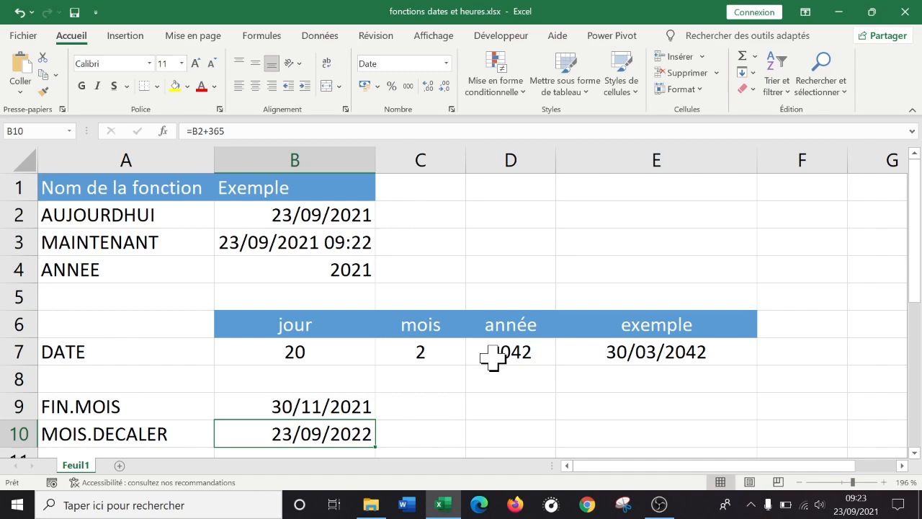
Review the FIN.MOIS formula in B9 and examine the number formats available for its date result
{"action": "double_click", "coordinate": [323, 402]}
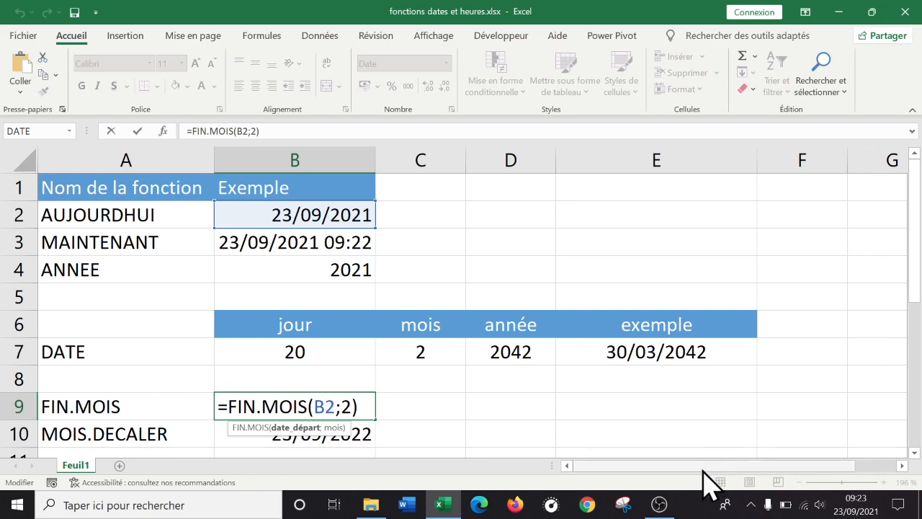
{"action": "left_click", "coordinate": [414, 425]}
{"action": "left_click", "coordinate": [312, 405]}
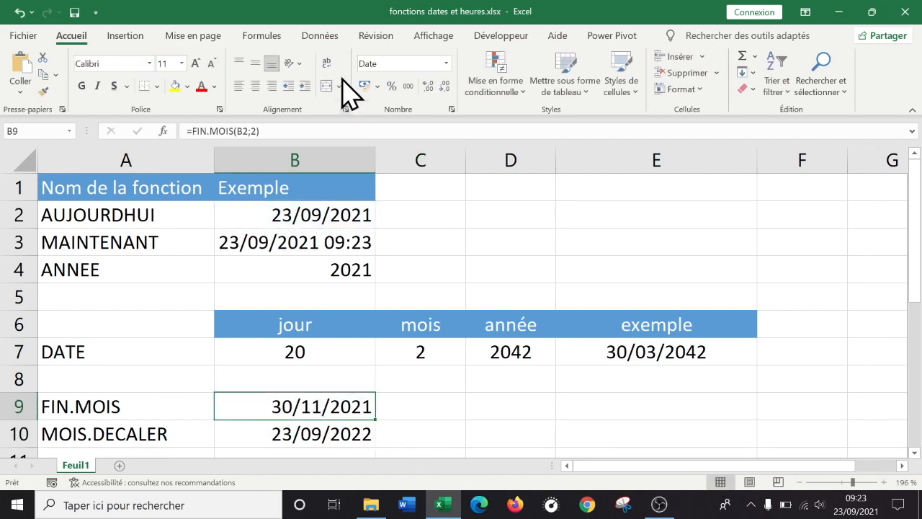
{"action": "left_click", "coordinate": [446, 64]}
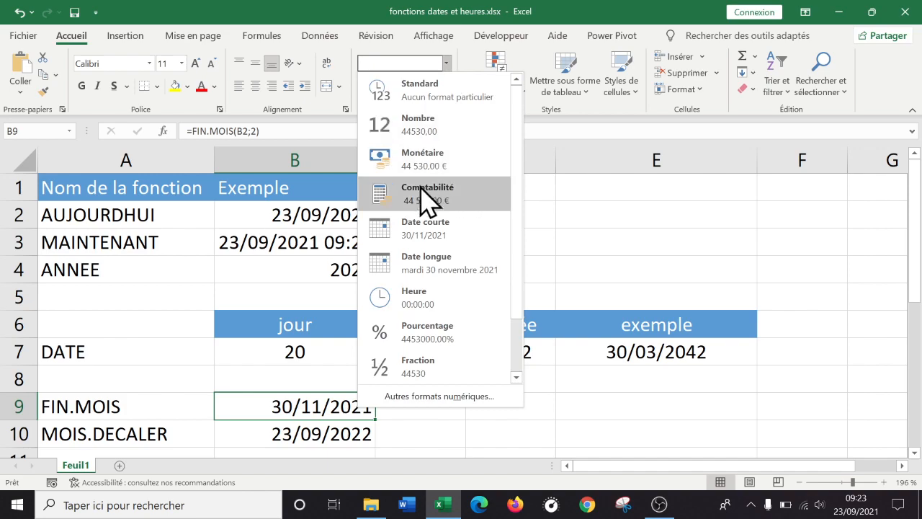
{"action": "key", "text": "Escape"}
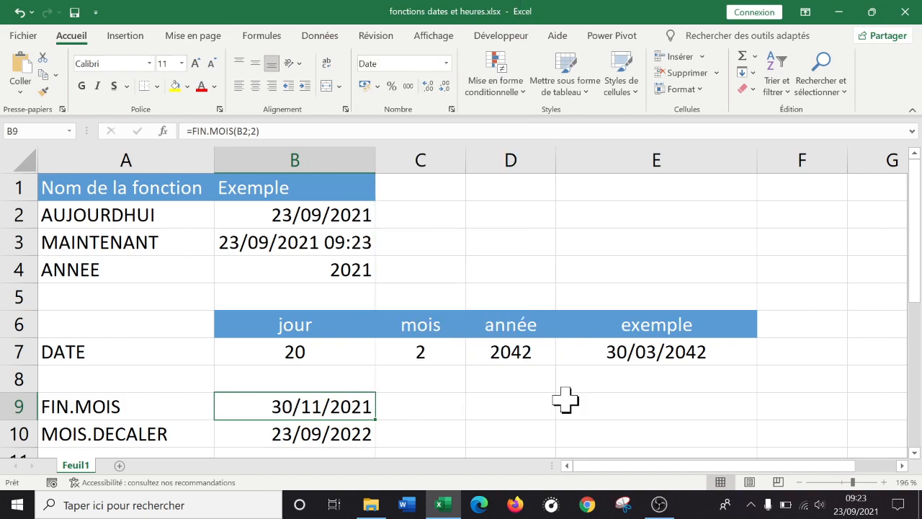
{"action": "left_click", "coordinate": [447, 63]}
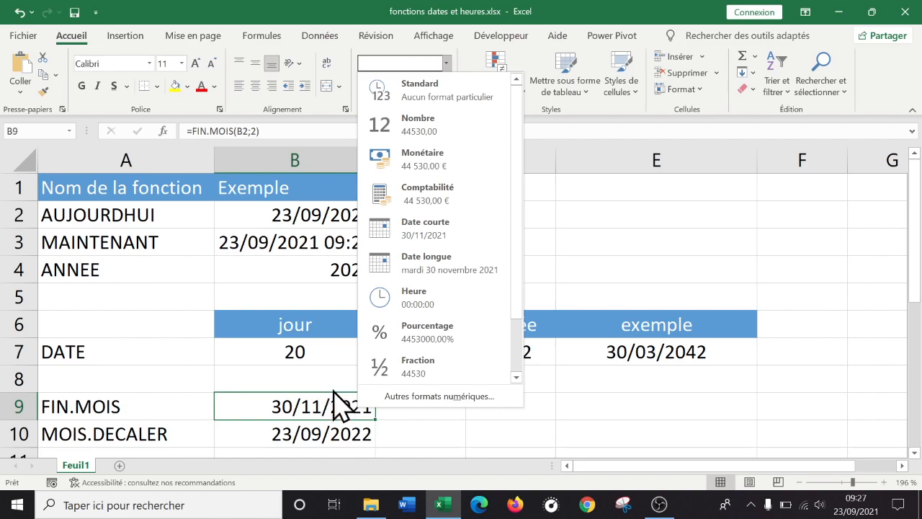
{"action": "left_click", "coordinate": [659, 504]}
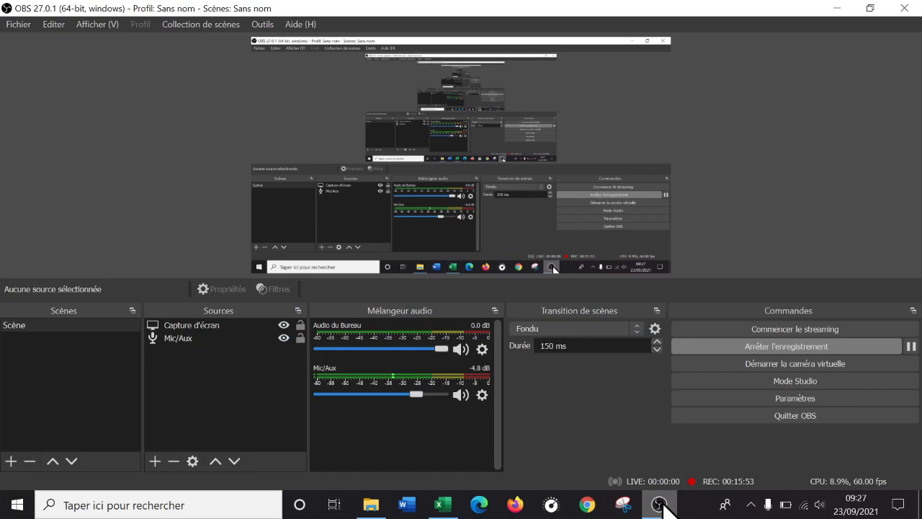
{"action": "left_click", "coordinate": [660, 504]}
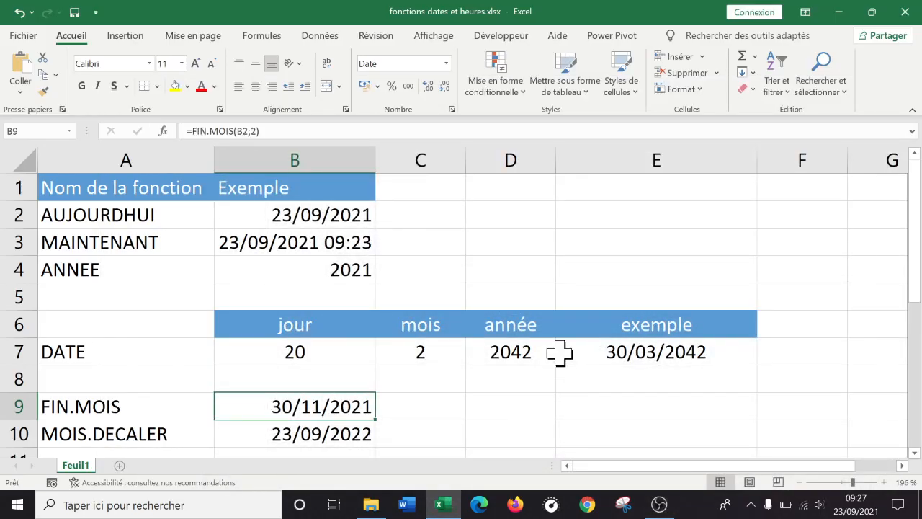
{"action": "left_click", "coordinate": [447, 405]}
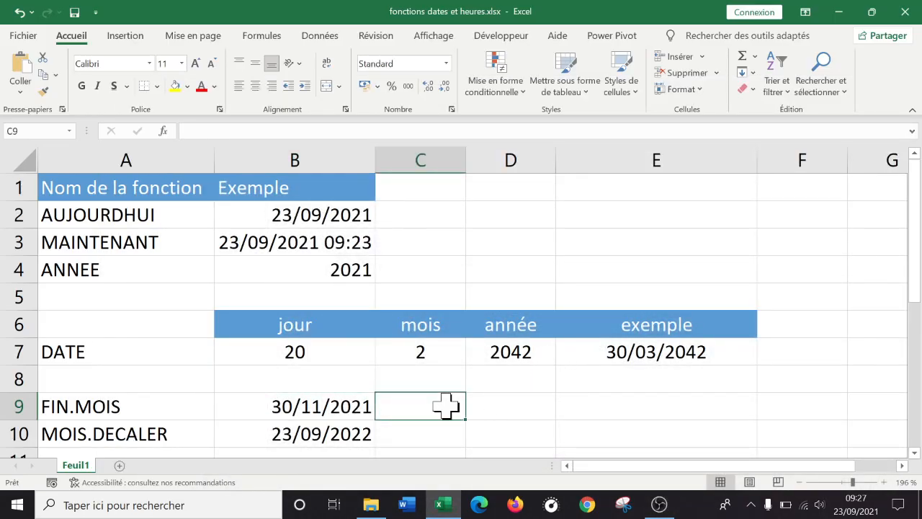
{"action": "left_click", "coordinate": [300, 438]}
{"action": "scroll", "coordinate": [657, 360], "scroll_direction": "down", "scroll_amount": 1}
{"action": "scroll", "coordinate": [656, 360], "scroll_direction": "up", "scroll_amount": 1}
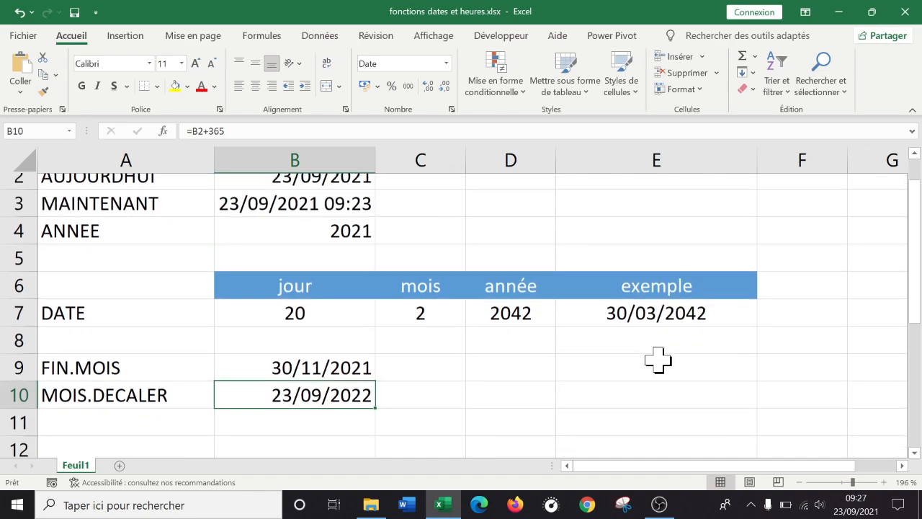
{"action": "scroll", "coordinate": [658, 360], "scroll_direction": "down", "scroll_amount": 1}
{"action": "scroll", "coordinate": [657, 361], "scroll_direction": "up", "scroll_amount": 1}
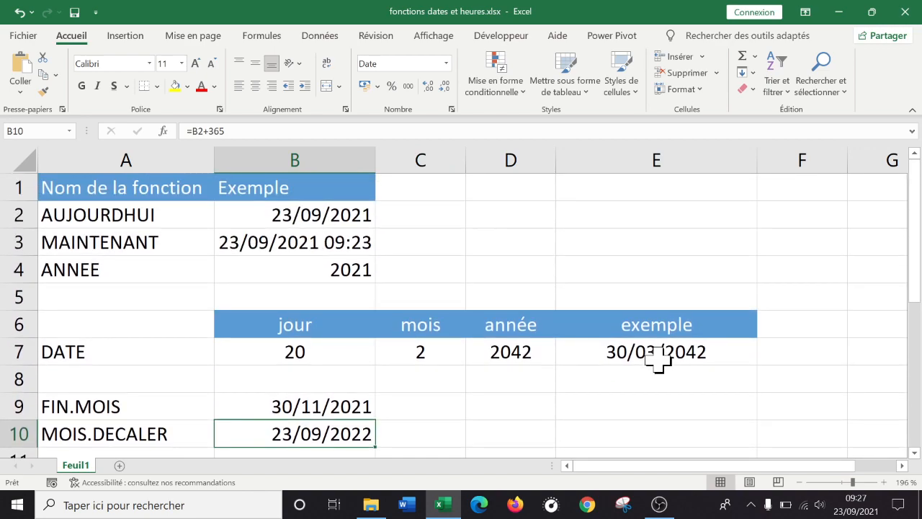
{"action": "type", "text": "=mois"}
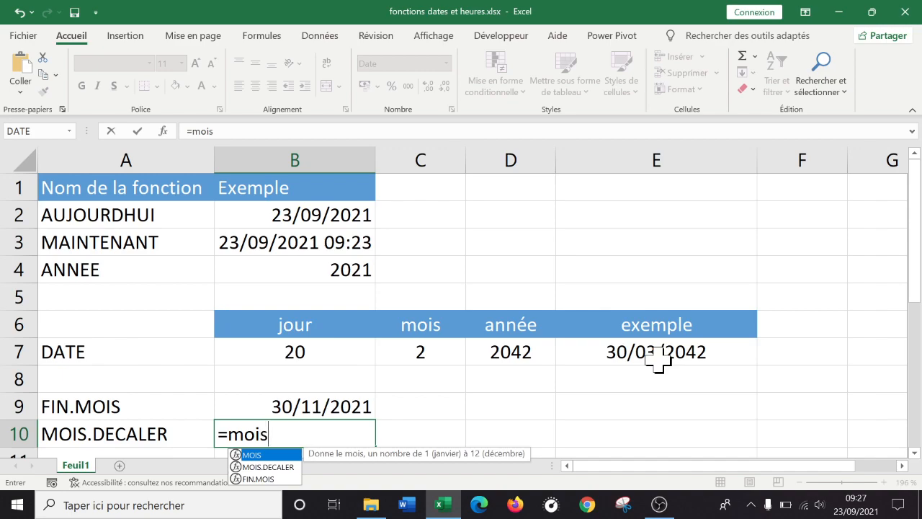
{"action": "key", "text": "Down"}
{"action": "key", "text": "Tab"}
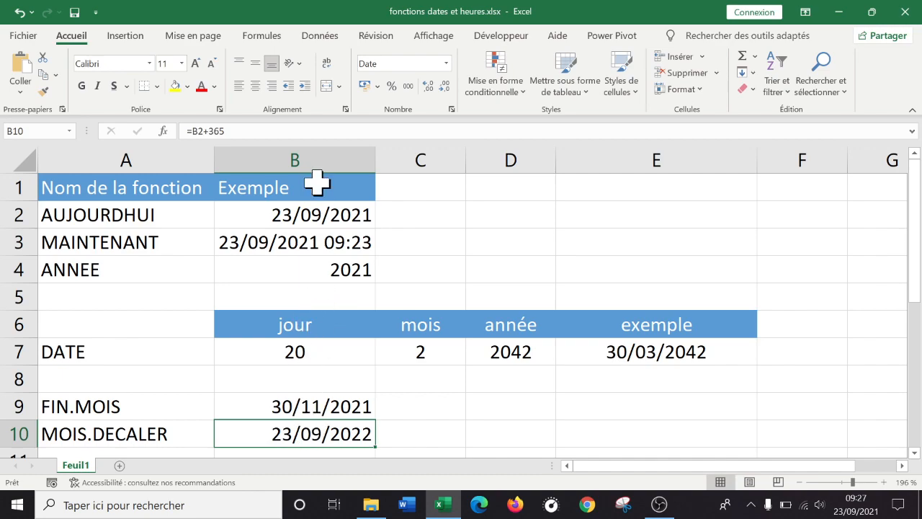
Enter =B2+365 in cell B10 to shift the AUJOURDHUI date by one year in days
{"action": "type", "text": "="}
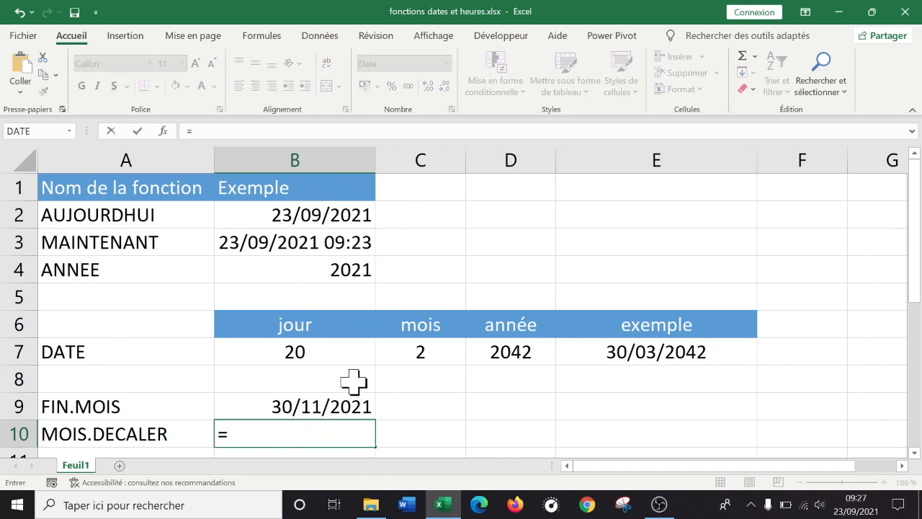
{"action": "left_click", "coordinate": [322, 214]}
{"action": "type", "text": "+365"}
{"action": "key", "text": "Return"}
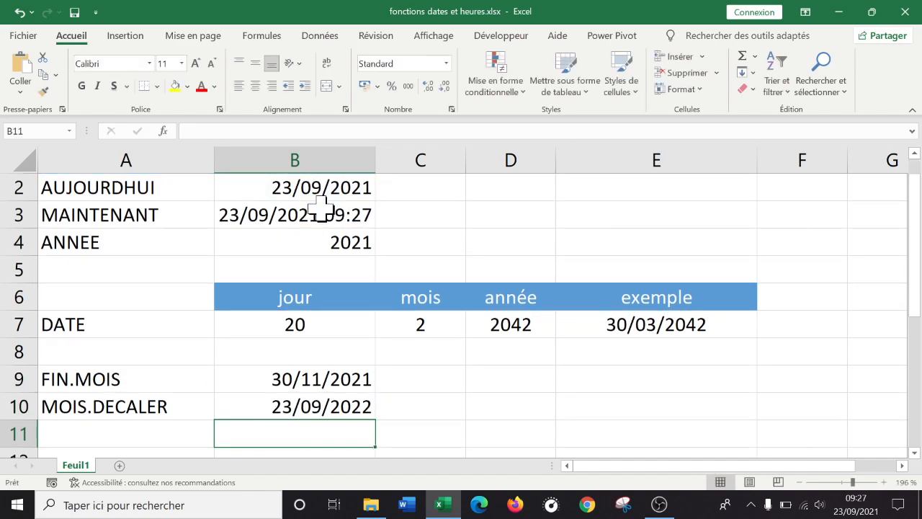
Go back through the column B examples to the AUJOURDHUI date in B2 to compare it with B10
{"action": "key", "text": "Up"}
{"action": "key", "text": "Up"}
{"action": "key", "text": "Up"}
{"action": "key", "text": "Up"}
{"action": "key", "text": "Up"}
{"action": "key", "text": "Up"}
{"action": "key", "text": "Up"}
{"action": "key", "text": "Up"}
{"action": "key", "text": "Up"}
{"action": "key", "text": "Up"}
{"action": "key", "text": "Down"}
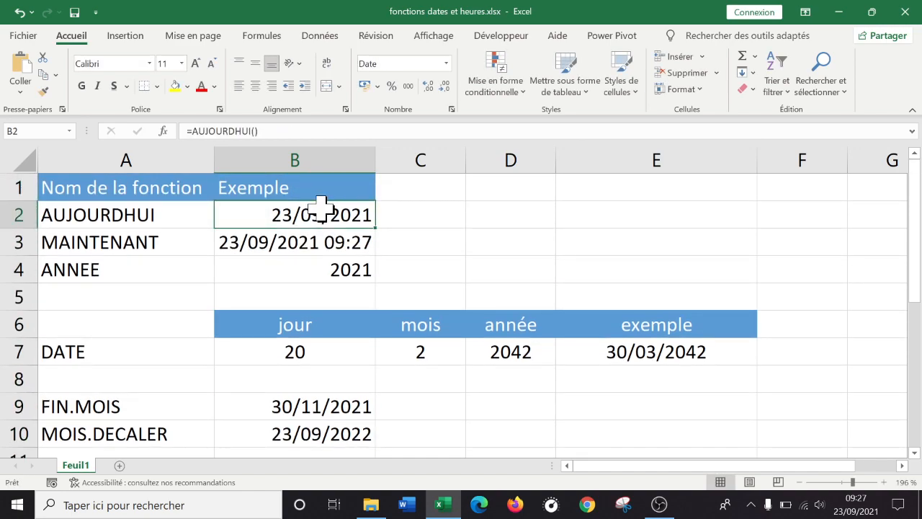
Replace the formula in B10 with =MOIS.DECALER(B2;12) to shift the AUJOURDHUI date by 12 months
{"action": "left_click", "coordinate": [317, 435]}
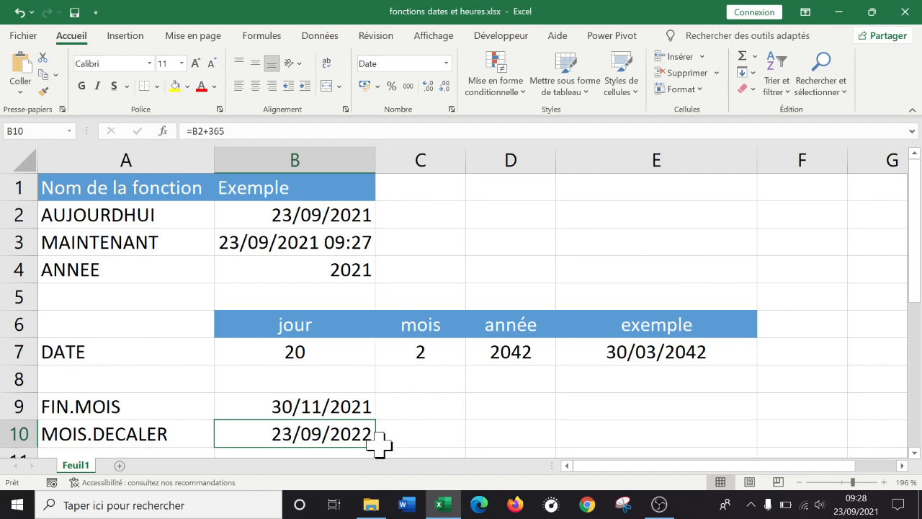
{"action": "type", "text": "=mois"}
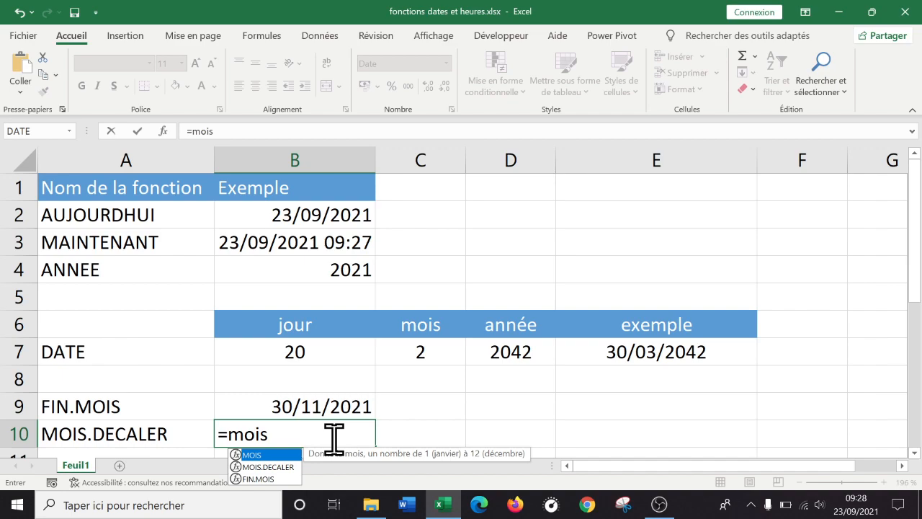
{"action": "key", "text": "Down"}
{"action": "key", "text": "Tab"}
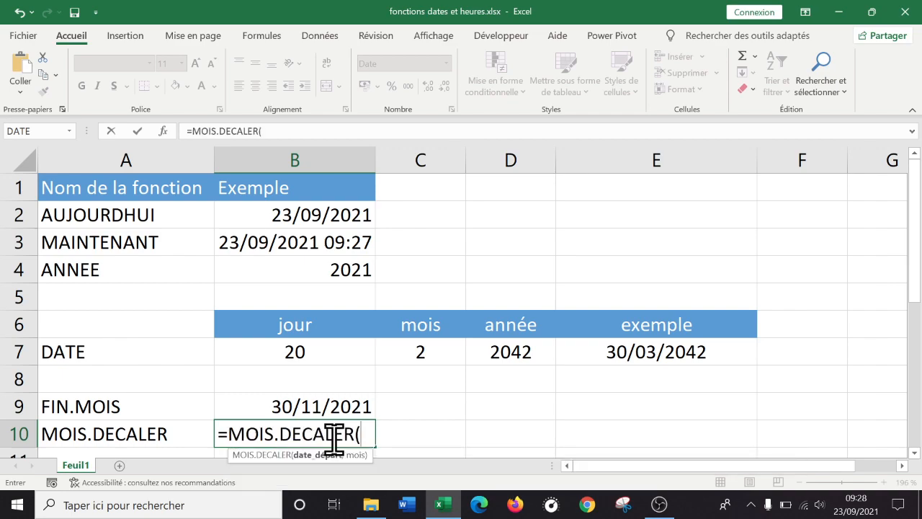
{"action": "left_click", "coordinate": [310, 209]}
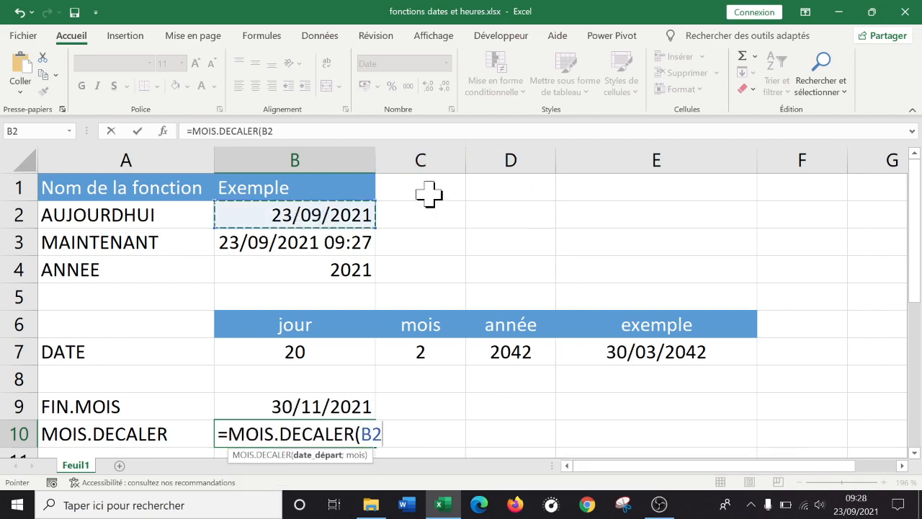
{"action": "type", "text": ";"}
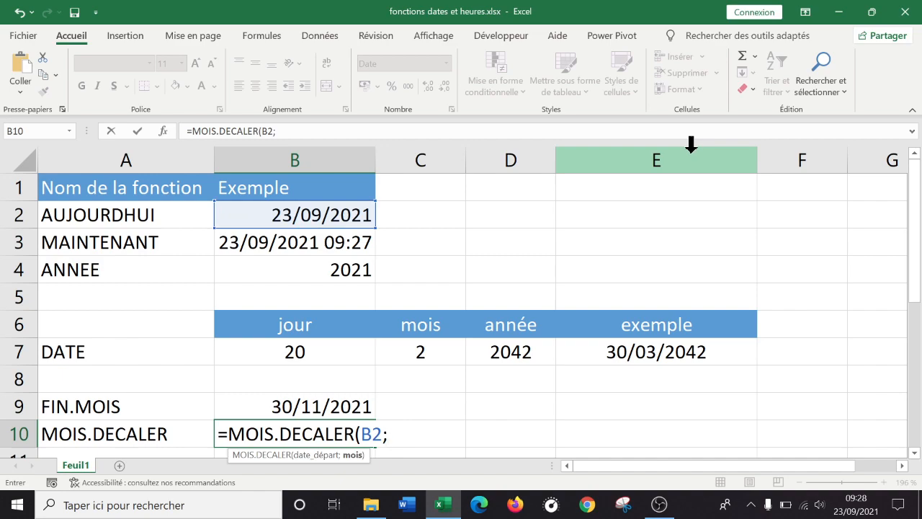
{"action": "type", "text": "12"}
{"action": "key", "text": "BackSpace"}
{"action": "key", "text": "BackSpace"}
{"action": "type", "text": "48"}
{"action": "key", "text": "BackSpace"}
{"action": "key", "text": "BackSpace"}
{"action": "type", "text": "12)"}
{"action": "key", "text": "Return"}
{"action": "key", "text": "Up"}
{"action": "key", "text": "Up"}
{"action": "key", "text": "Up"}
{"action": "key", "text": "Up"}
{"action": "key", "text": "Up"}
{"action": "key", "text": "Up"}
{"action": "key", "text": "Up"}
{"action": "key", "text": "Up"}
{"action": "key", "text": "Up"}
{"action": "key", "text": "Up"}
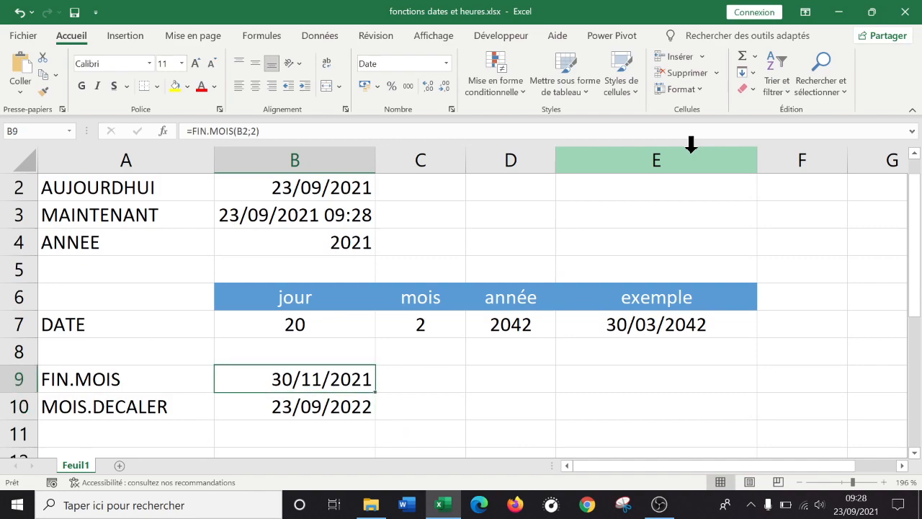
Review the MOIS.DECALER formula in B10 and its number-of-months argument, leaving the formula as it is
{"action": "key", "text": "ctrl+Down"}
{"action": "key", "text": "ctrl+Down"}
{"action": "key", "text": "ctrl+Down"}
{"action": "key", "text": "ctrl+Down"}
{"action": "key", "text": "ctrl+Down"}
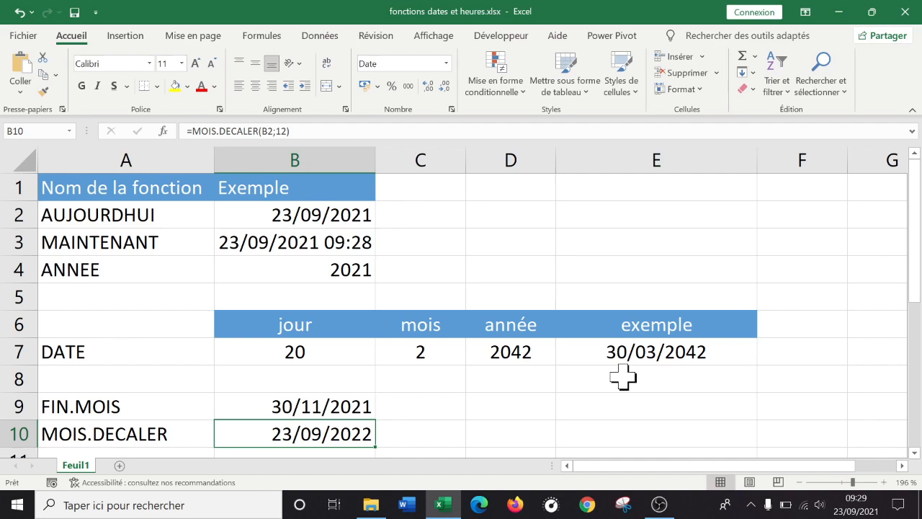
{"action": "double_click", "coordinate": [310, 436]}
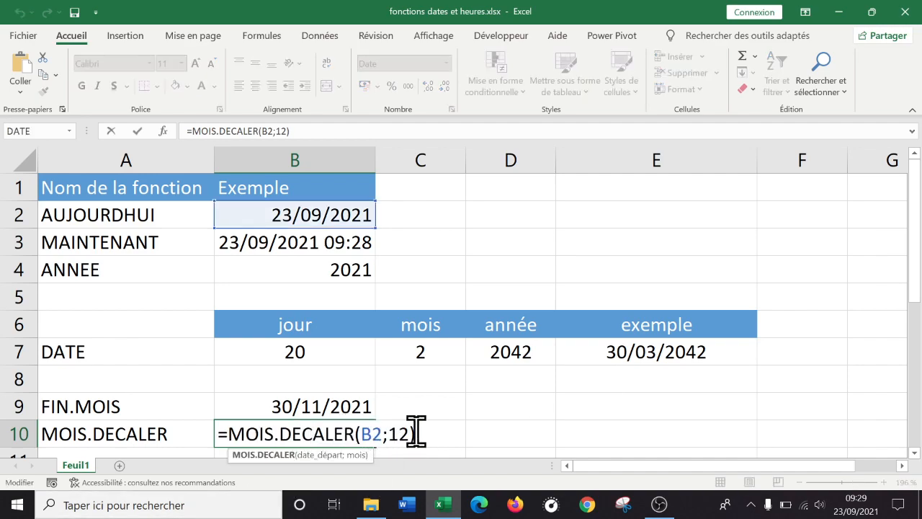
{"action": "double_click", "coordinate": [395, 433]}
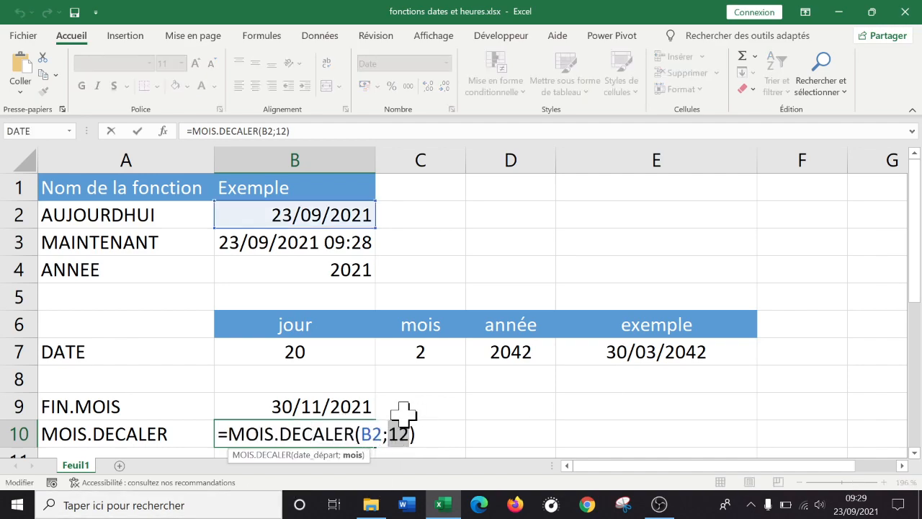
{"action": "left_click", "coordinate": [508, 405]}
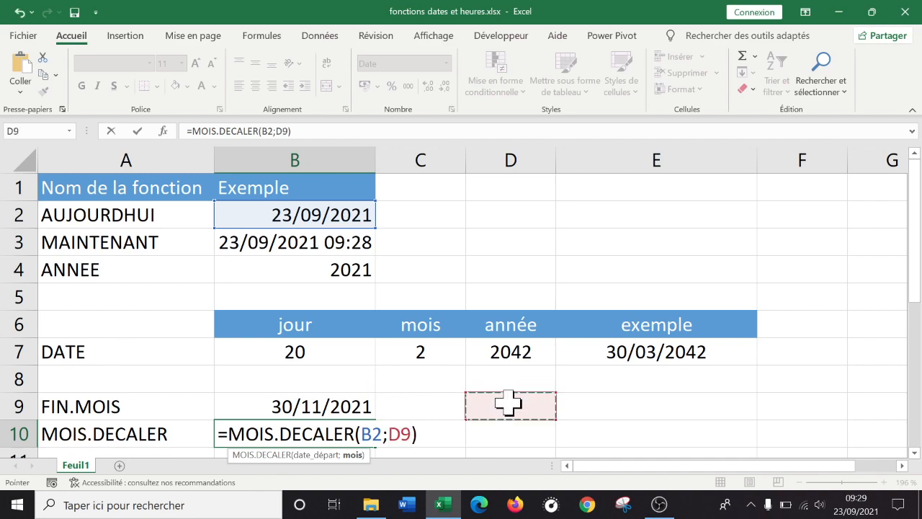
{"action": "key", "text": "Escape"}
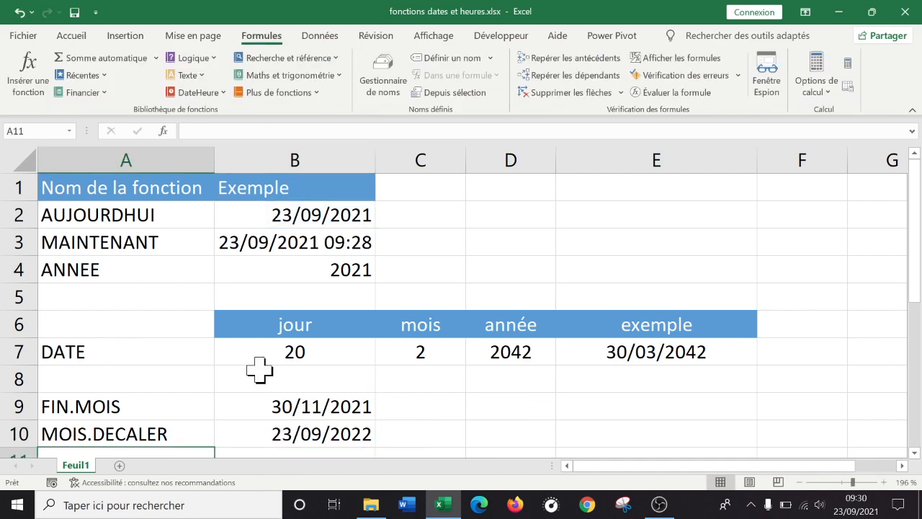
Enter the function name NO.SEMAINE as a plain-text label in cell A11
{"action": "scroll", "coordinate": [256, 370], "scroll_direction": "down", "scroll_amount": 2}
{"action": "scroll", "coordinate": [248, 368], "scroll_direction": "up", "scroll_amount": 2}
{"action": "left_click", "coordinate": [798, 482]}
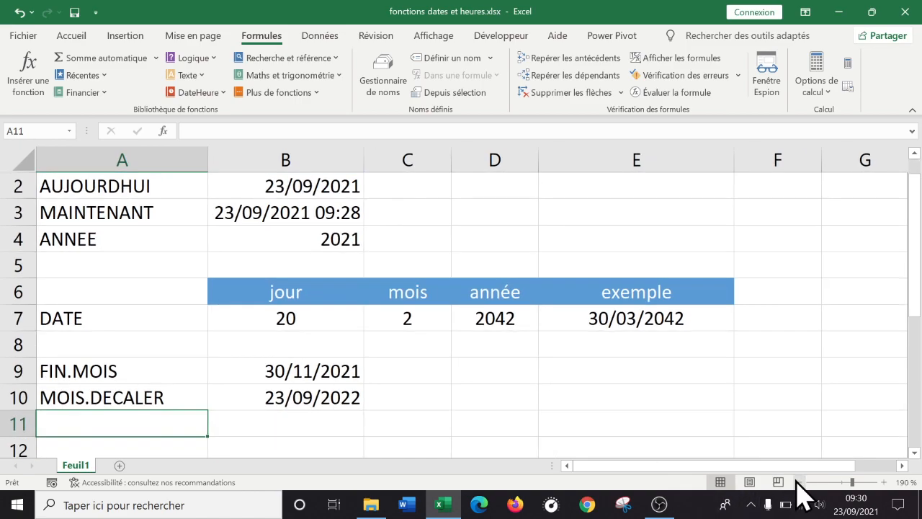
{"action": "left_click", "coordinate": [807, 482]}
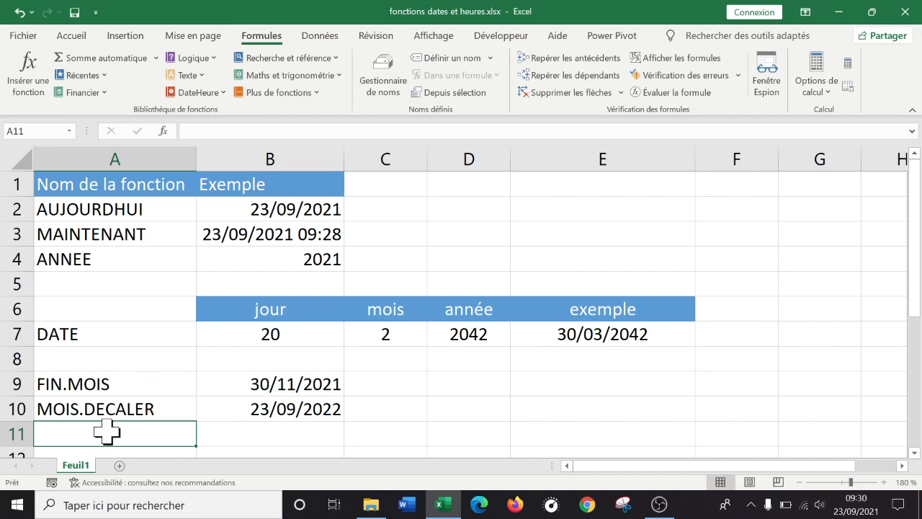
{"action": "type", "text": "="}
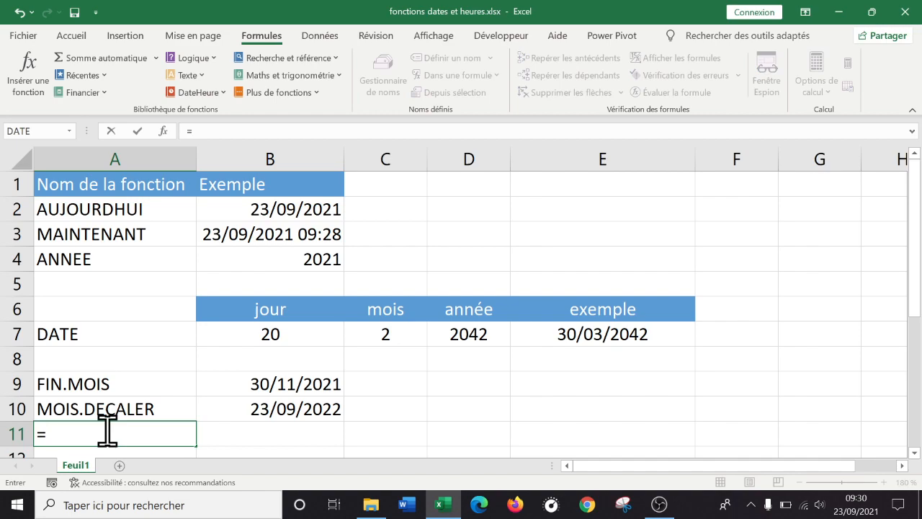
{"action": "type", "text": "NO"}
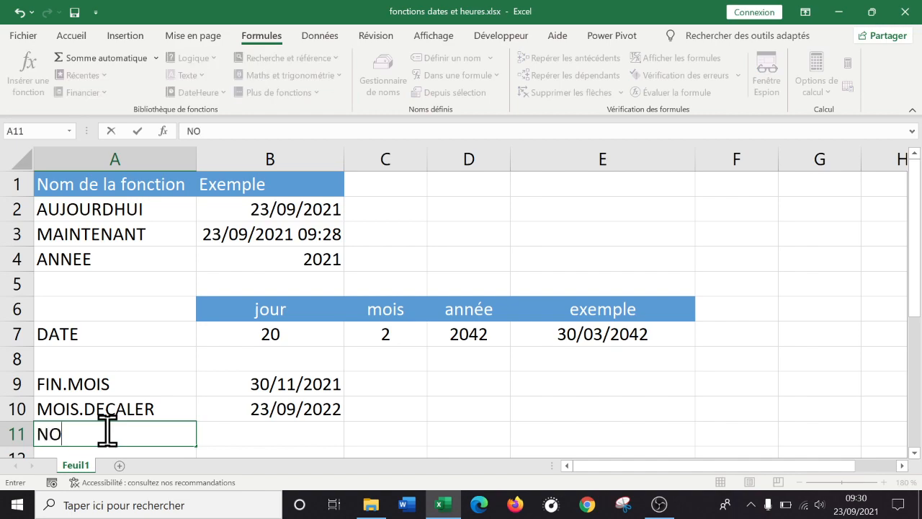
{"action": "type", "text": "=so"}
{"action": "key", "text": "BackSpace"}
{"action": "key", "text": "BackSpace"}
{"action": "type", "text": "no"}
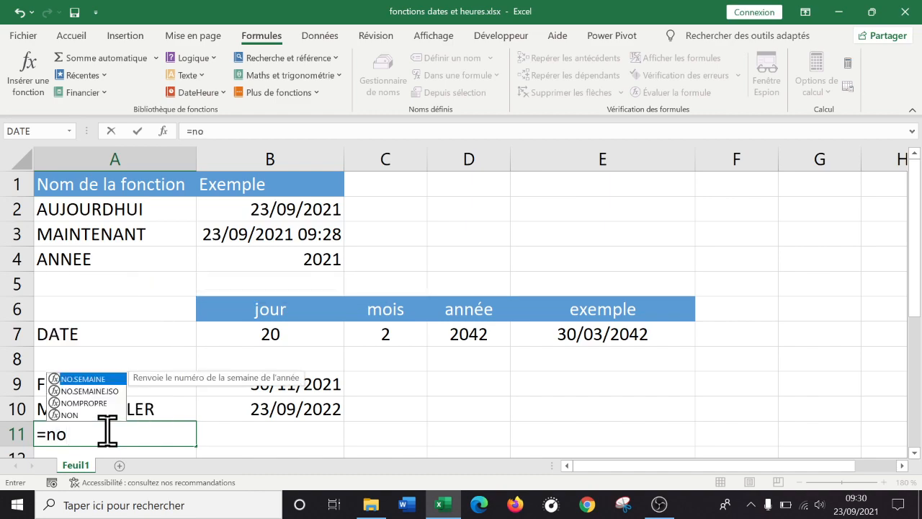
{"action": "type", "text": "²"}
{"action": "key", "text": "BackSpace"}
{"action": "key", "text": "Tab"}
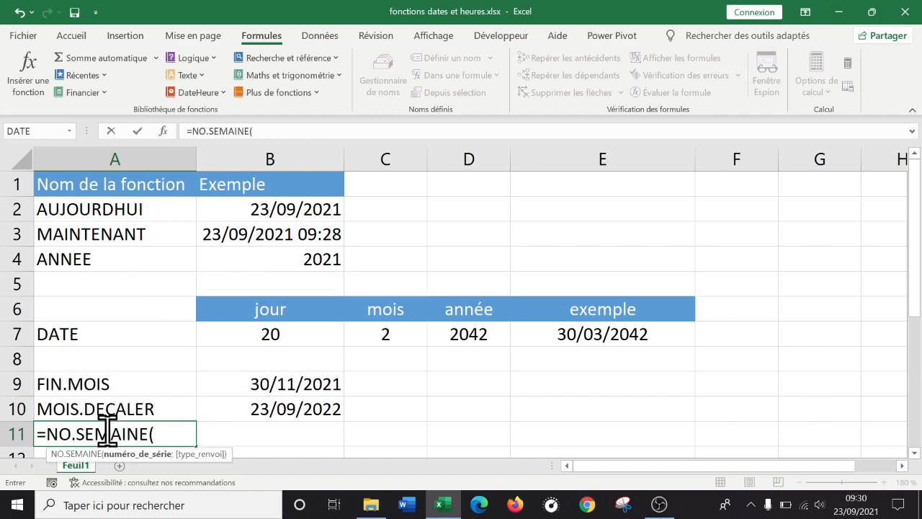
{"action": "left_click_drag", "start_coordinate": [36, 433], "coordinate": [47, 432]}
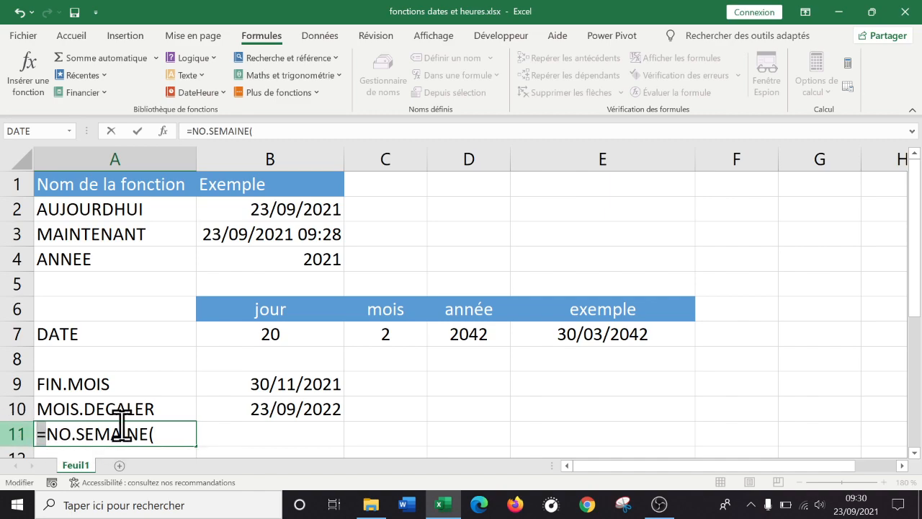
{"action": "key", "text": "BackSpace"}
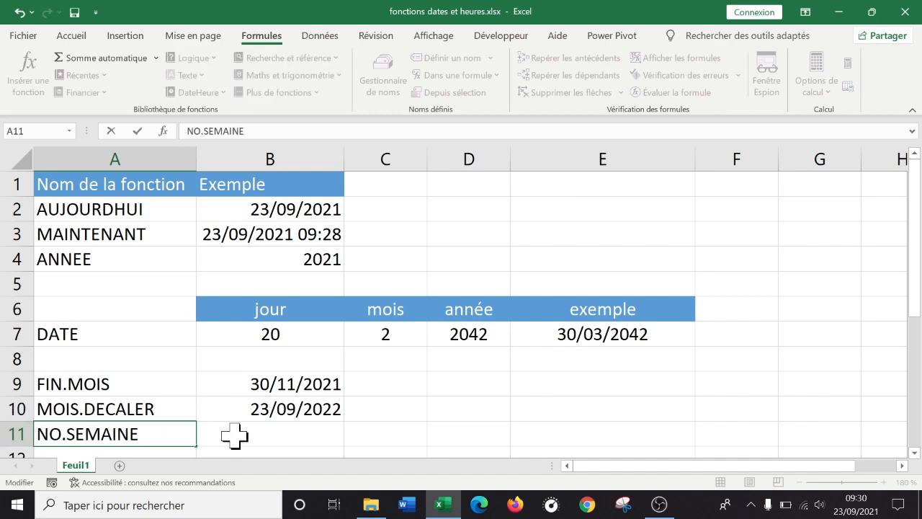
Enter =NO.SEMAINE(B2;2) in B11 to get the week number of the AUJOURDHUI date, with weeks starting on Monday
{"action": "left_click", "coordinate": [278, 430]}
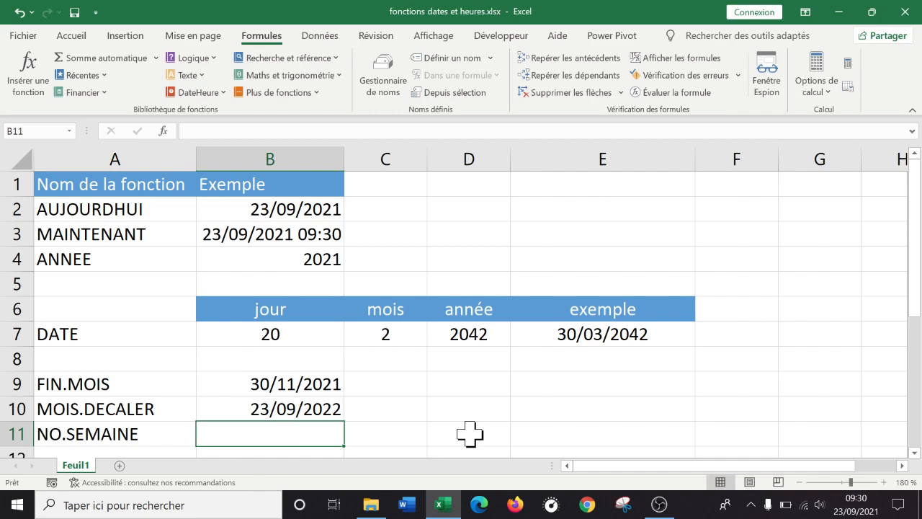
{"action": "type", "text": "="}
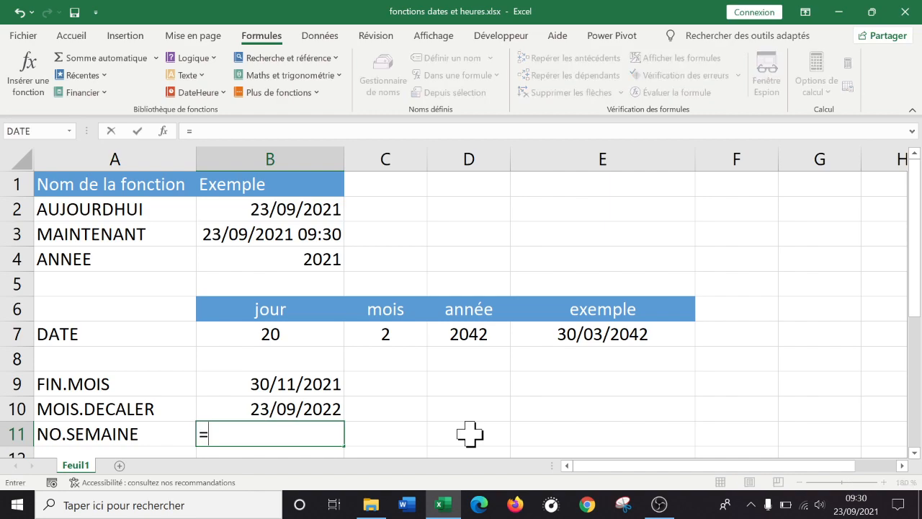
{"action": "type", "text": "no"}
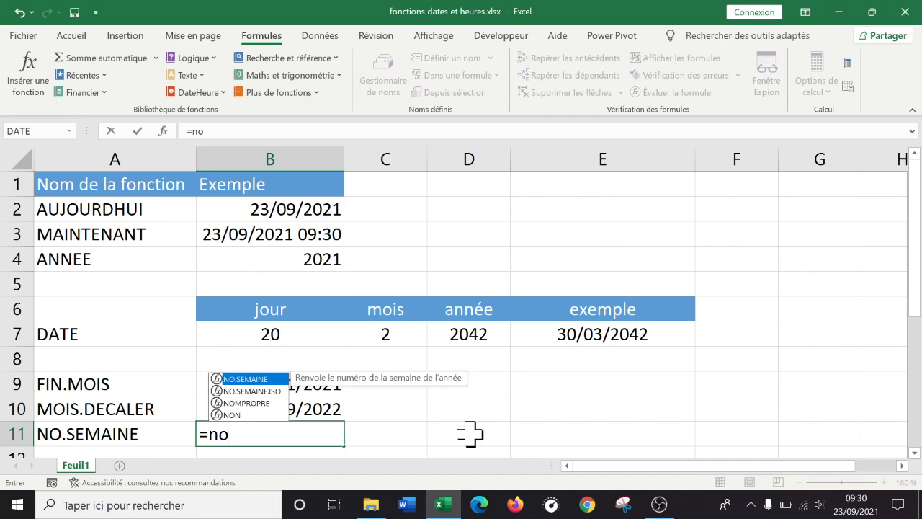
{"action": "key", "text": "Tab"}
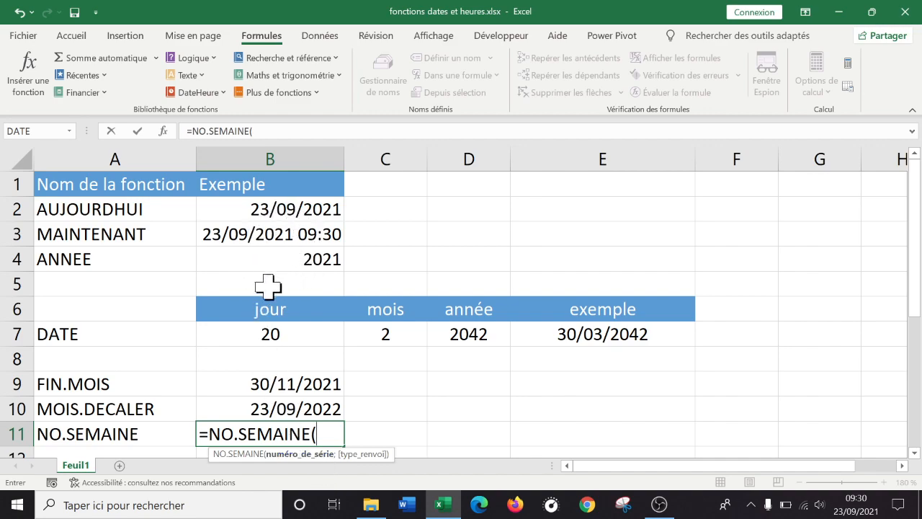
{"action": "left_click", "coordinate": [292, 209]}
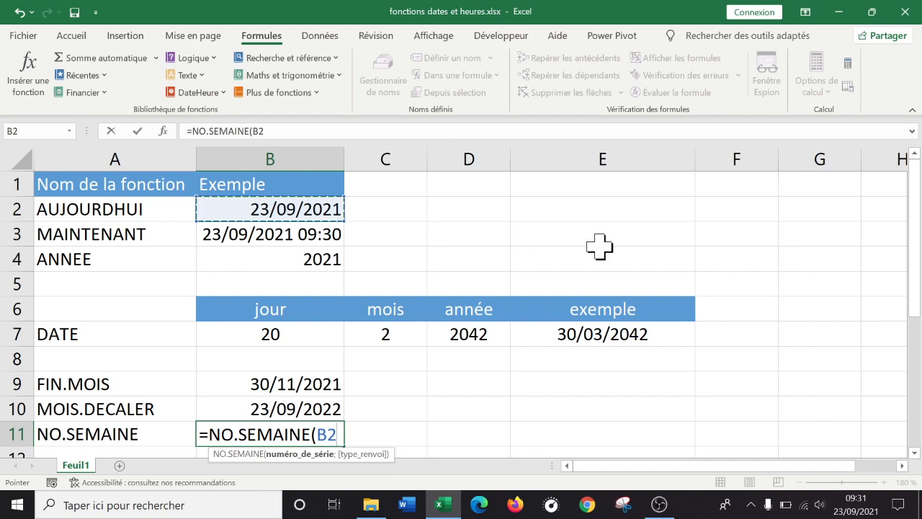
{"action": "type", "text": ";"}
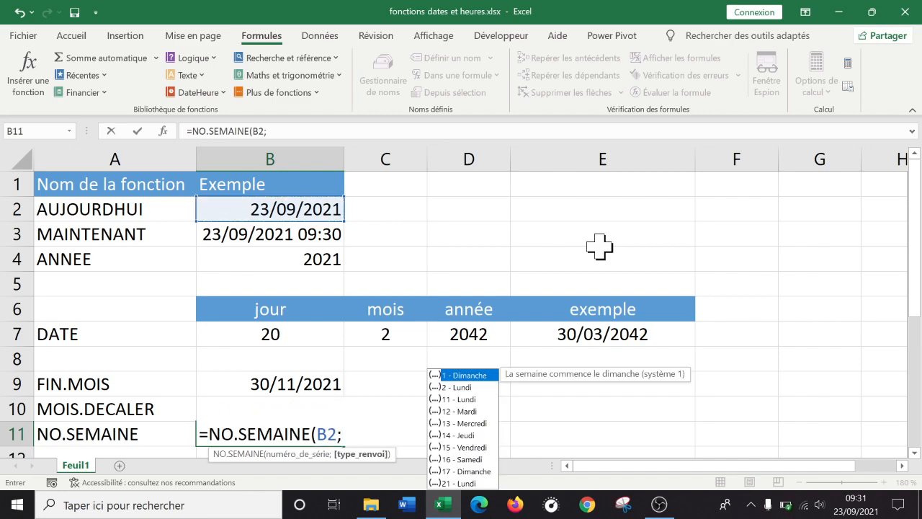
{"action": "left_click", "coordinate": [480, 387]}
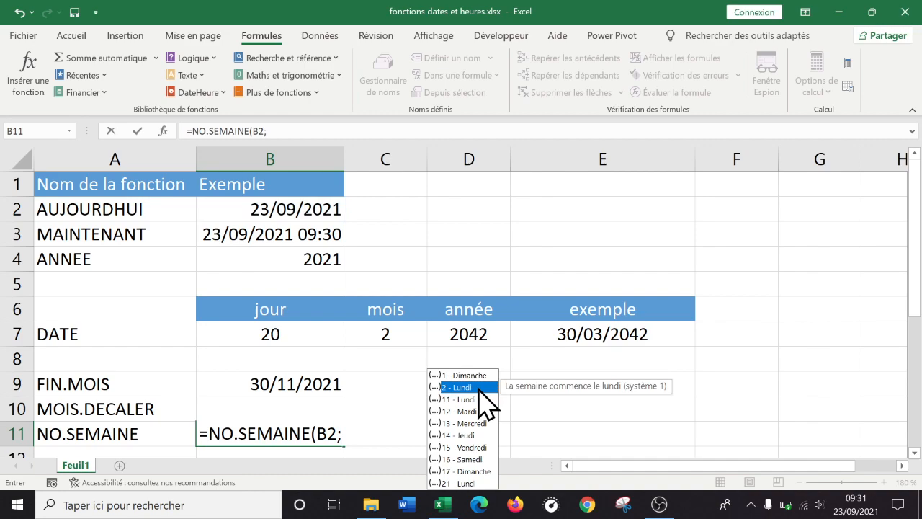
{"action": "double_click", "coordinate": [478, 388]}
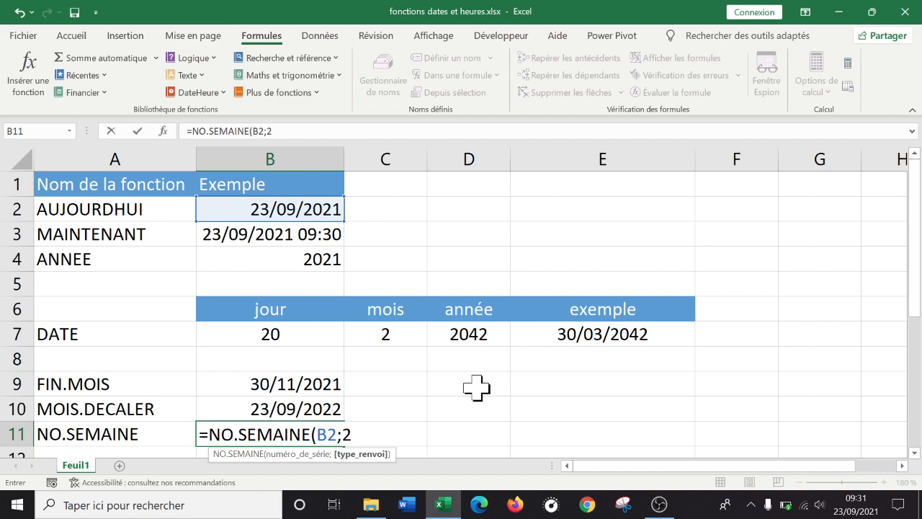
{"action": "type", "text": ")"}
{"action": "key", "text": "Return"}
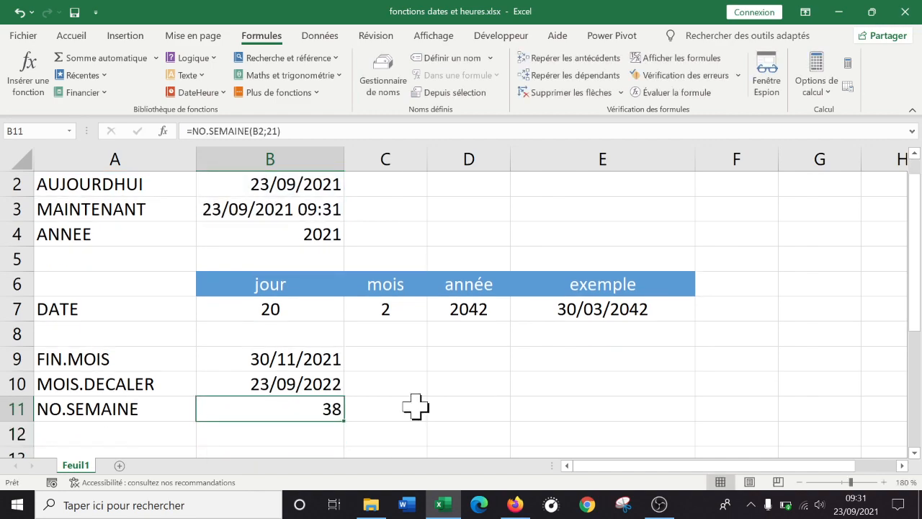
Set the return type of the NO.SEMAINE formula in B11 to 21 - Lundi, giving =NO.SEMAINE(B2;21)
{"action": "double_click", "coordinate": [278, 411]}
{"action": "left_click", "coordinate": [327, 409]}
{"action": "left_click", "coordinate": [350, 410]}
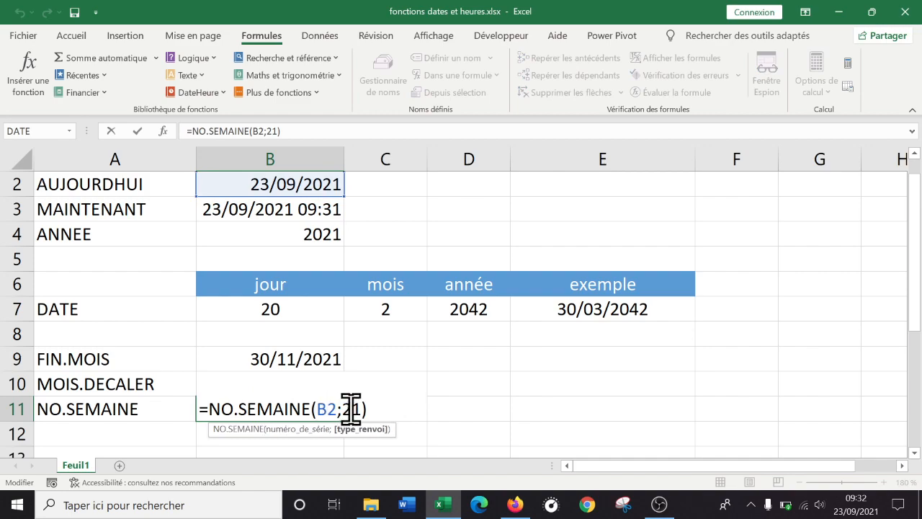
{"action": "key", "text": "BackSpace"}
{"action": "key", "text": "BackSpace"}
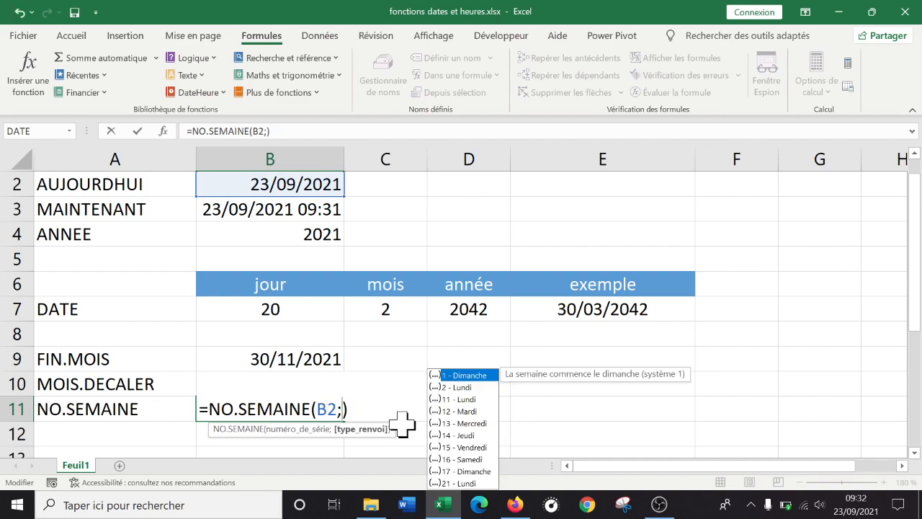
{"action": "double_click", "coordinate": [467, 483]}
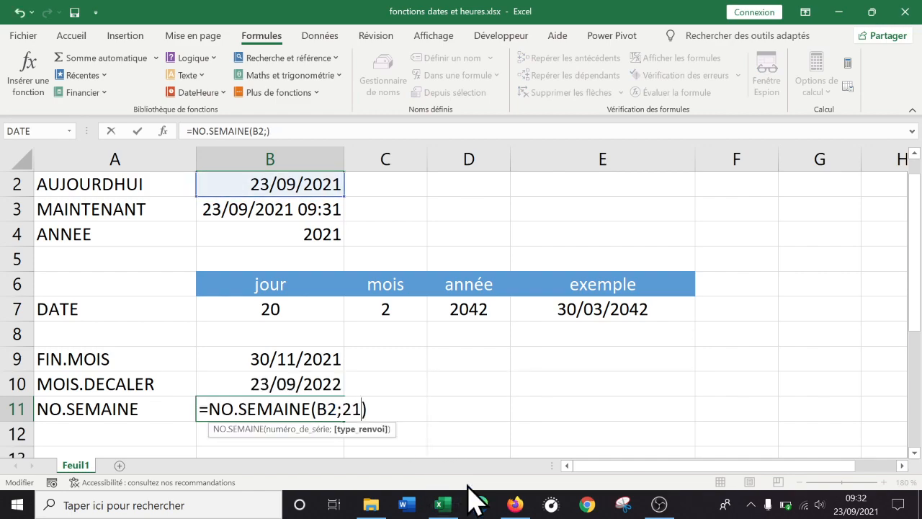
{"action": "key", "text": "Return"}
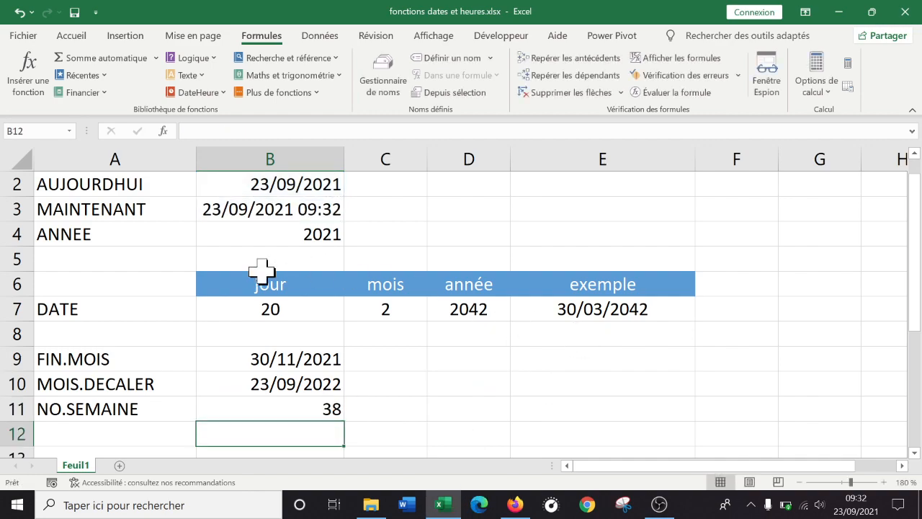
Add a new worksheet after Feuil1 and name it agenda
{"action": "scroll", "coordinate": [264, 267], "scroll_direction": "up", "scroll_amount": 1}
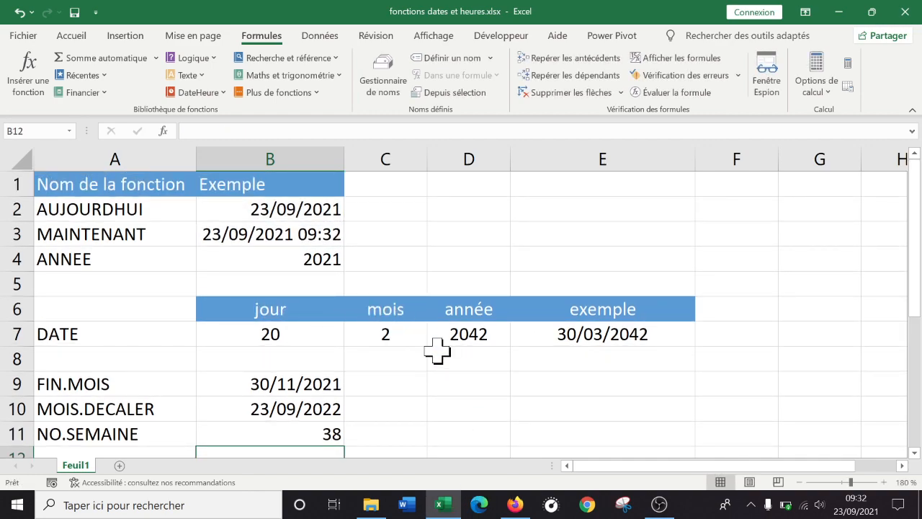
{"action": "left_click", "coordinate": [120, 466]}
{"action": "double_click", "coordinate": [115, 466]}
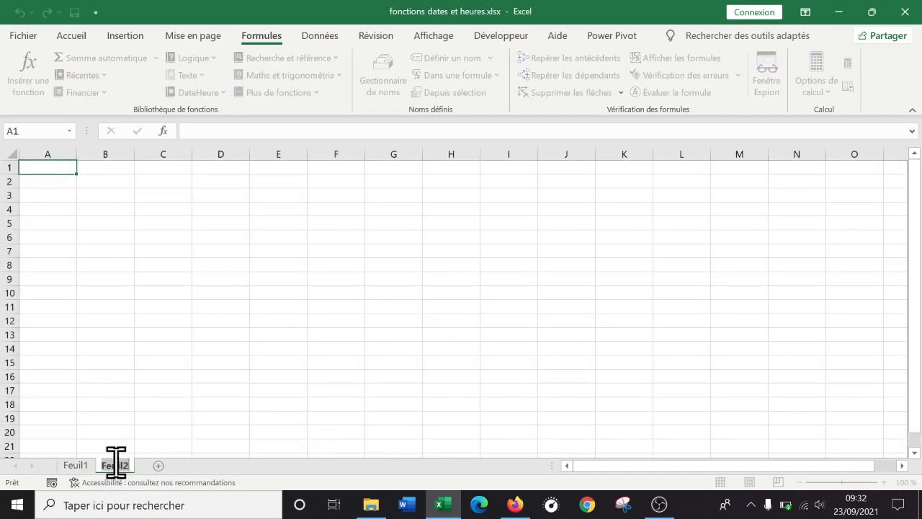
{"action": "type", "text": "agenda"}
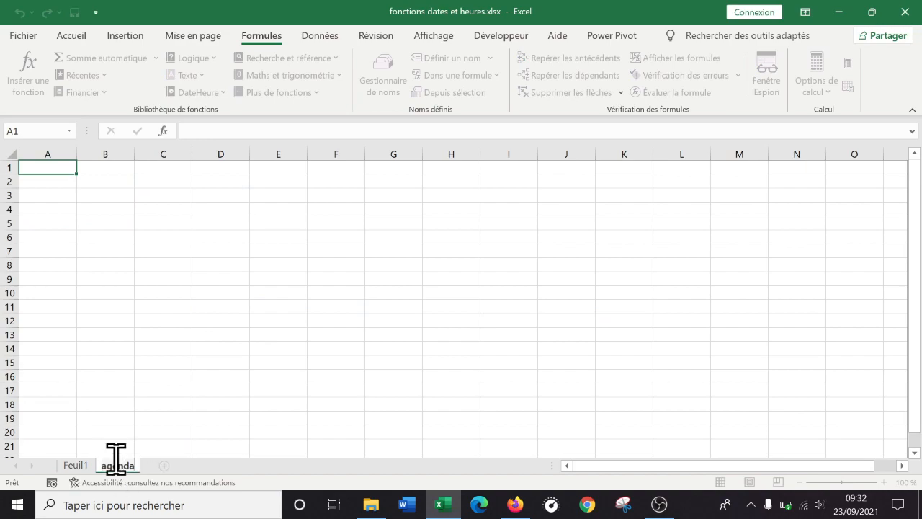
{"action": "key", "text": "Return"}
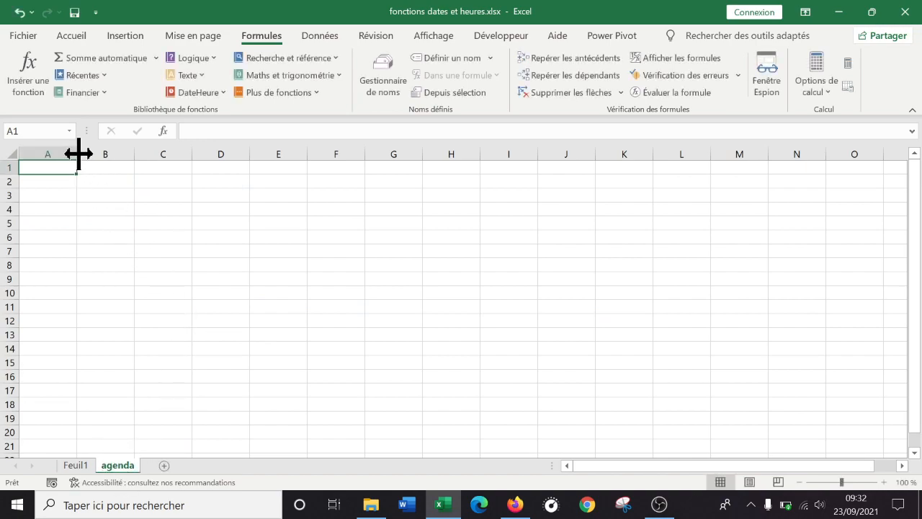
Widen column A of the agenda sheet to about twice its width and enter the date 20/09/2021 in A1
{"action": "left_click_drag", "start_coordinate": [77, 153], "coordinate": [140, 153]}
{"action": "left_click", "coordinate": [883, 482]}
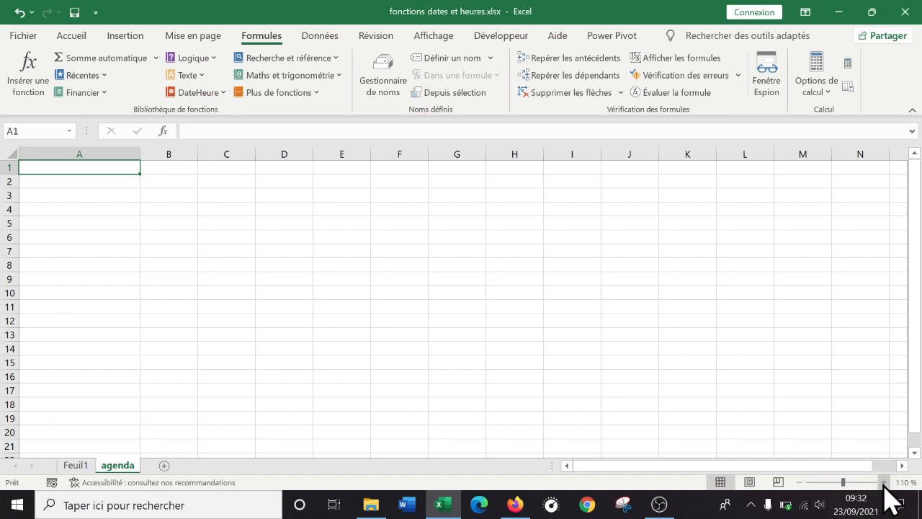
{"action": "left_click", "coordinate": [883, 482]}
{"action": "left_click", "coordinate": [883, 482]}
{"action": "left_click", "coordinate": [883, 482]}
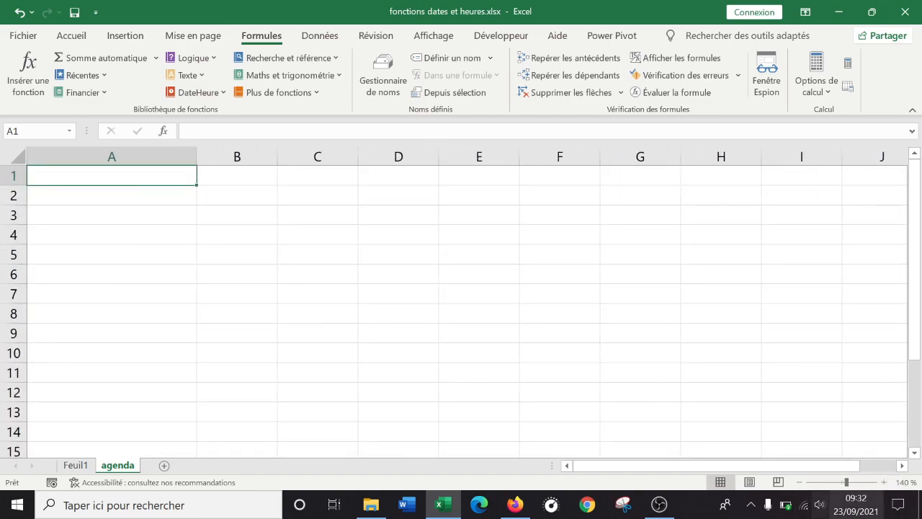
{"action": "left_click", "coordinate": [867, 509]}
{"action": "left_click", "coordinate": [867, 509]}
{"action": "left_click", "coordinate": [139, 179]}
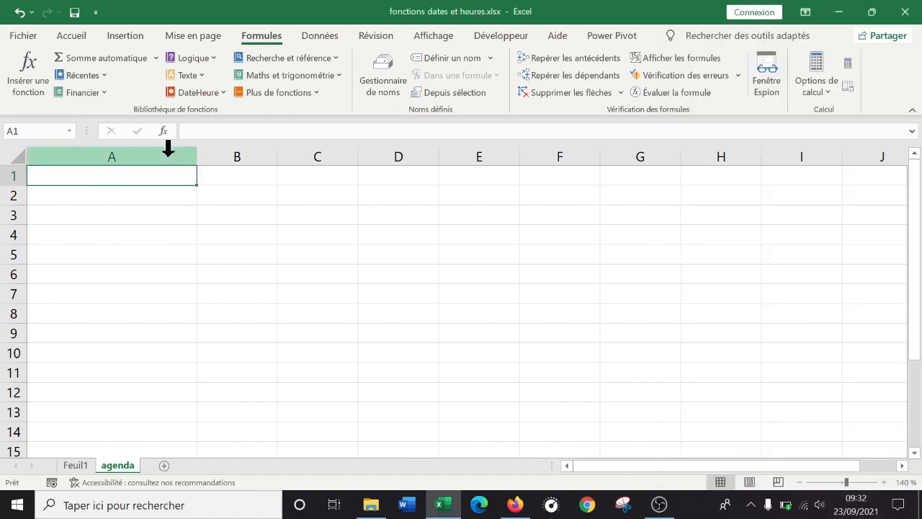
{"action": "type", "text": "20/09/2021"}
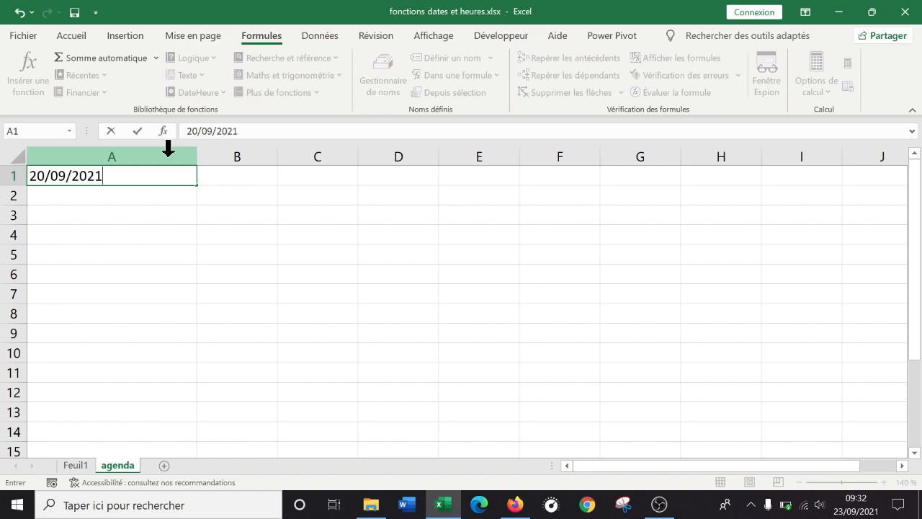
{"action": "key", "text": "Return"}
{"action": "left_click", "coordinate": [188, 179]}
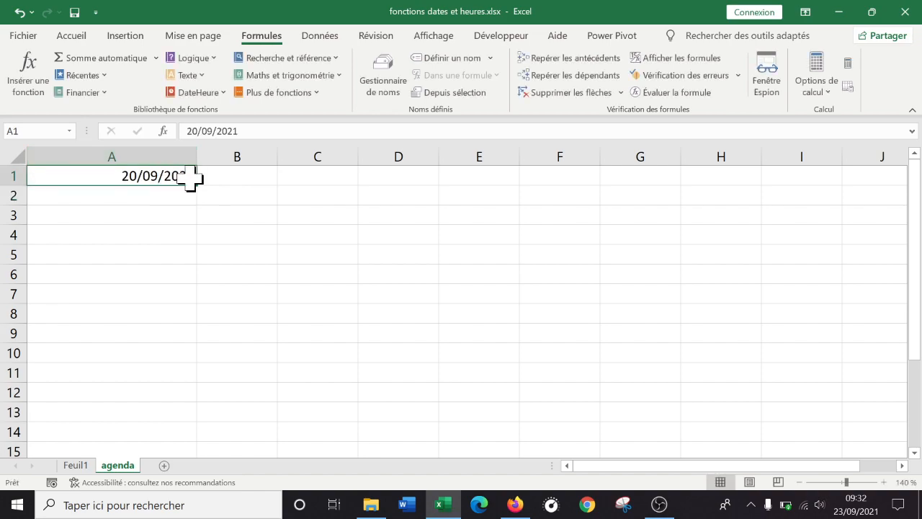
Fill the dates from A1 down to A19 of the agenda sheet as a daily series
{"action": "left_click_drag", "start_coordinate": [195, 185], "coordinate": [191, 426]}
{"action": "scroll", "coordinate": [198, 389], "scroll_direction": "up", "scroll_amount": 2}
Format column A with the Date longue number format and fit its width to the dates
{"action": "left_click", "coordinate": [134, 155]}
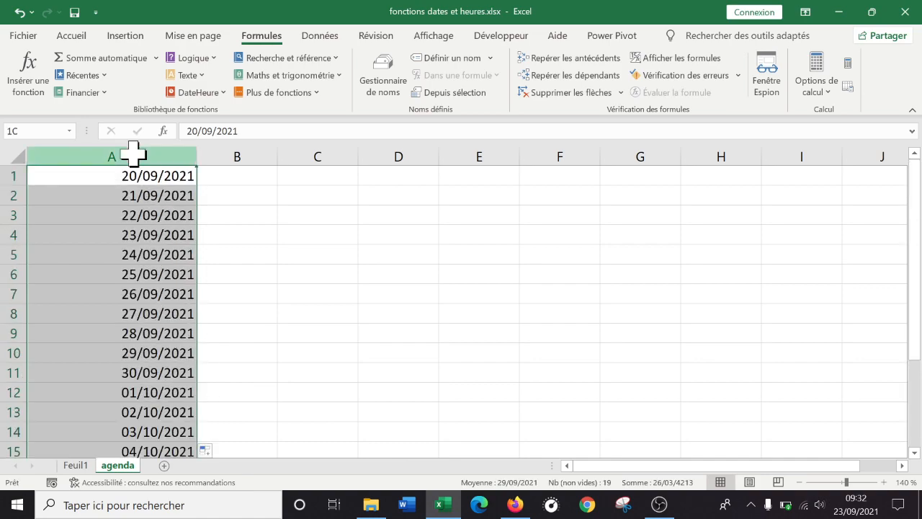
{"action": "left_click", "coordinate": [83, 34]}
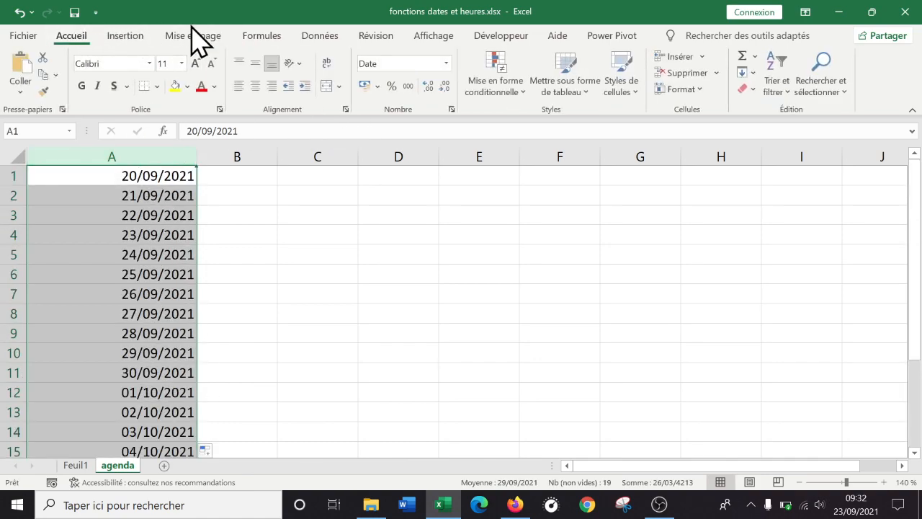
{"action": "left_click", "coordinate": [446, 64]}
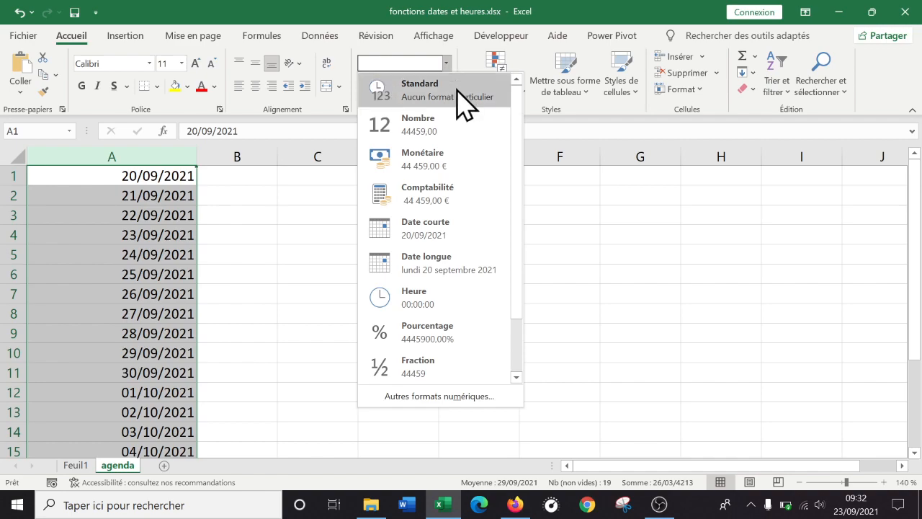
{"action": "left_click", "coordinate": [463, 277]}
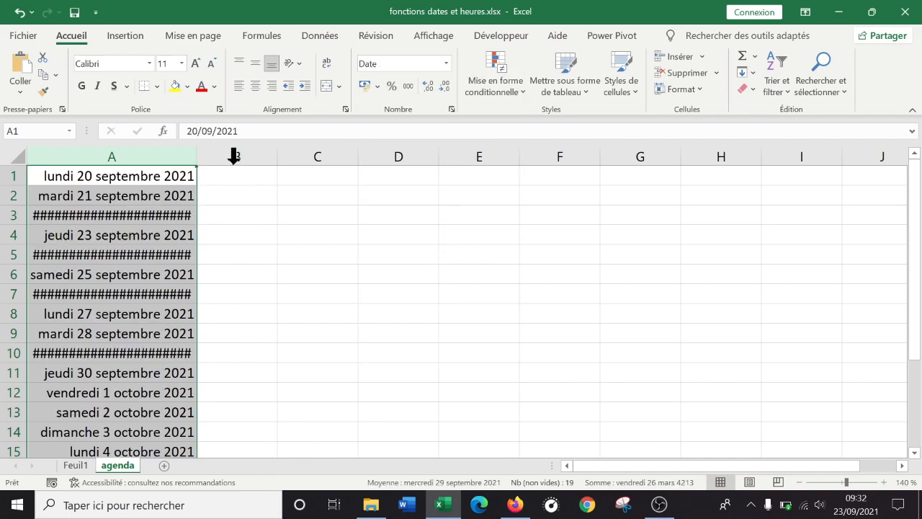
{"action": "double_click", "coordinate": [197, 156]}
Enter =NO.SEMAINE(A1) in B1 to get the week number of the first date
{"action": "left_click", "coordinate": [268, 178]}
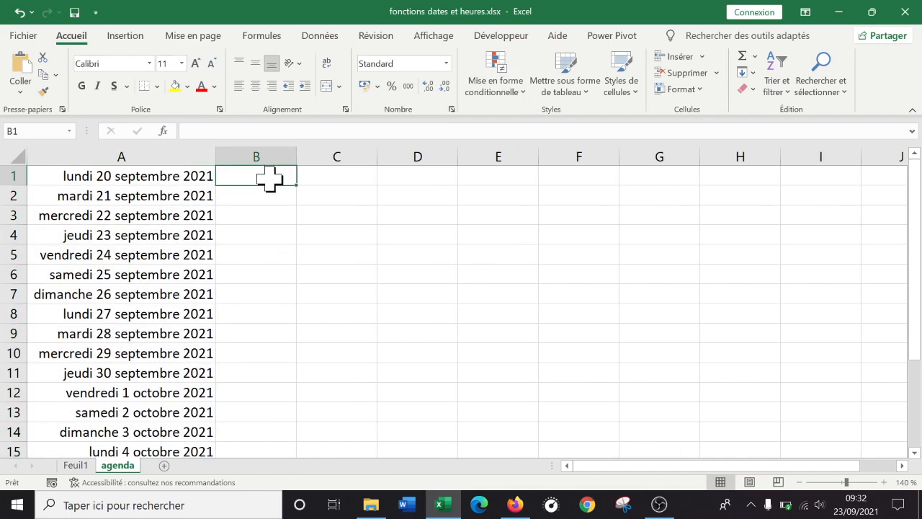
{"action": "type", "text": "=nO"}
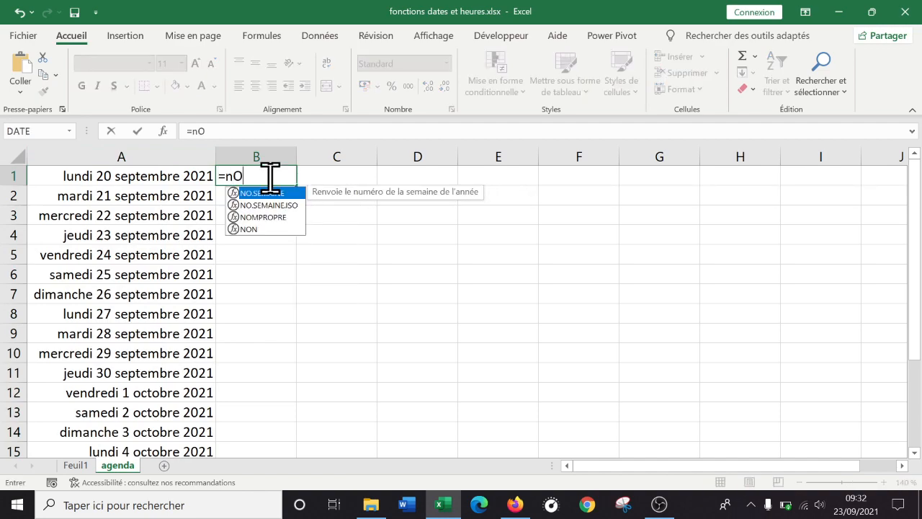
{"action": "key", "text": "Tab"}
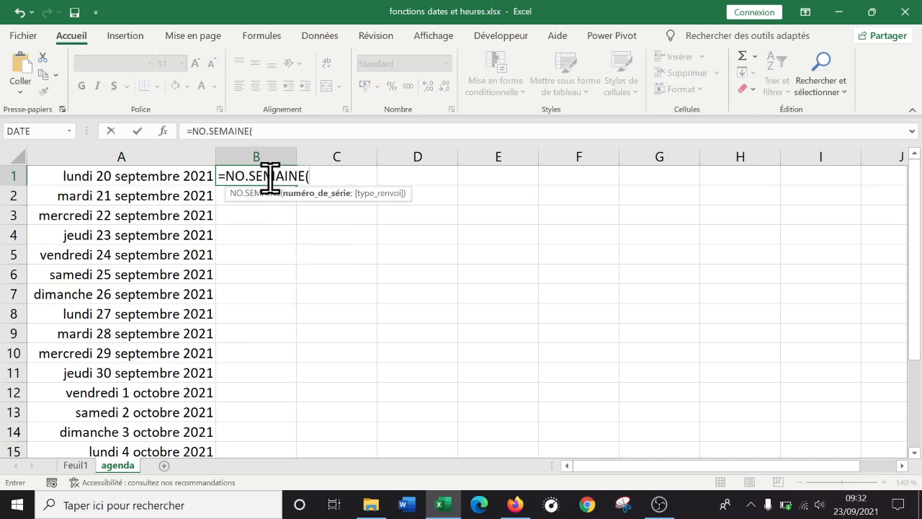
{"action": "left_click", "coordinate": [138, 174]}
{"action": "key", "text": "Return"}
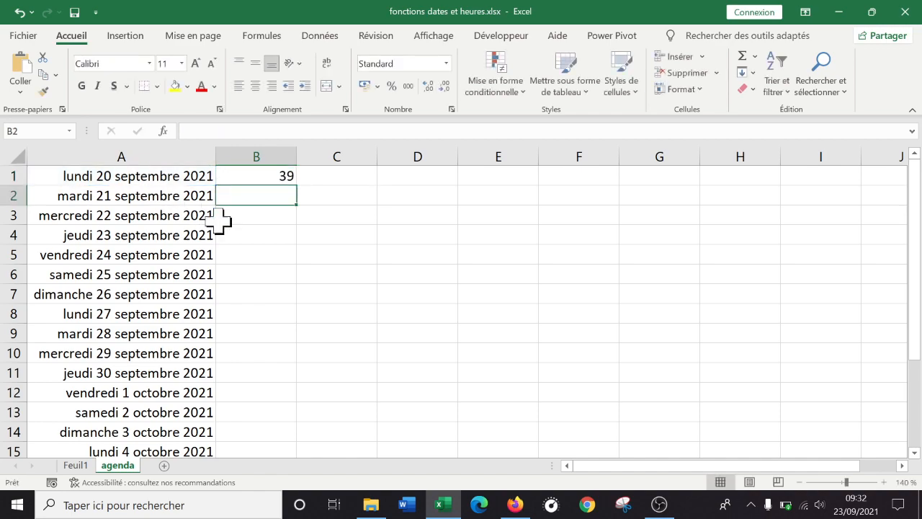
Add the return type 21 - Lundi to the formula in B1, giving =NO.SEMAINE(A1;21)
{"action": "left_click", "coordinate": [316, 253]}
{"action": "left_click", "coordinate": [276, 177]}
{"action": "double_click", "coordinate": [276, 176]}
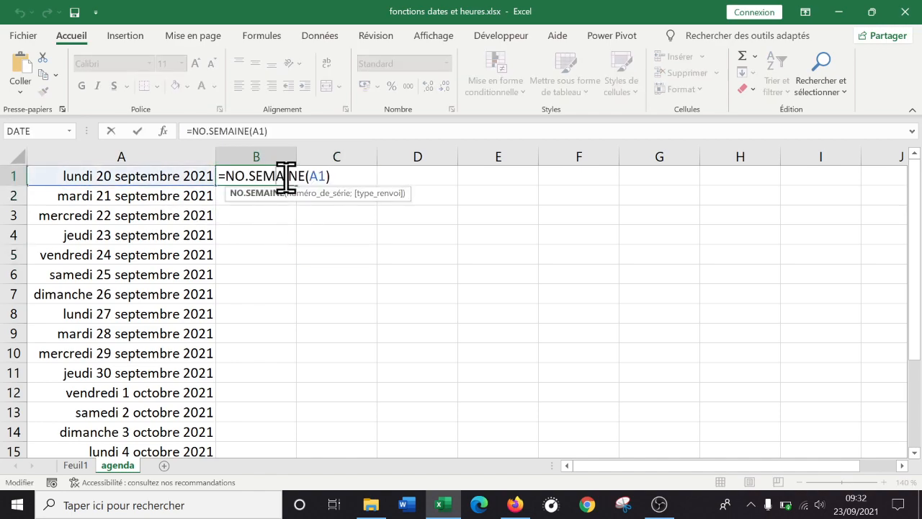
{"action": "key", "text": "BackSpace"}
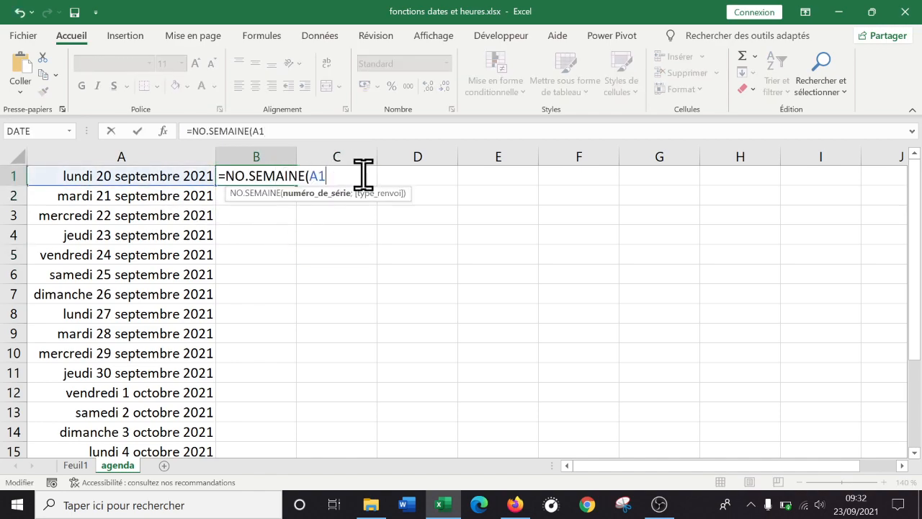
{"action": "type", "text": ";"}
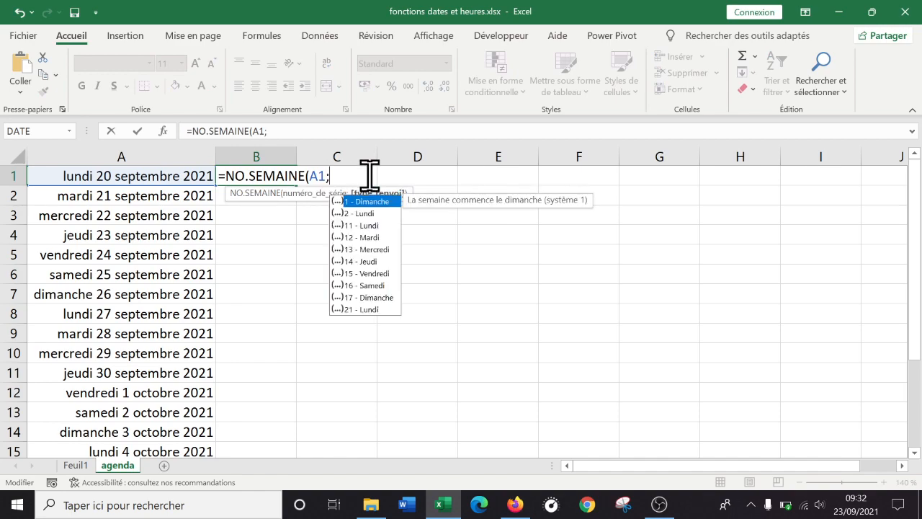
{"action": "double_click", "coordinate": [376, 312]}
{"action": "key", "text": "Return"}
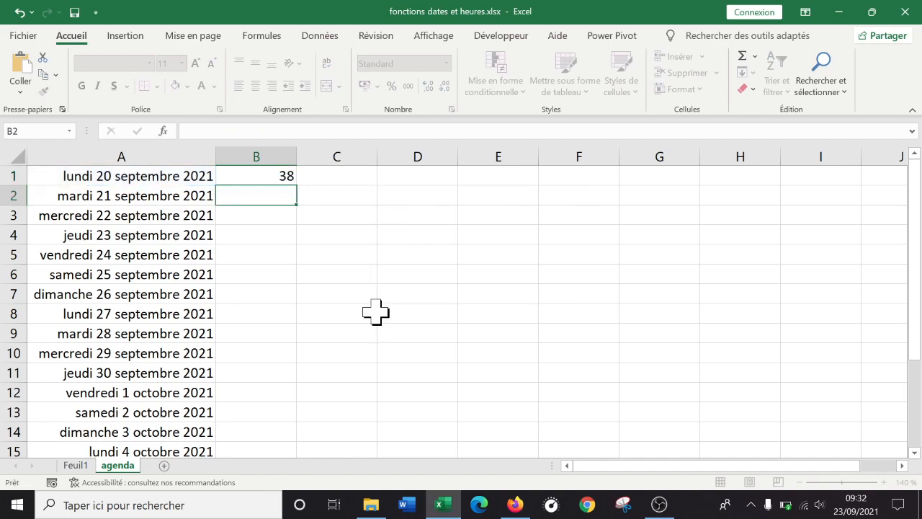
Copy the NO.SEMAINE formula from B1 down column B to row 19, alongside all the dates
{"action": "left_click", "coordinate": [382, 300]}
{"action": "left_click", "coordinate": [285, 182]}
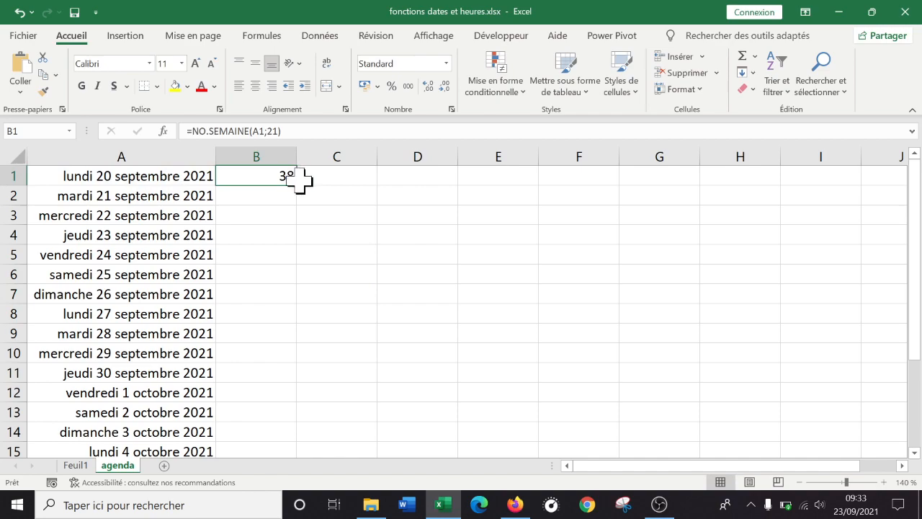
{"action": "double_click", "coordinate": [296, 185]}
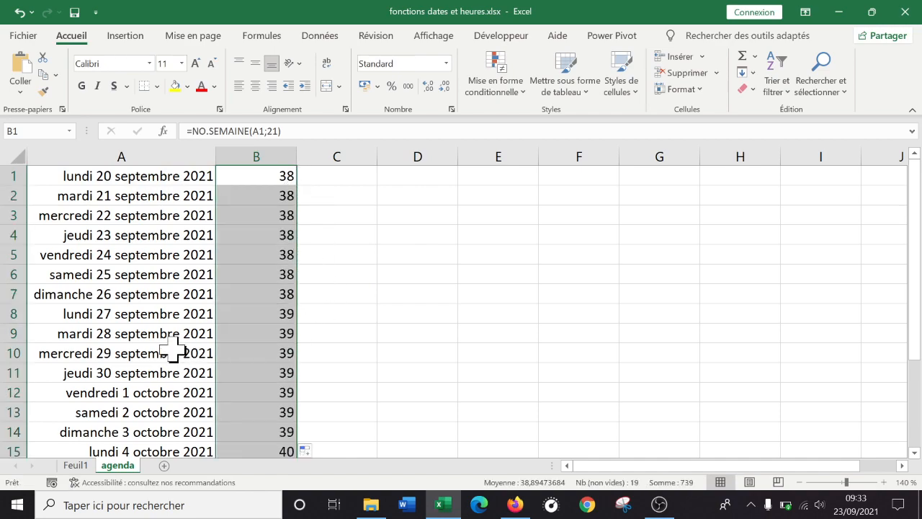
Check the week numbers at the Mondays in rows 8 and 15 and through the end of the list
{"action": "left_click", "coordinate": [5, 313]}
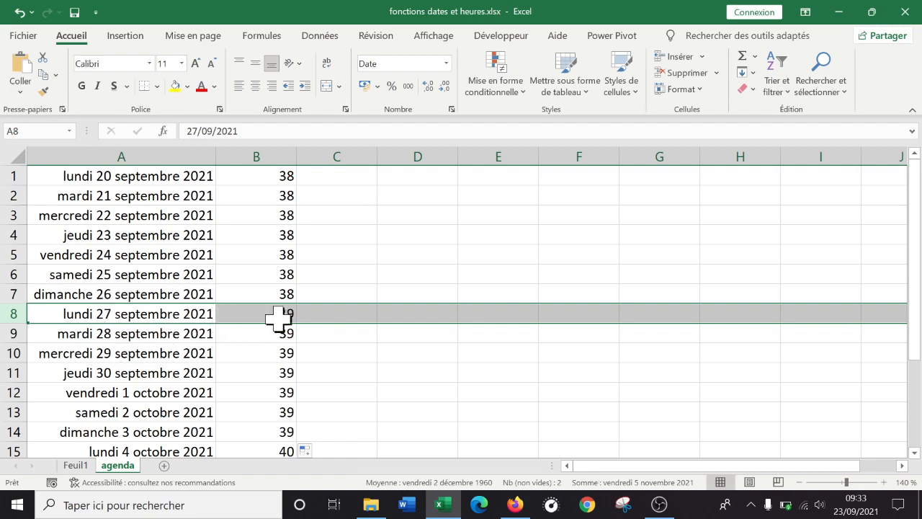
{"action": "left_click", "coordinate": [16, 451]}
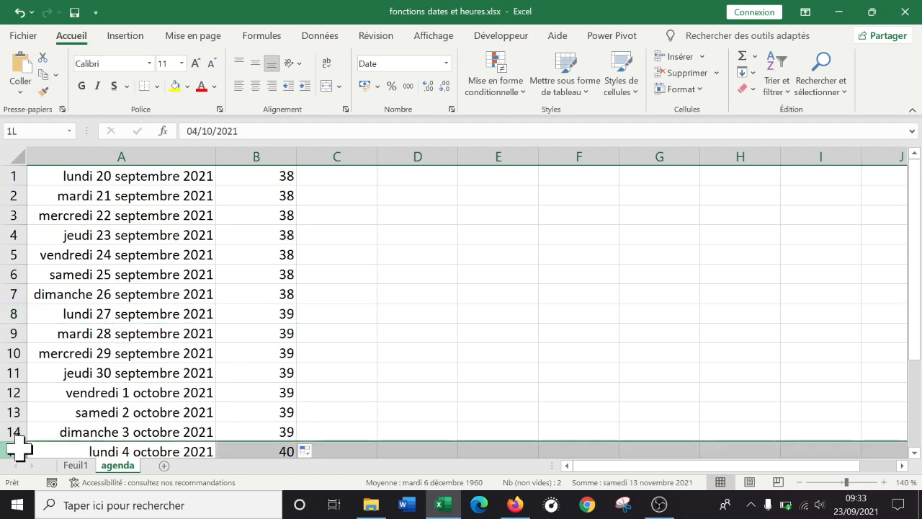
{"action": "scroll", "coordinate": [282, 366], "scroll_direction": "down", "scroll_amount": 3}
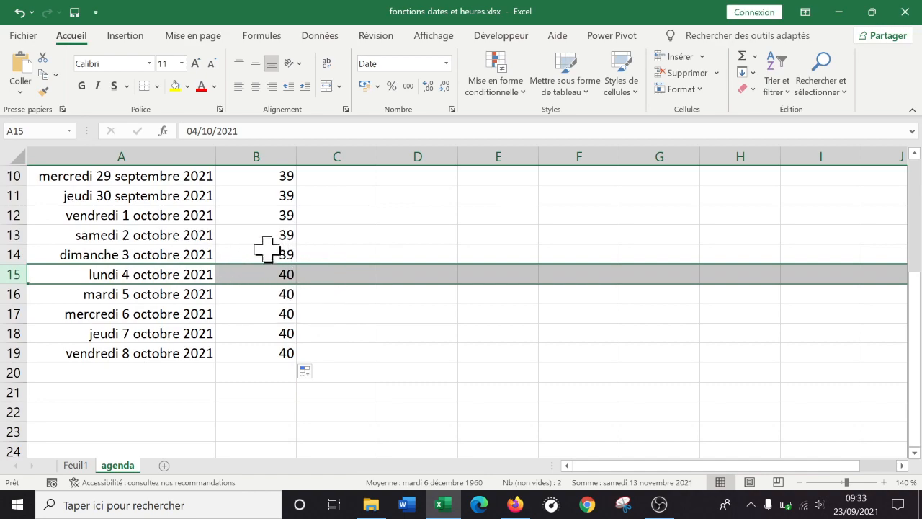
{"action": "scroll", "coordinate": [274, 249], "scroll_direction": "up", "scroll_amount": 3}
Remove the return type from the B1 formula, compare the Monday options 2 and 21, and choose 21 - Lundi again
{"action": "left_click", "coordinate": [282, 179]}
{"action": "double_click", "coordinate": [288, 177]}
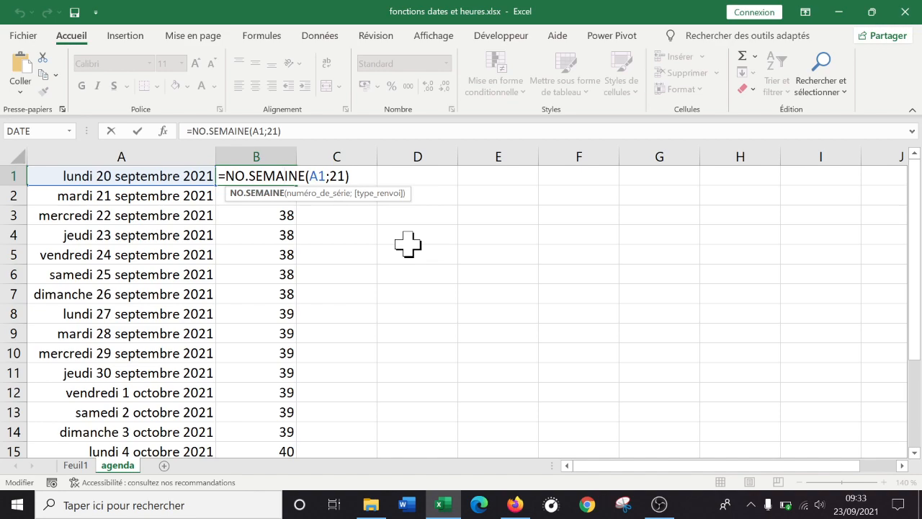
{"action": "key", "text": "BackSpace"}
{"action": "key", "text": "BackSpace"}
{"action": "key", "text": "BackSpace"}
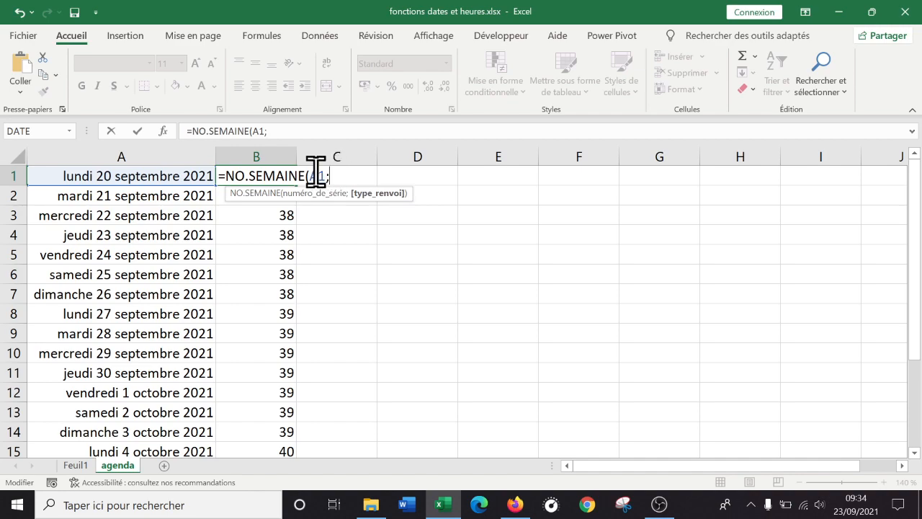
{"action": "key", "text": "BackSpace"}
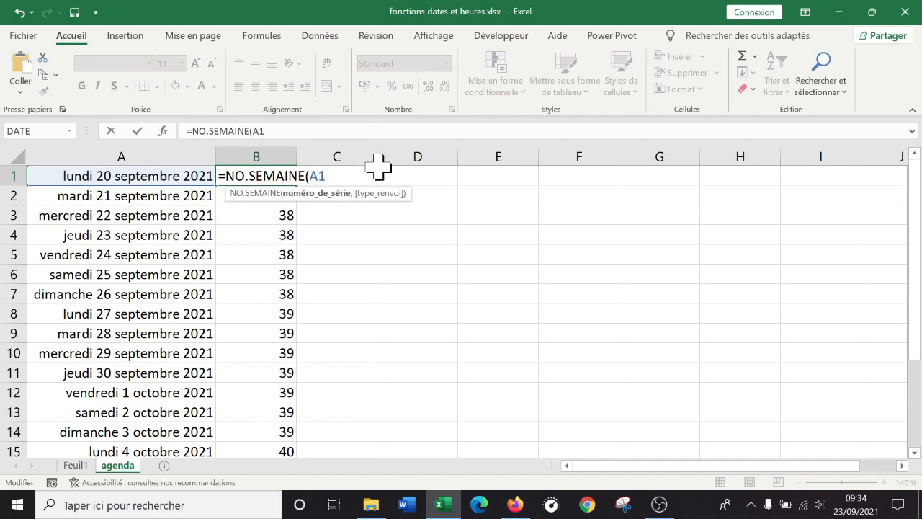
{"action": "type", "text": ";"}
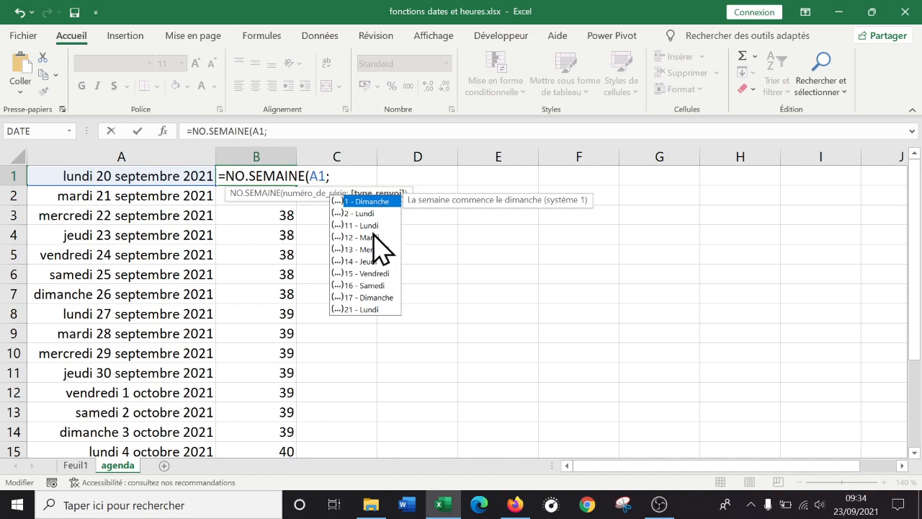
{"action": "left_click", "coordinate": [366, 309]}
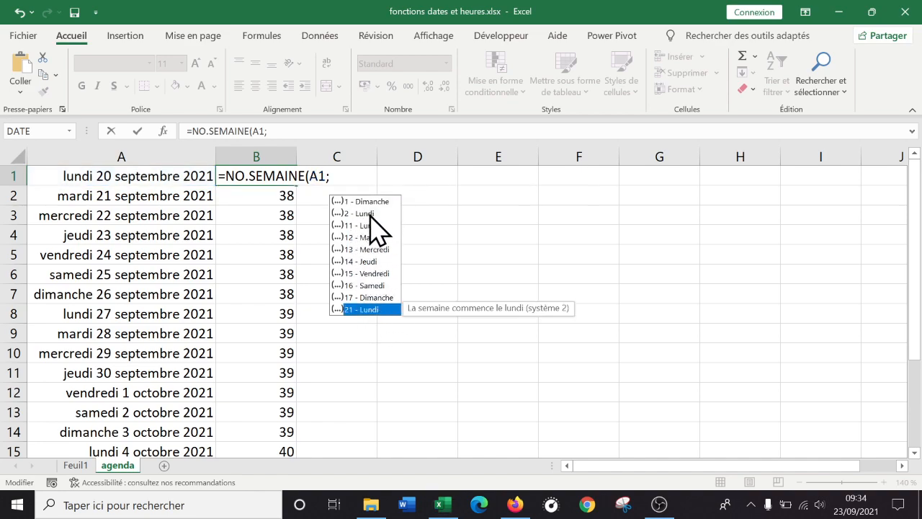
{"action": "left_click", "coordinate": [370, 214]}
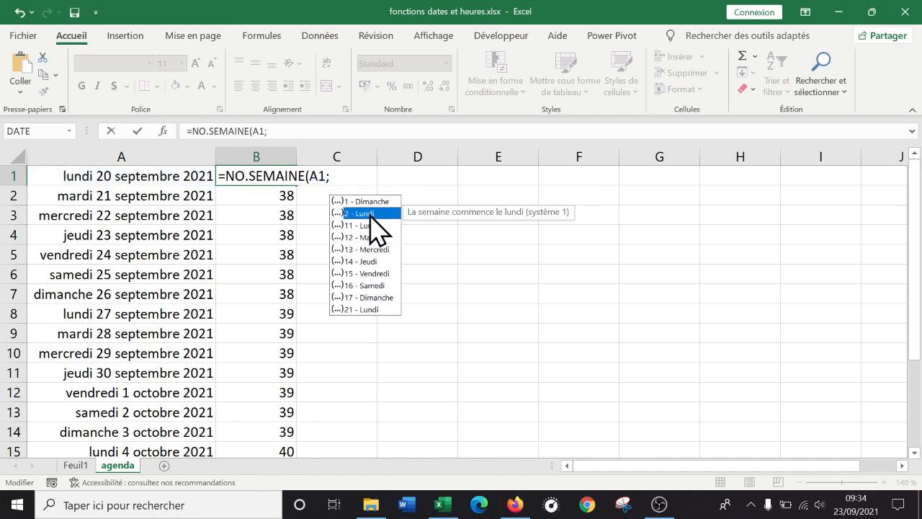
{"action": "left_click", "coordinate": [373, 309]}
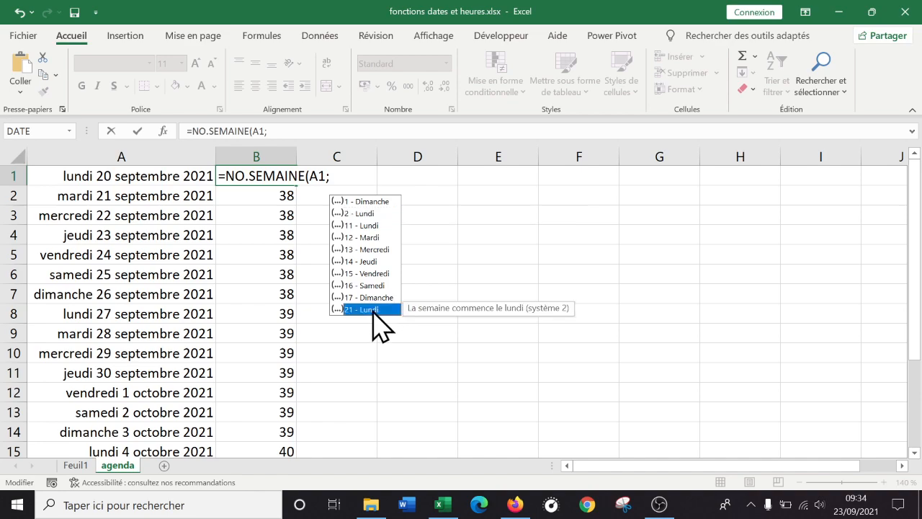
{"action": "double_click", "coordinate": [373, 310]}
{"action": "type", "text": ")"}
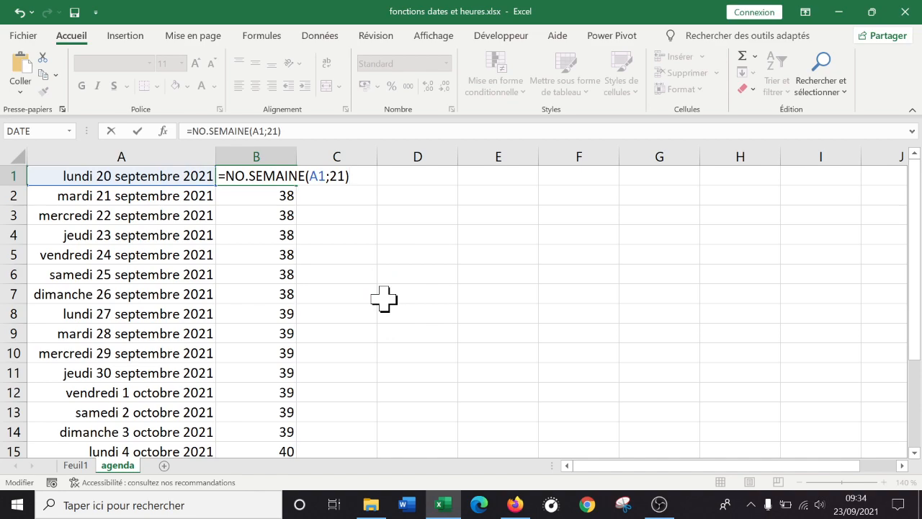
{"action": "key", "text": "Return"}
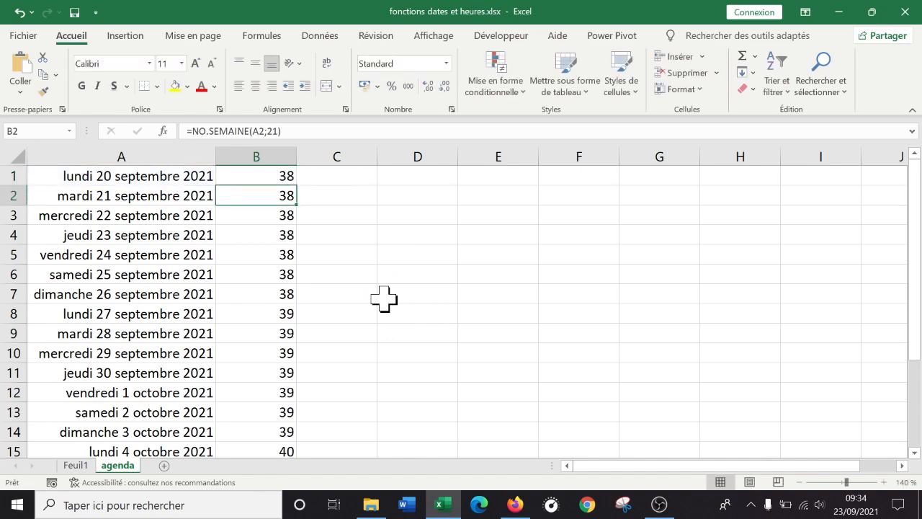
Inspect the arguments of the NO.SEMAINE formula in B1 without editing them
{"action": "double_click", "coordinate": [285, 175]}
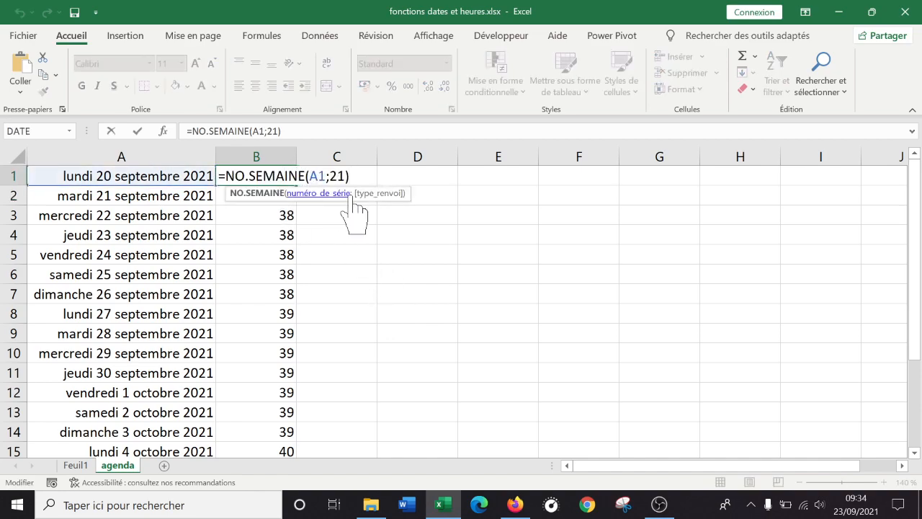
{"action": "key", "text": "Return"}
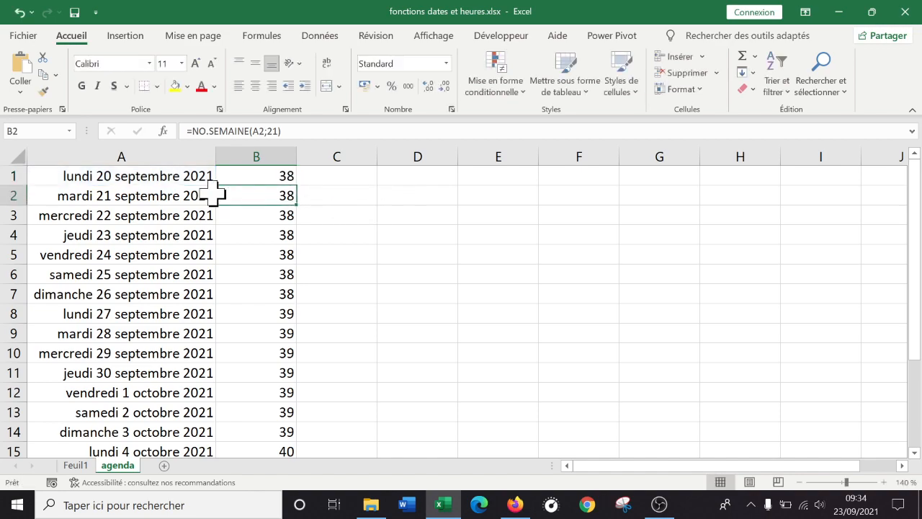
{"action": "double_click", "coordinate": [278, 175]}
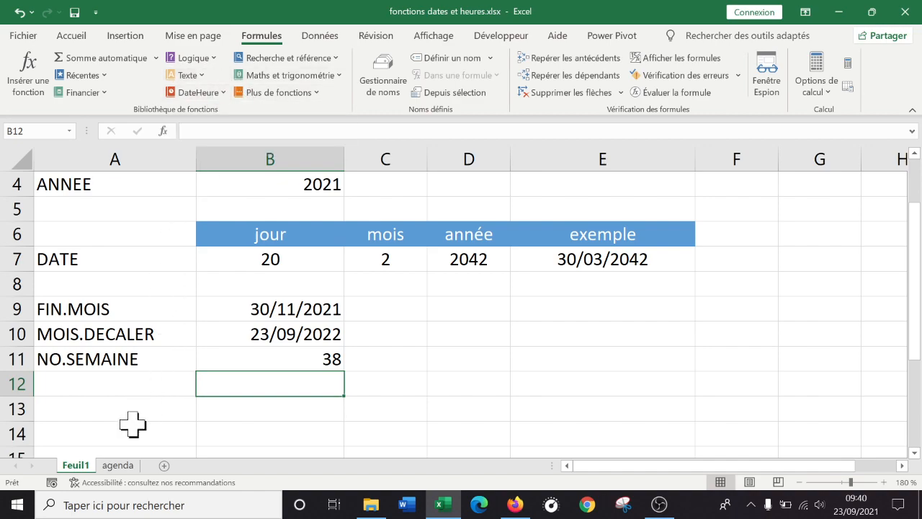
Enter the label DATEDIF in A13 of Feuil1
{"action": "left_click", "coordinate": [110, 404]}
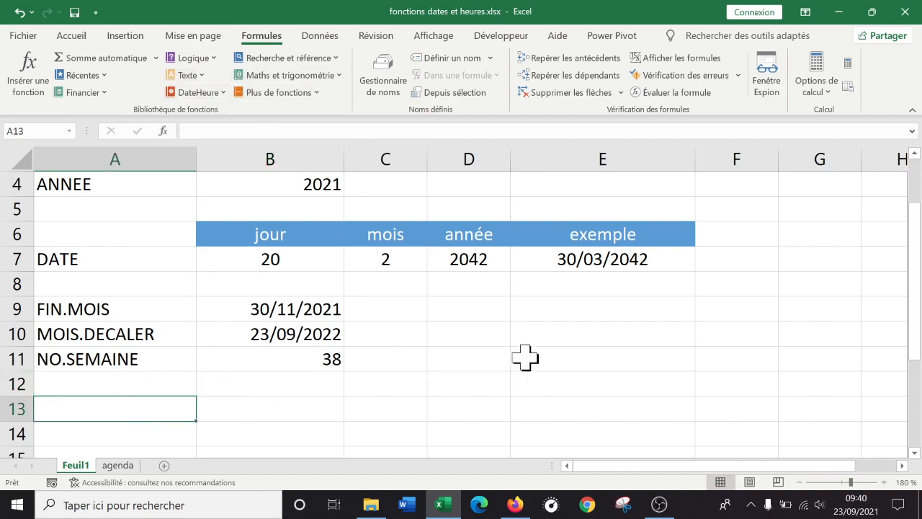
{"action": "type", "text": "DA"}
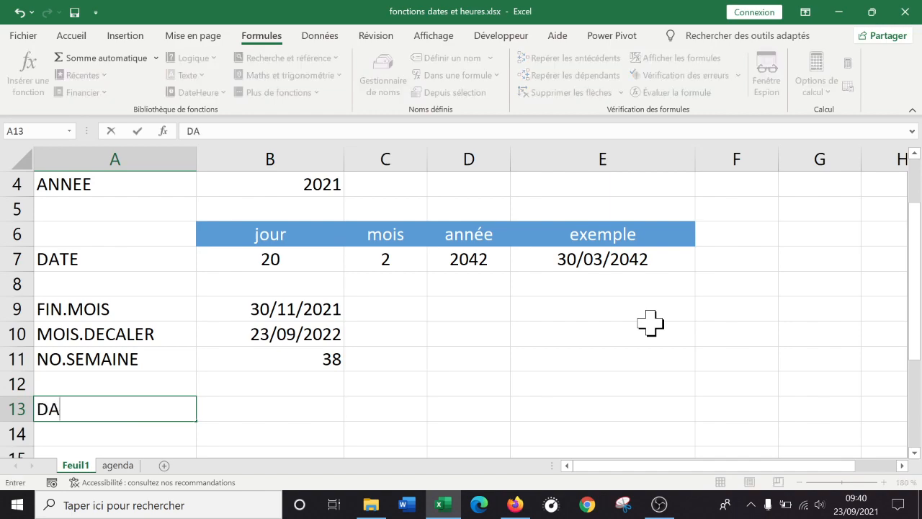
{"action": "type", "text": "TEDIF"}
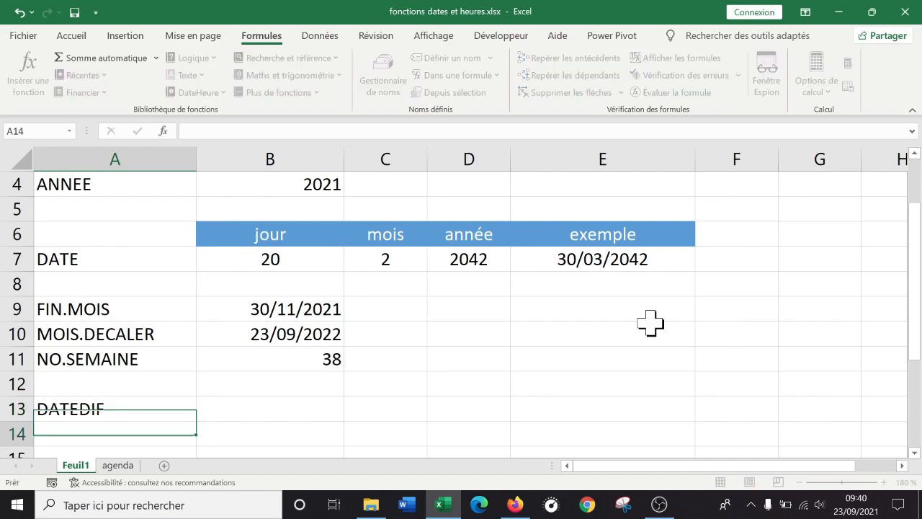
{"action": "key", "text": "Return"}
Check whether DATEDIF is offered among the function suggestions in B13, and clear the entry
{"action": "key", "text": "Up"}
{"action": "key", "text": "Right"}
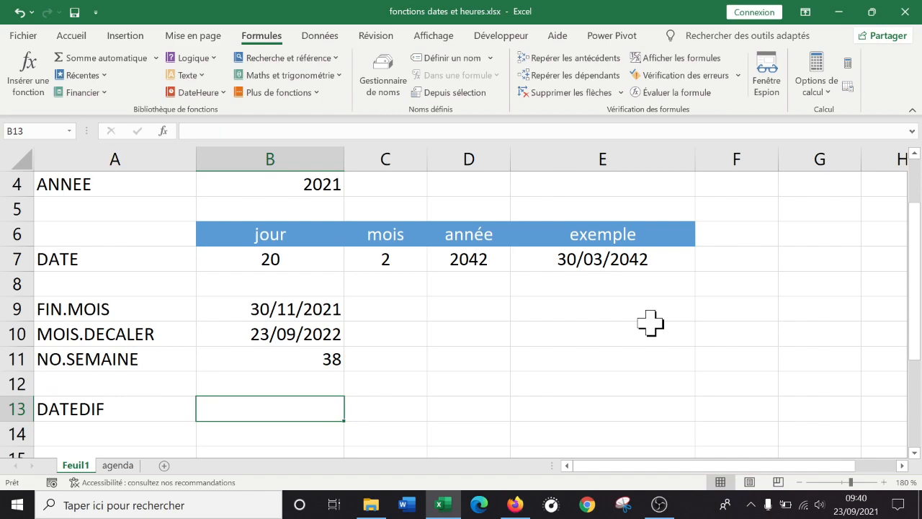
{"action": "type", "text": "=da"}
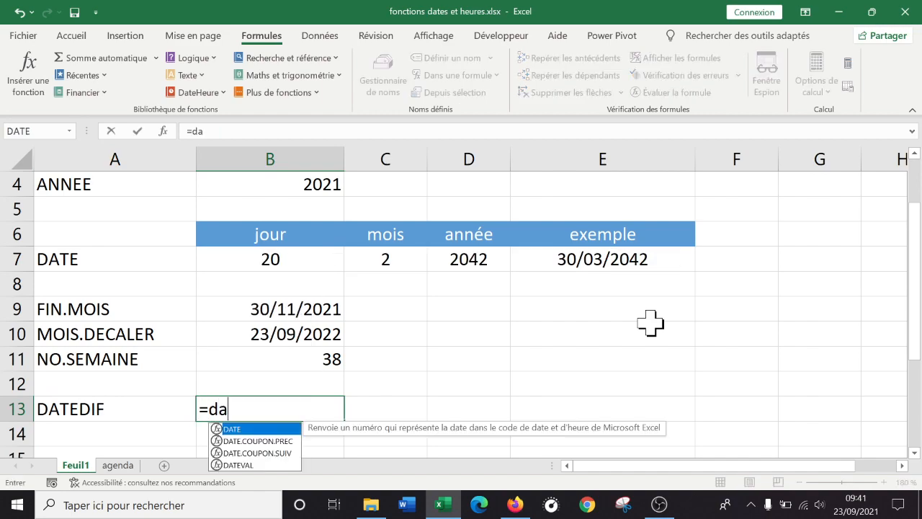
{"action": "type", "text": "tedif"}
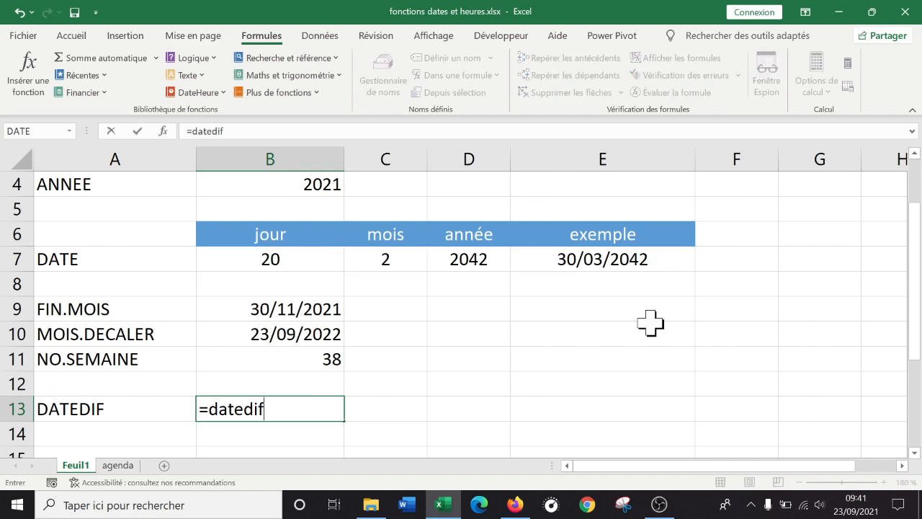
{"action": "key", "text": "BackSpace"}
{"action": "key", "text": "BackSpace"}
{"action": "key", "text": "BackSpace"}
{"action": "key", "text": "BackSpace"}
{"action": "key", "text": "BackSpace"}
{"action": "key", "text": "BackSpace"}
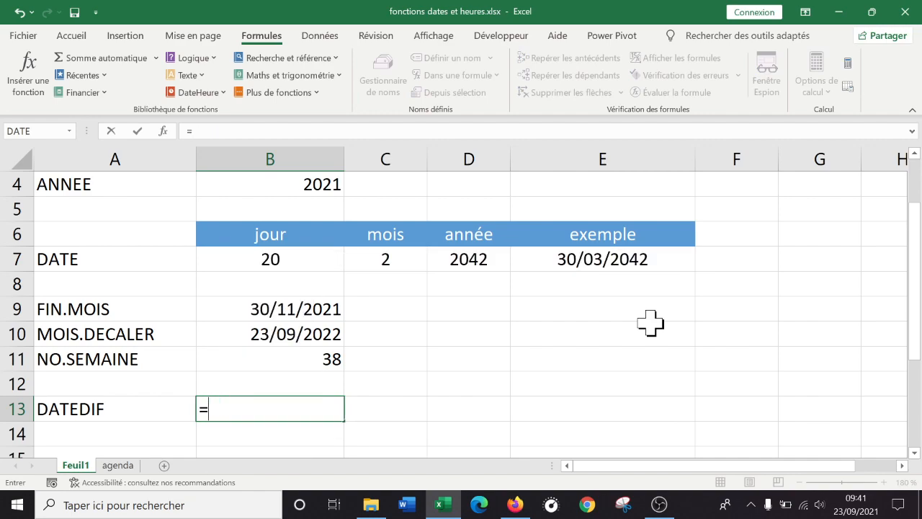
{"action": "type", "text": "date"}
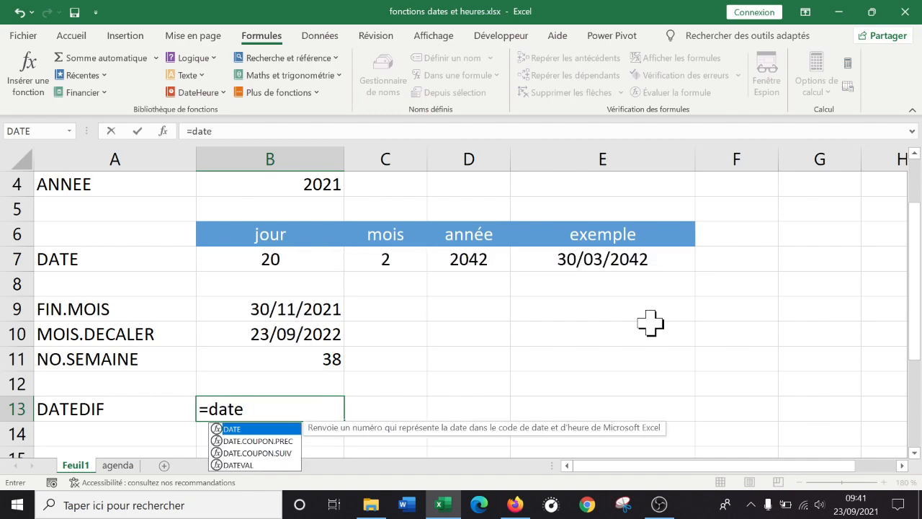
{"action": "type", "text": "dif"}
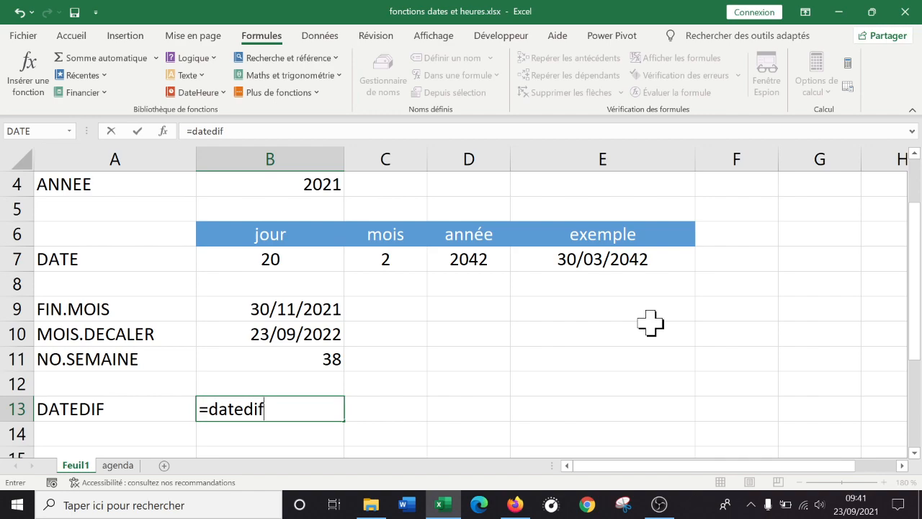
{"action": "type", "text": "i"}
{"action": "key", "text": "BackSpace"}
{"action": "key", "text": "BackSpace"}
{"action": "key", "text": "BackSpace"}
{"action": "key", "text": "BackSpace"}
{"action": "key", "text": "BackSpace"}
{"action": "key", "text": "BackSpace"}
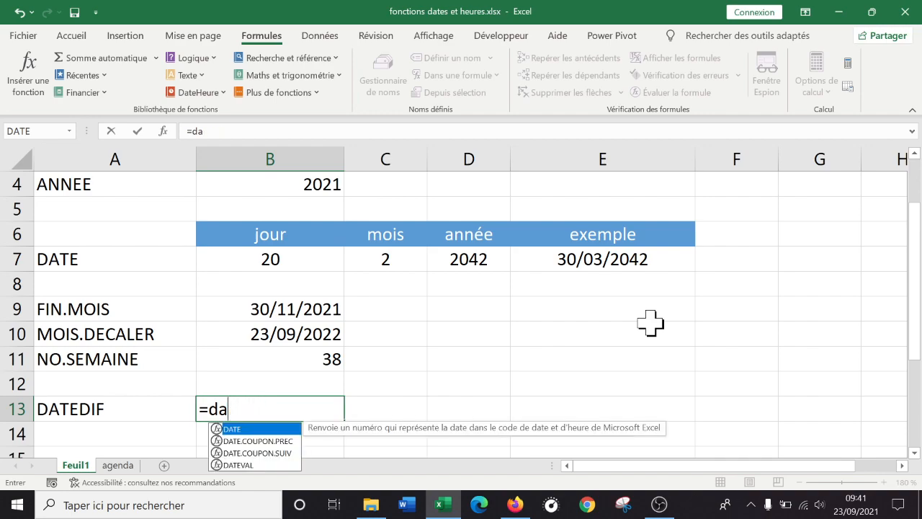
{"action": "key", "text": "BackSpace"}
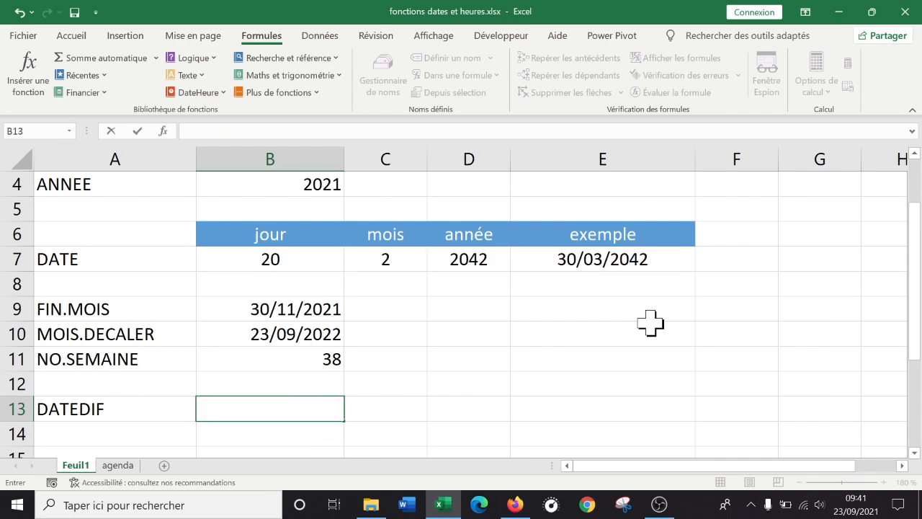
{"action": "key", "text": "Return"}
Enter the date 02/05/2025 in B13 beside the DATEDIF label
{"action": "key", "text": "Left"}
{"action": "key", "text": "Right"}
{"action": "key", "text": "Left"}
{"action": "key", "text": "Up"}
{"action": "key", "text": "Right"}
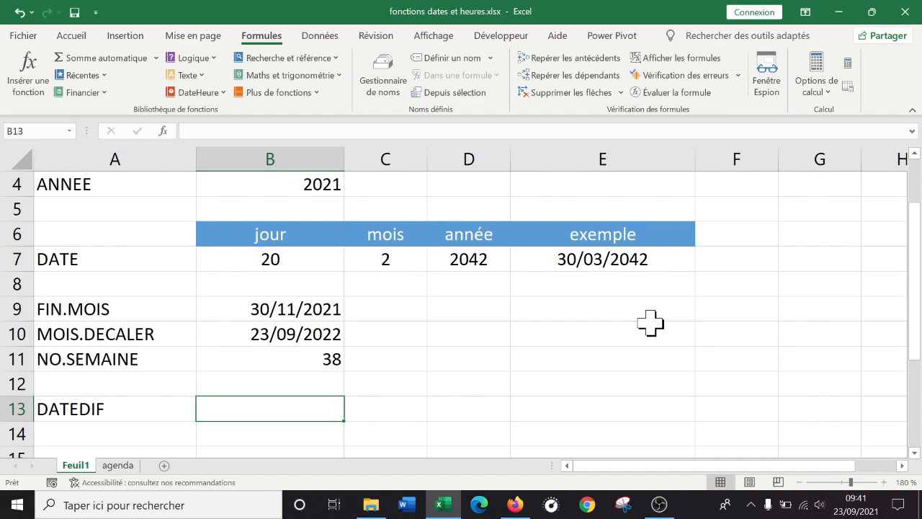
{"action": "key", "text": "Right"}
{"action": "key", "text": "Left"}
{"action": "type", "text": "01"}
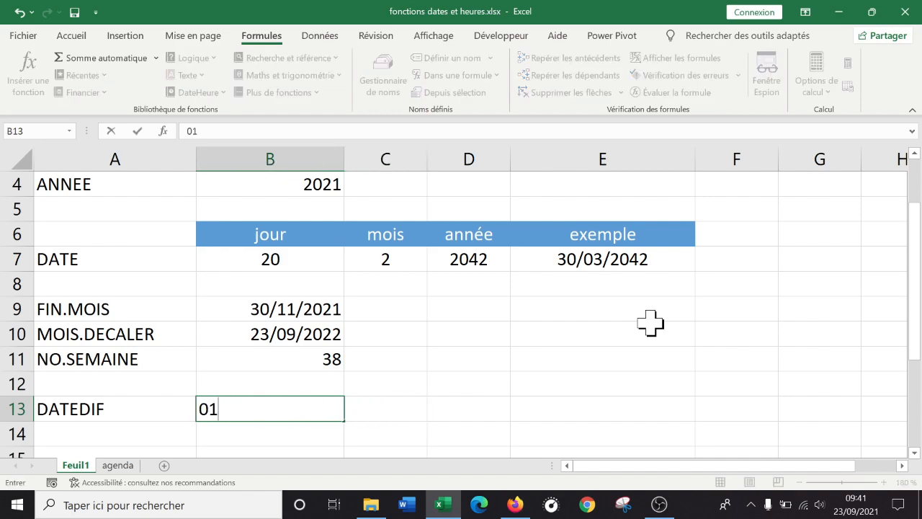
{"action": "key", "text": "BackSpace"}
{"action": "type", "text": "2/05/"}
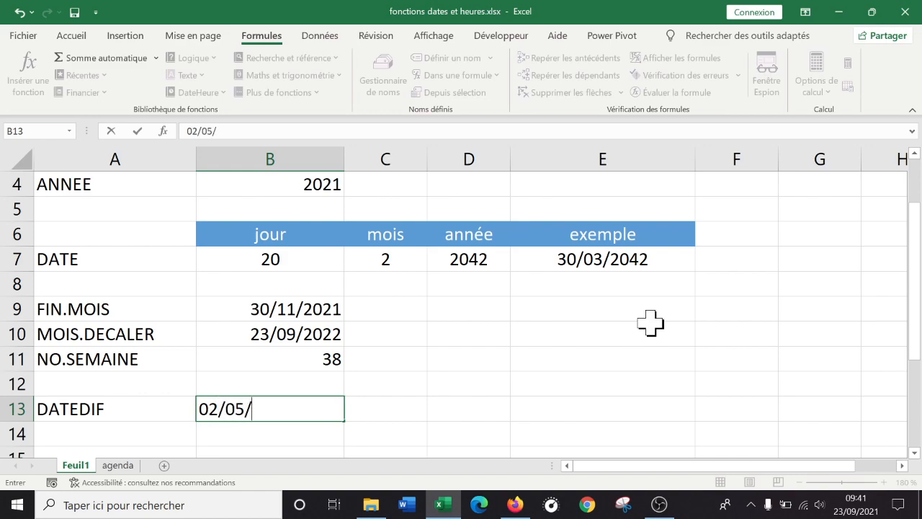
{"action": "type", "text": "2025"}
{"action": "key", "text": "Tab"}
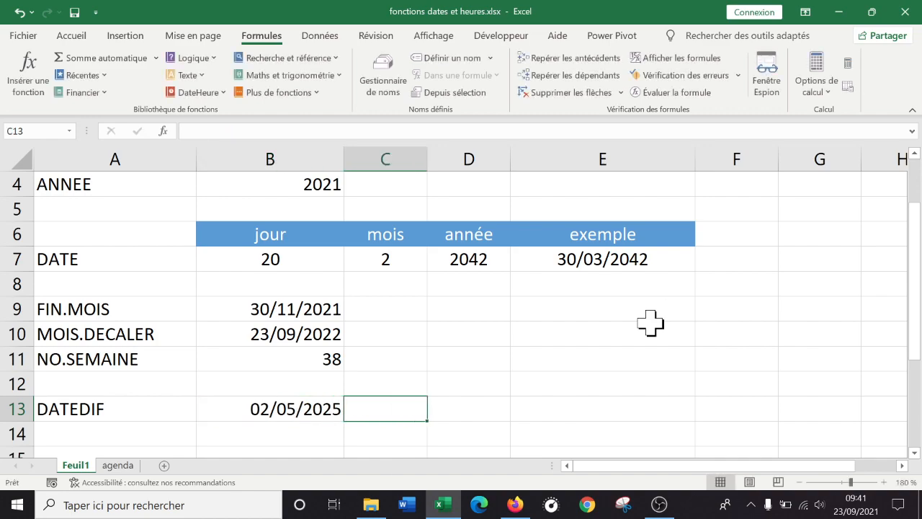
Enter the date 09/07/2049 in C13
{"action": "type", "text": "09"}
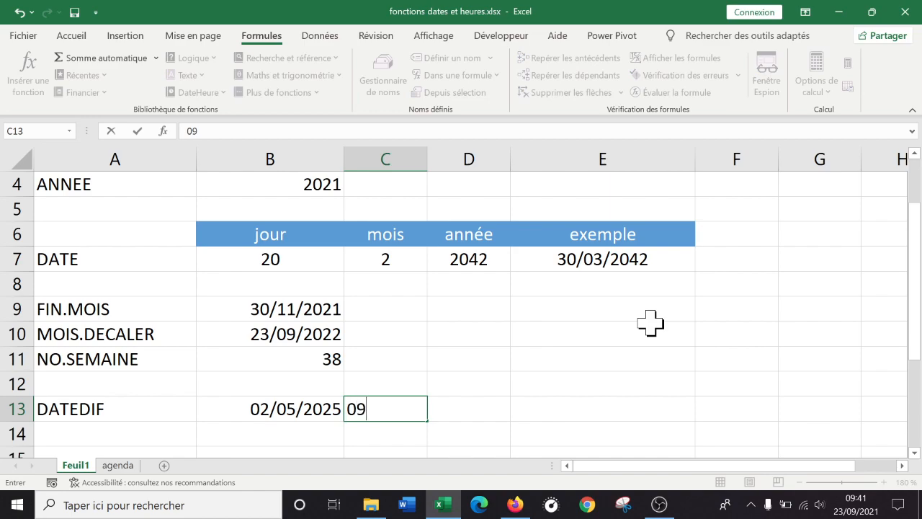
{"action": "type", "text": "/07:"}
{"action": "type", "text": "07/0"}
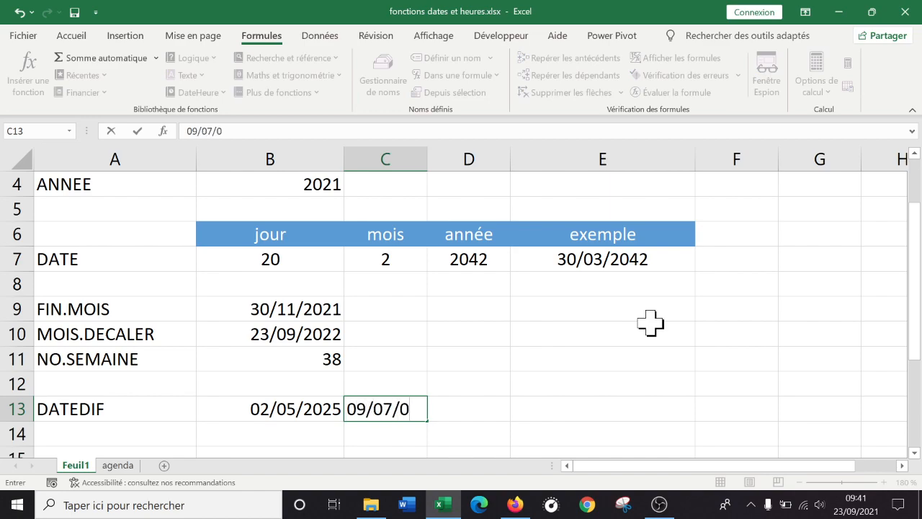
{"action": "key", "text": "BackSpace"}
{"action": "type", "text": "2049"}
{"action": "key", "text": "Return"}
{"action": "key", "text": "Right"}
{"action": "key", "text": "Up"}
{"action": "key", "text": "Right"}
{"action": "key", "text": "Left"}
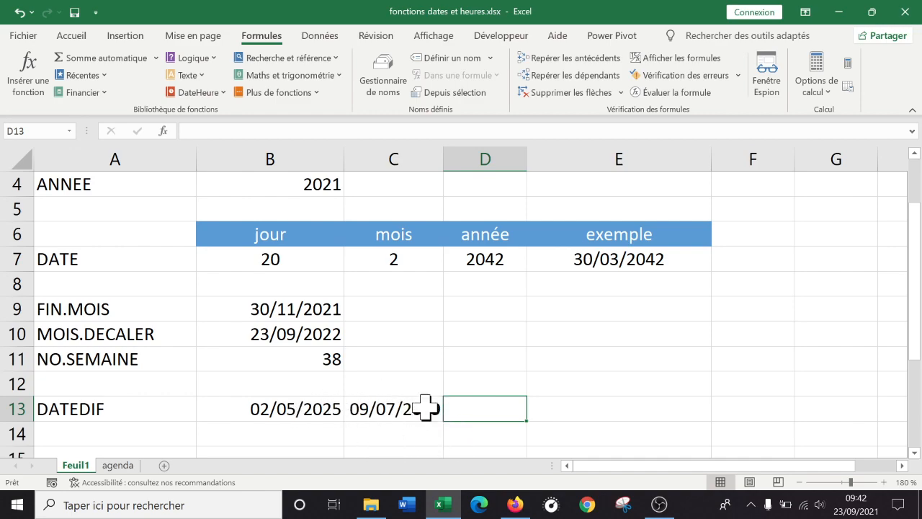
{"action": "left_click", "coordinate": [576, 412]}
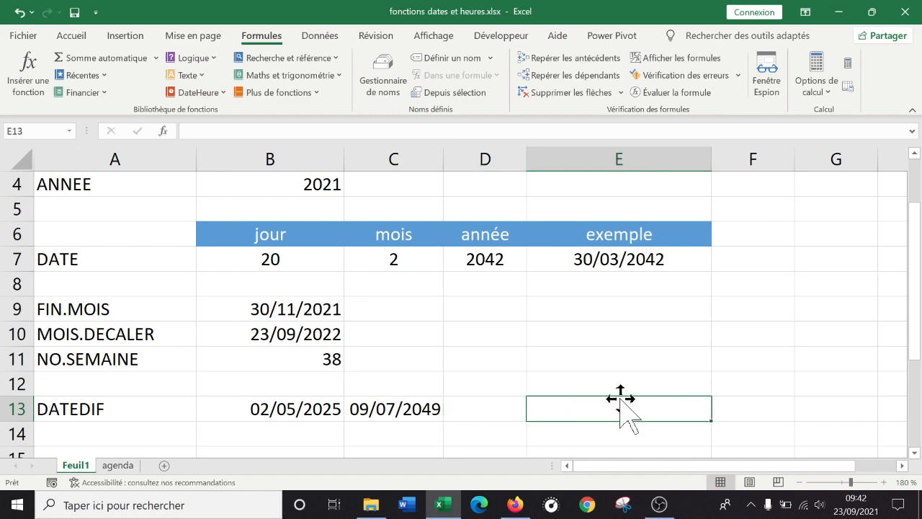
{"action": "type", "text": "="}
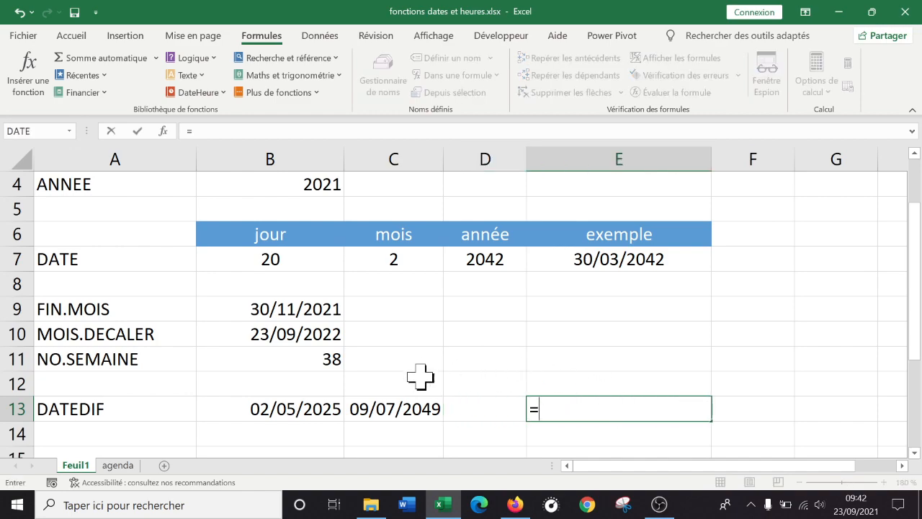
{"action": "left_click", "coordinate": [388, 410]}
{"action": "type", "text": "-"}
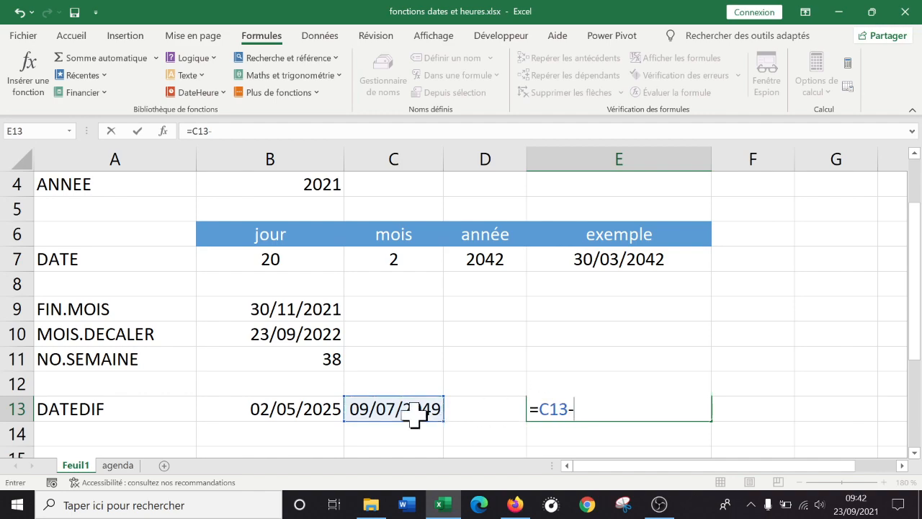
{"action": "left_click", "coordinate": [305, 409]}
{"action": "left_click", "coordinate": [541, 405]}
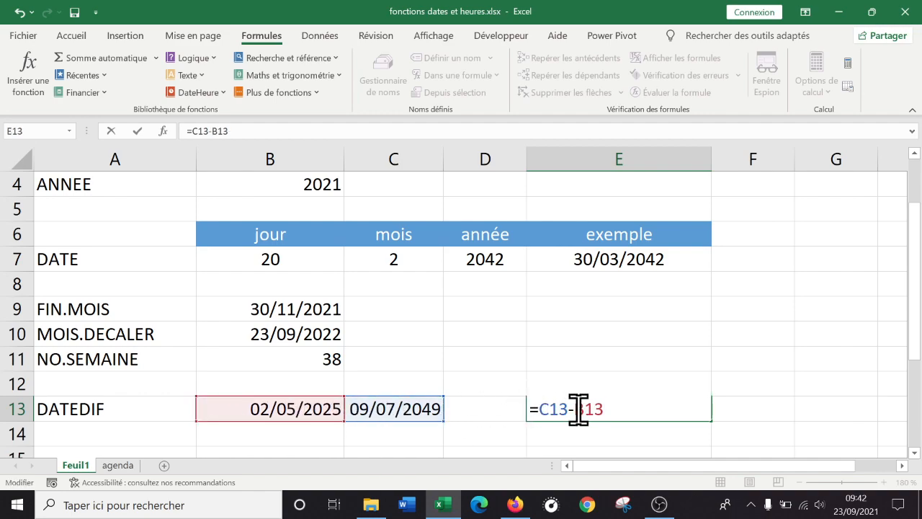
{"action": "type", "text": "("}
{"action": "key", "text": "Escape"}
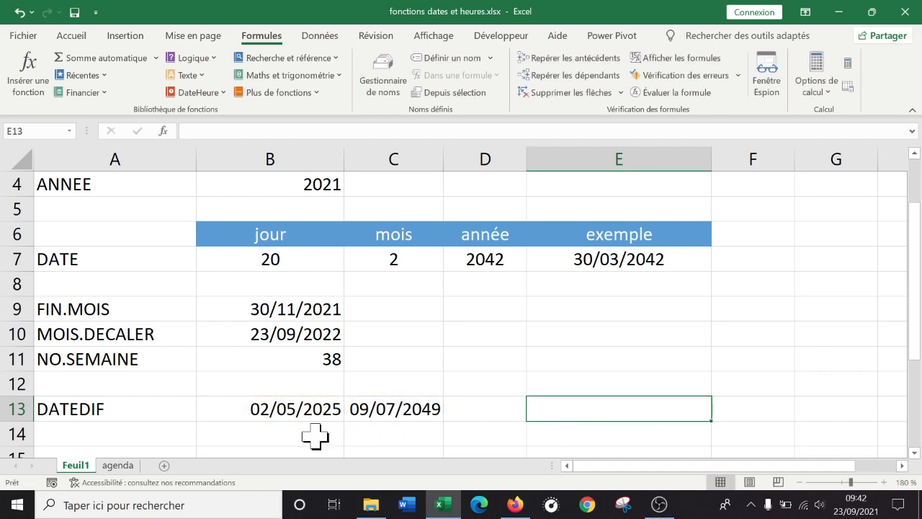
Replace the start date in B13 with 02/08/1980
{"action": "left_click", "coordinate": [304, 407]}
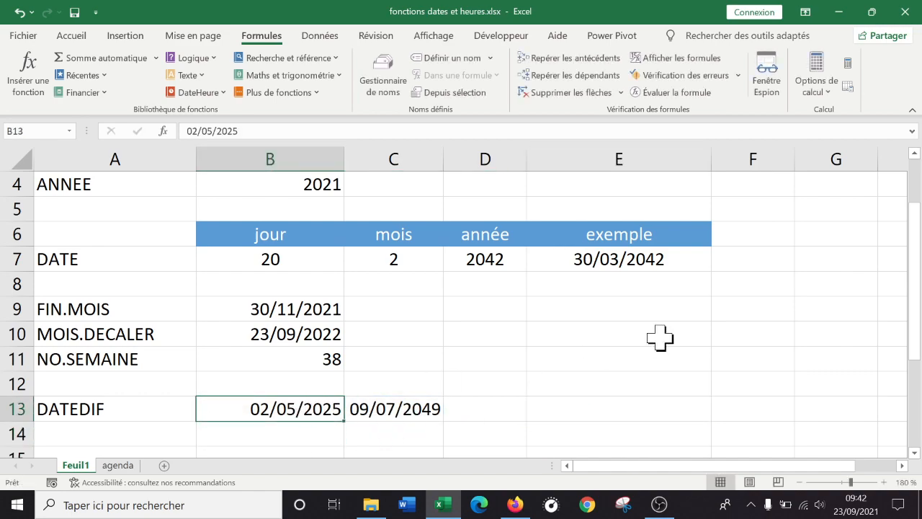
{"action": "type", "text": "0"}
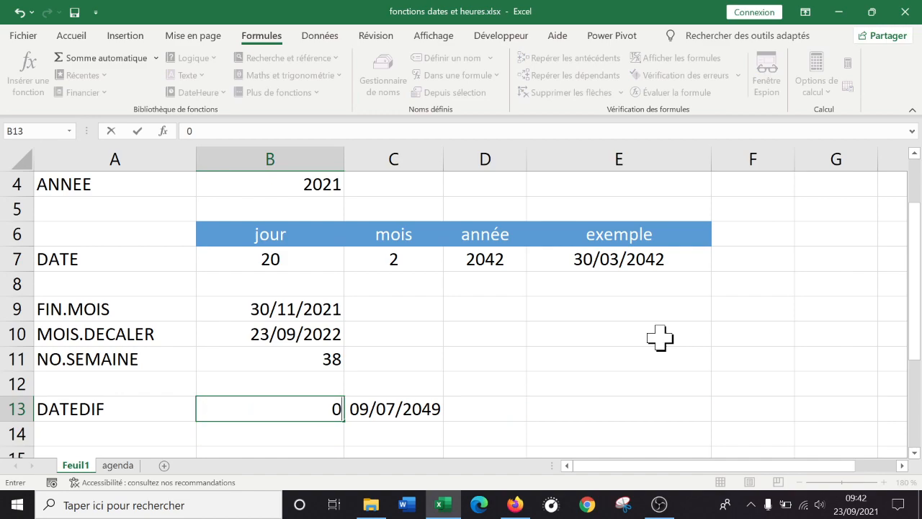
{"action": "type", "text": "2/08"}
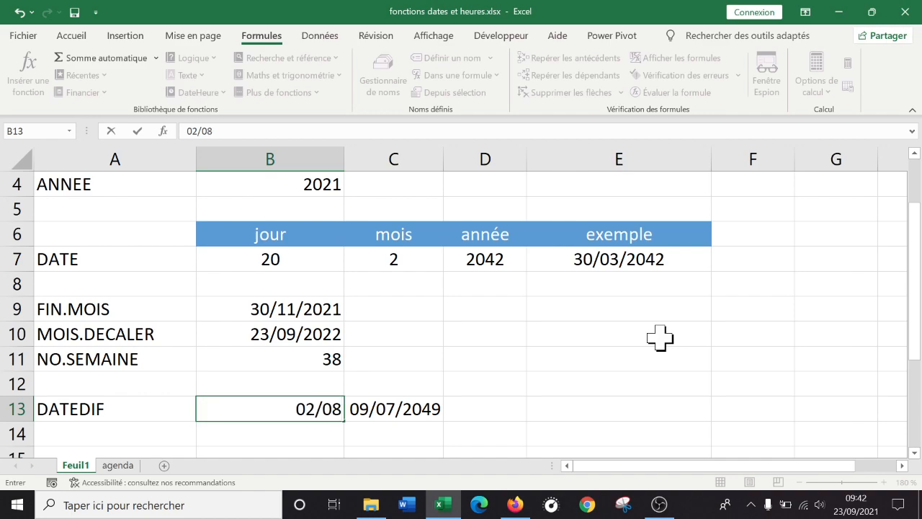
{"action": "type", "text": "/19"}
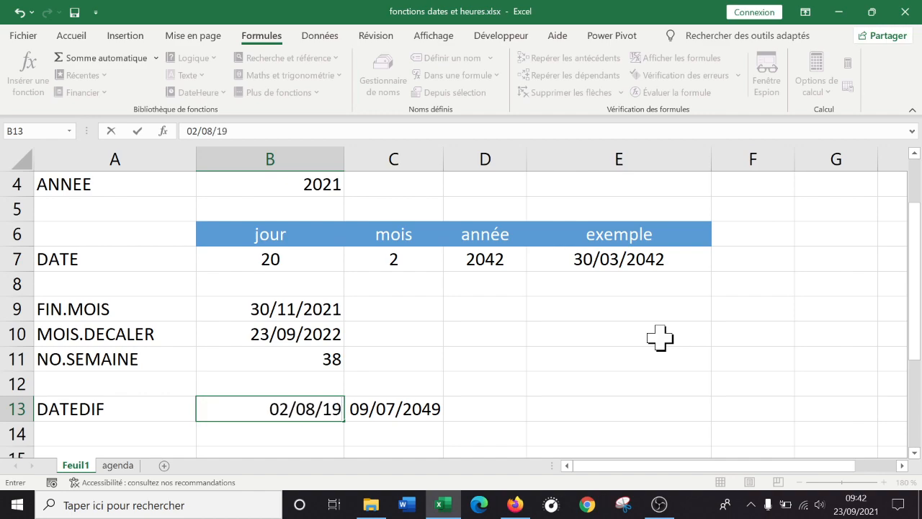
{"action": "type", "text": "80"}
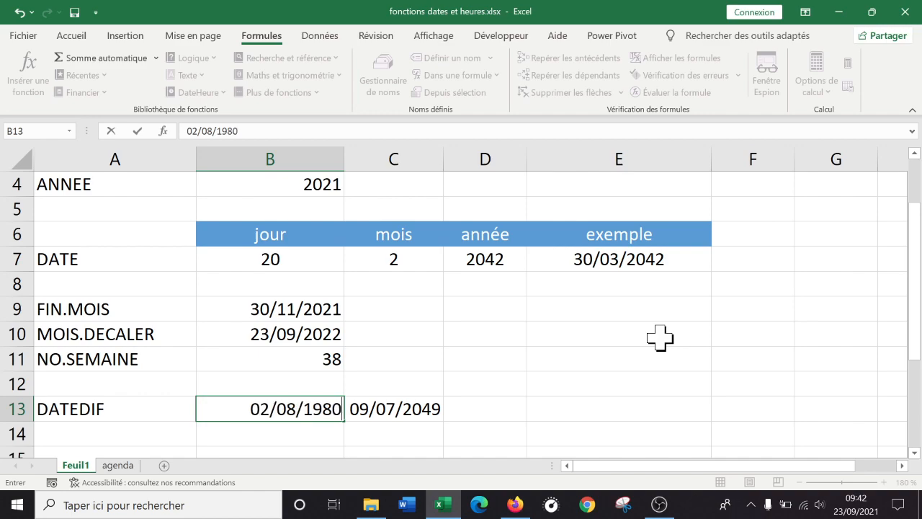
{"action": "key", "text": "Tab"}
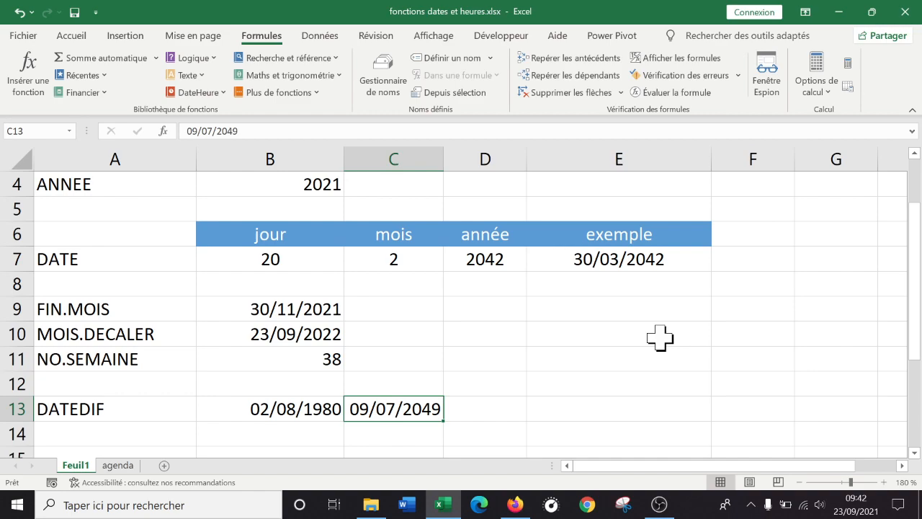
Replace the end date in C13 with 09/10/2020
{"action": "type", "text": "0"}
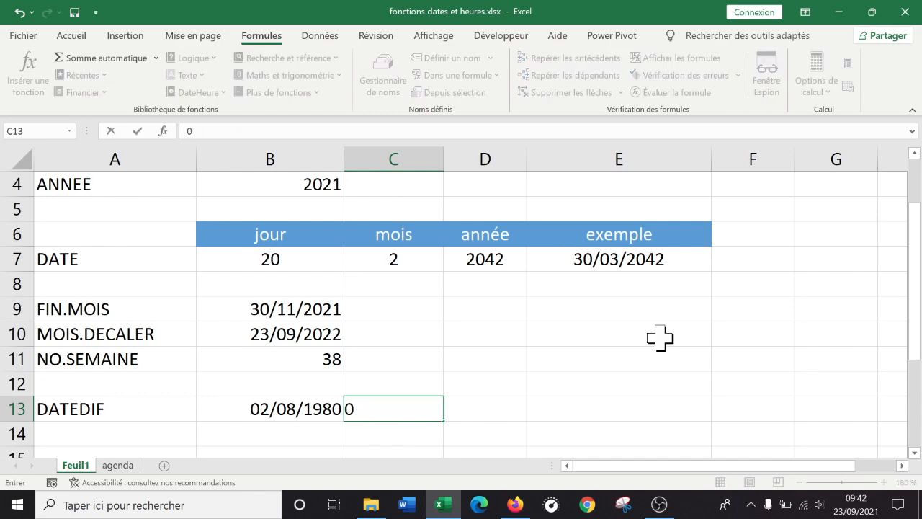
{"action": "type", "text": "2"}
{"action": "key", "text": "BackSpace"}
{"action": "type", "text": "9/10/20"}
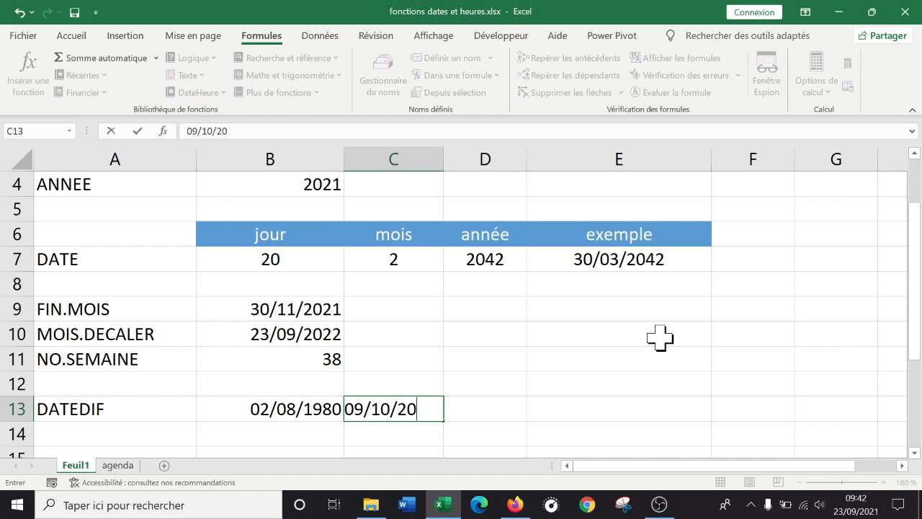
{"action": "type", "text": "20"}
{"action": "key", "text": "ctrl+Return"}
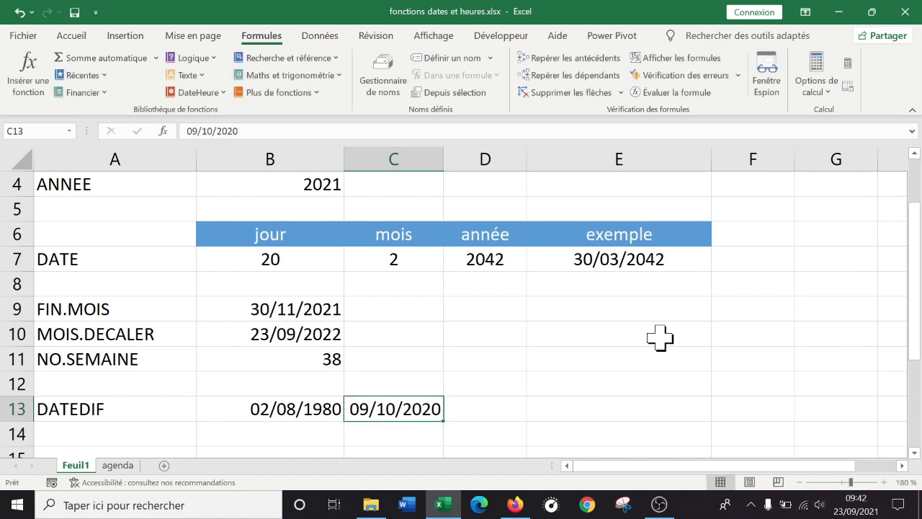
Calculate the difference between the two dates in E13 with the formula =C13-B13
{"action": "key", "text": "Right"}
{"action": "key", "text": "Right"}
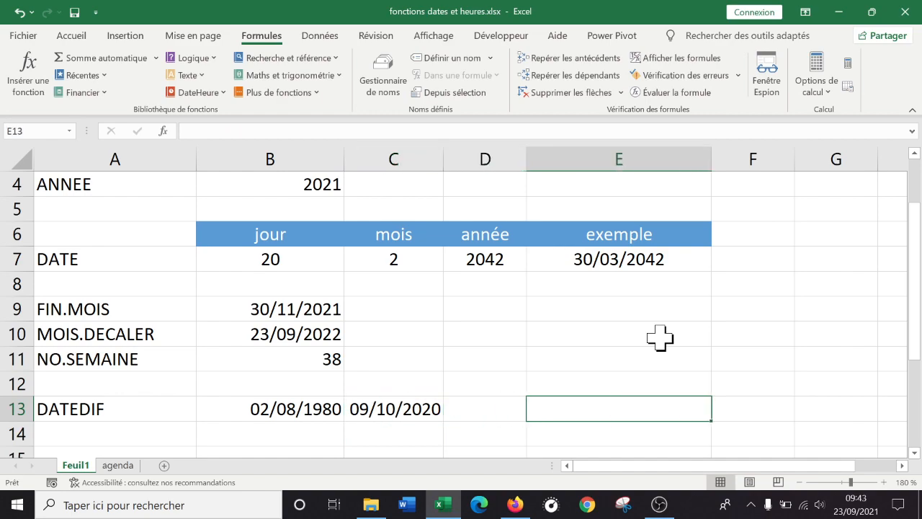
{"action": "type", "text": "="}
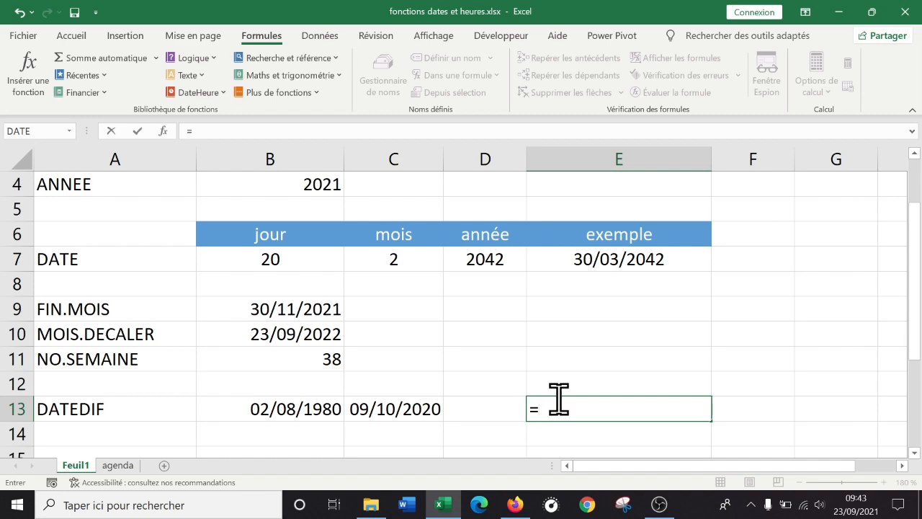
{"action": "left_click", "coordinate": [406, 406]}
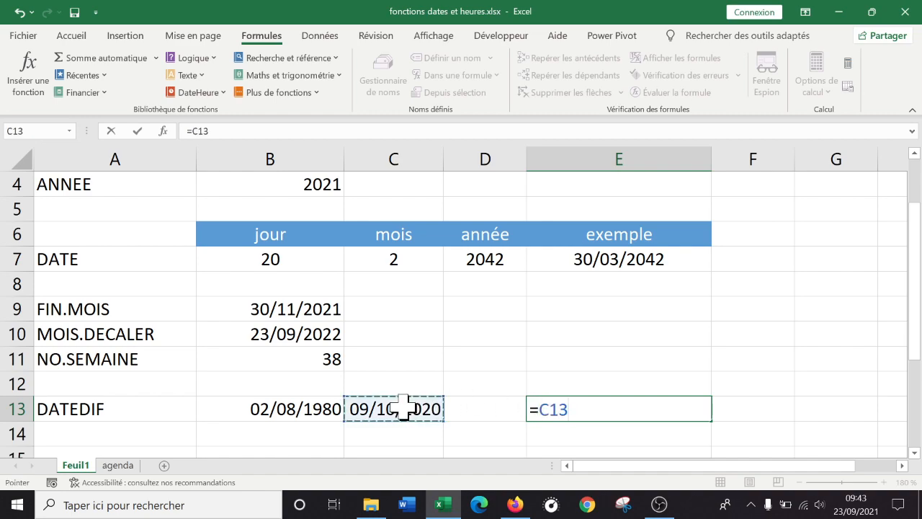
{"action": "type", "text": "-"}
{"action": "left_click", "coordinate": [299, 408]}
{"action": "key", "text": "Return"}
{"action": "left_click", "coordinate": [602, 406]}
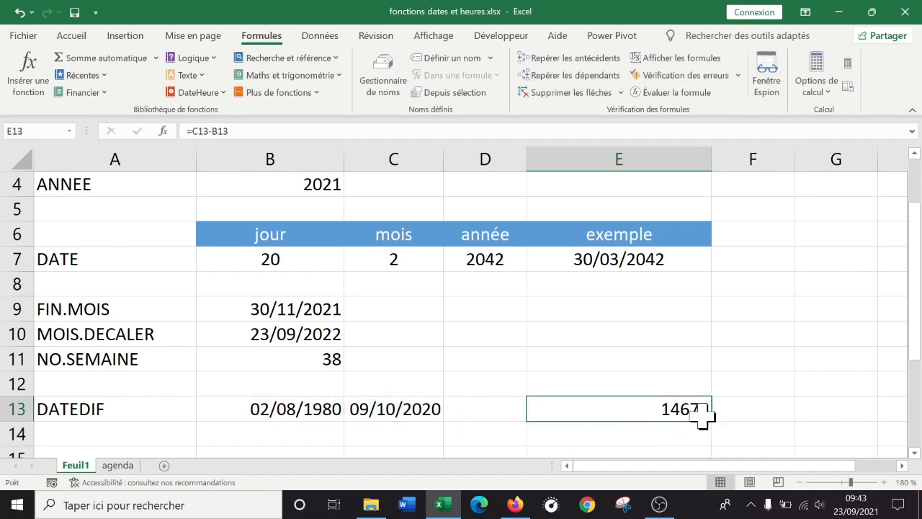
Convert the day difference in E13 to years with the formula =(C13-B13)/365,25
{"action": "double_click", "coordinate": [651, 409]}
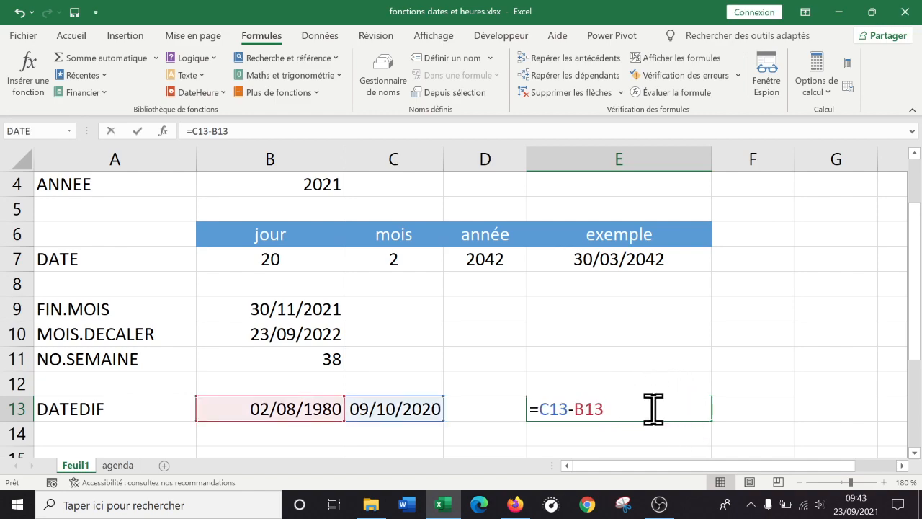
{"action": "left_click", "coordinate": [542, 405]}
{"action": "type", "text": "(C13-B13"}
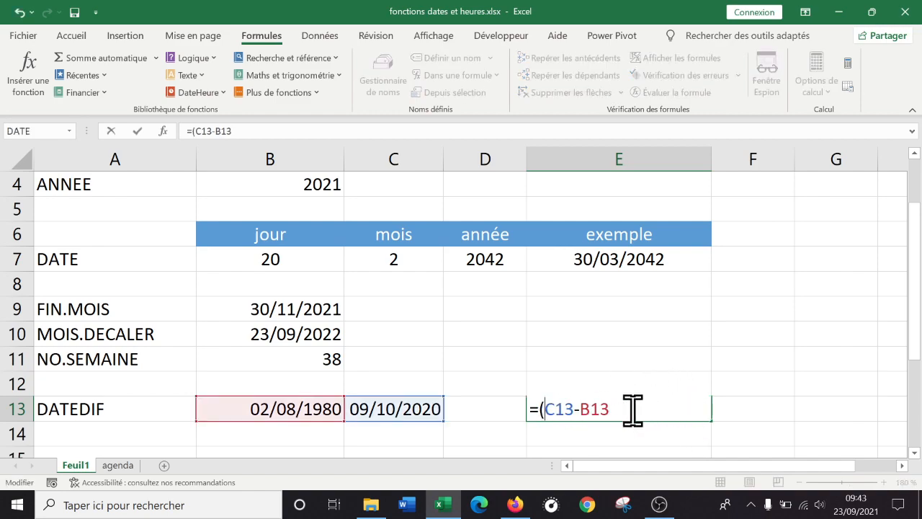
{"action": "type", "text": ")/365,25"}
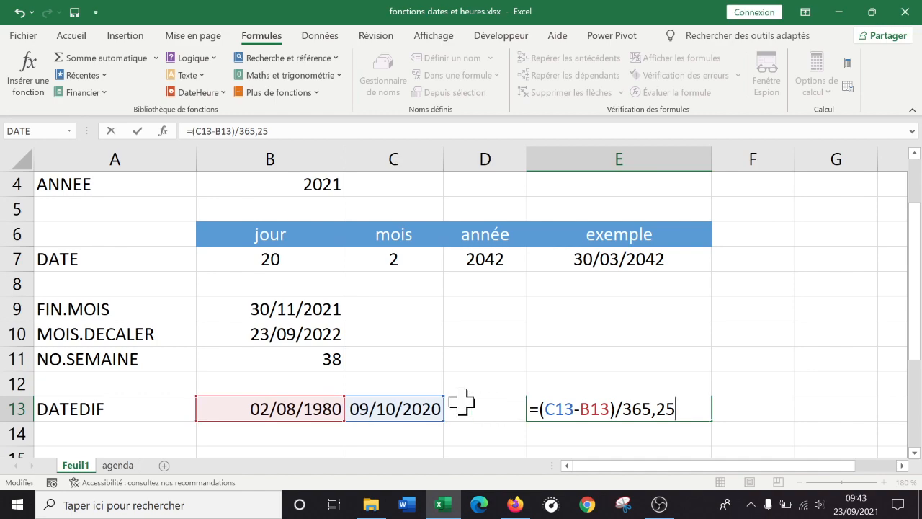
{"action": "key", "text": "ctrl+Return"}
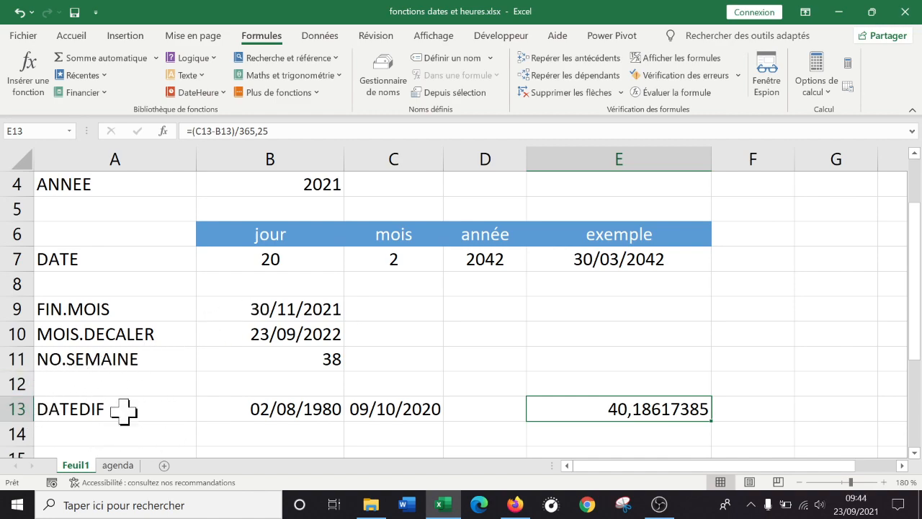
Calculate the full years between the two dates in E14 with =DATEDIF(B13;C13;"Y") and review its arguments
{"action": "left_click", "coordinate": [627, 432]}
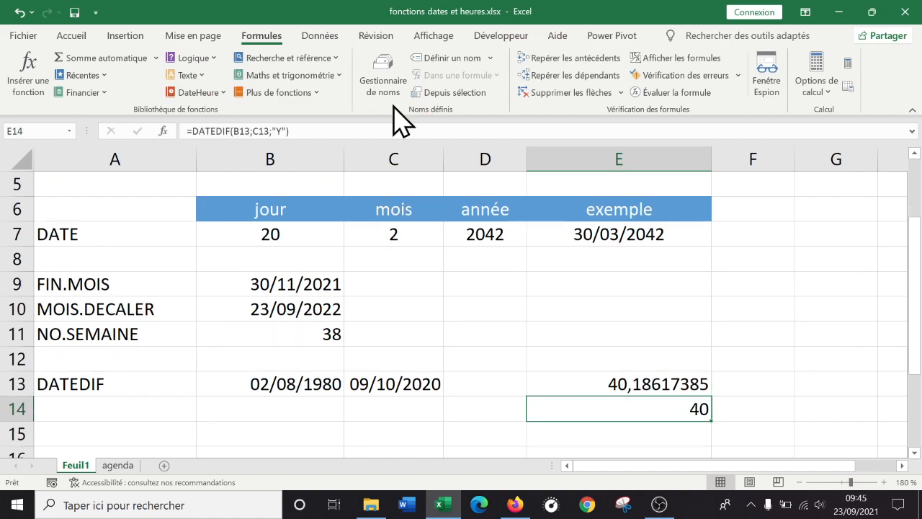
{"action": "double_click", "coordinate": [641, 410]}
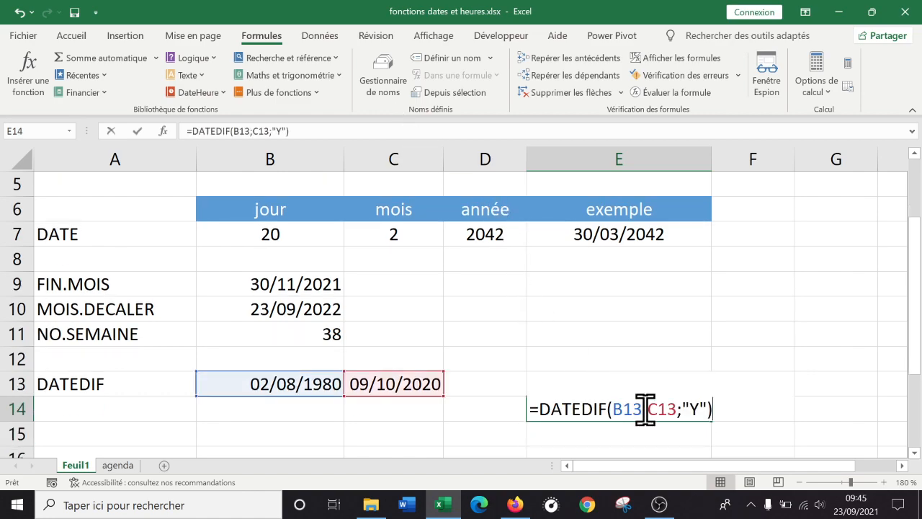
{"action": "left_click", "coordinate": [622, 410]}
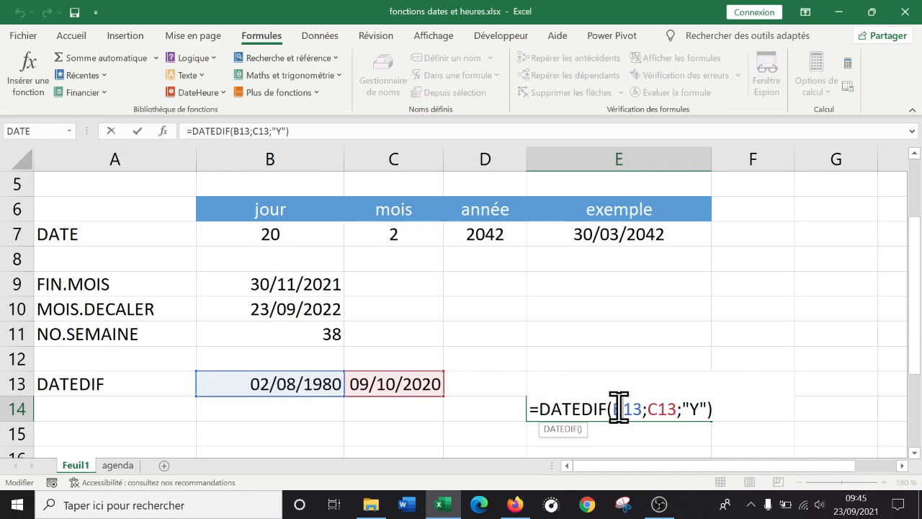
{"action": "left_click", "coordinate": [658, 409]}
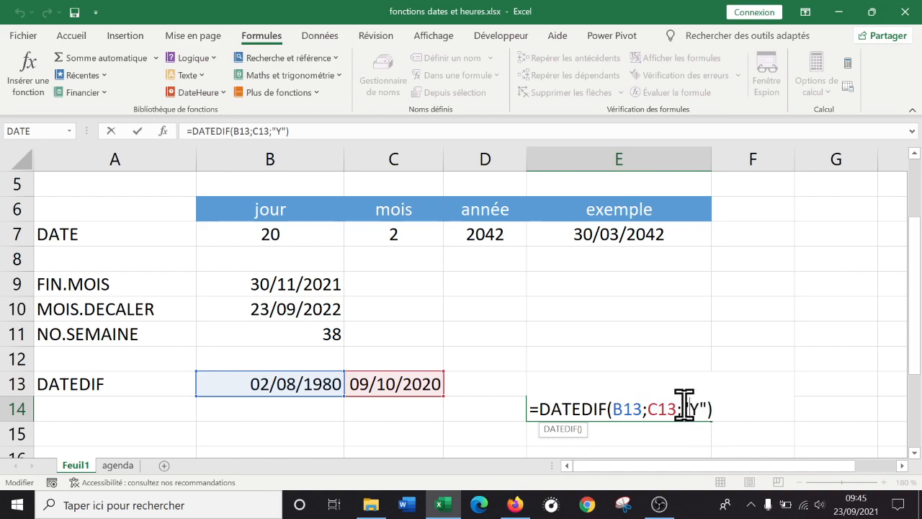
{"action": "left_click", "coordinate": [688, 412]}
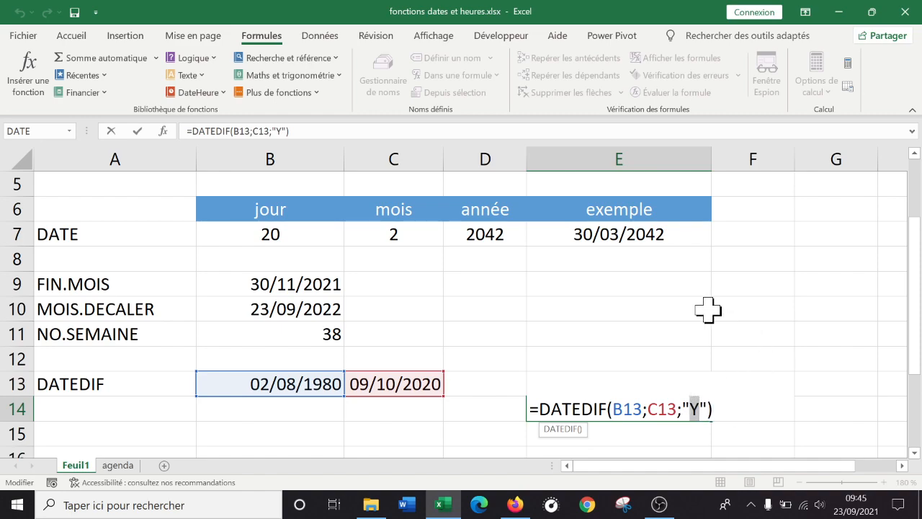
{"action": "key", "text": "ctrl+Return"}
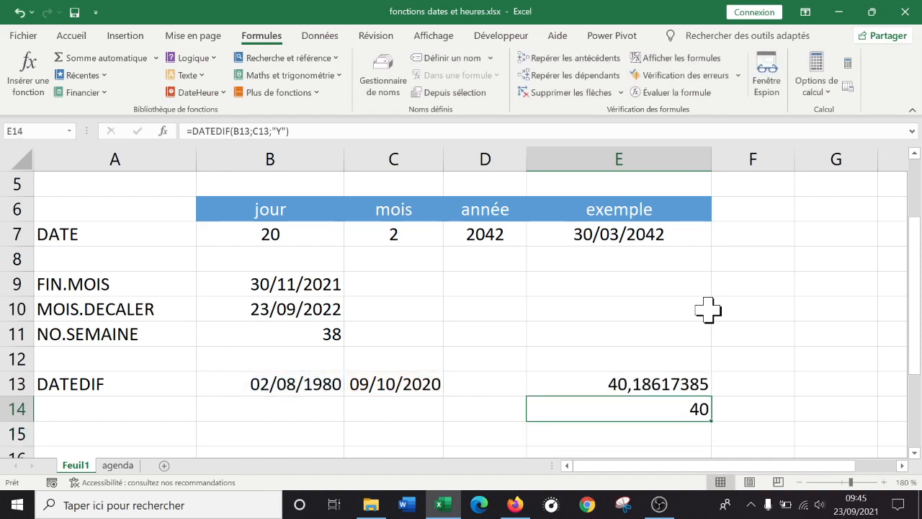
Change the DATEDIF unit in E14 to "M" to count the full months between the dates
{"action": "double_click", "coordinate": [669, 407]}
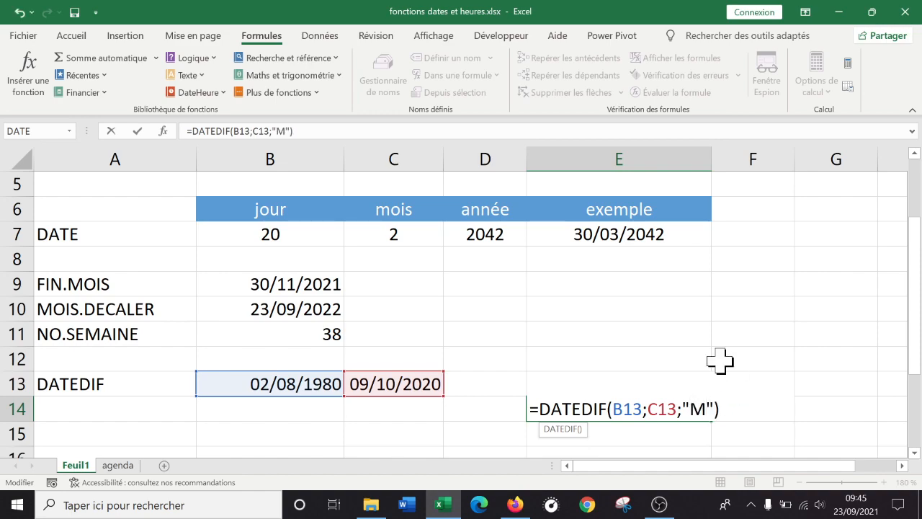
{"action": "key", "text": "Return"}
{"action": "key", "text": "Up"}
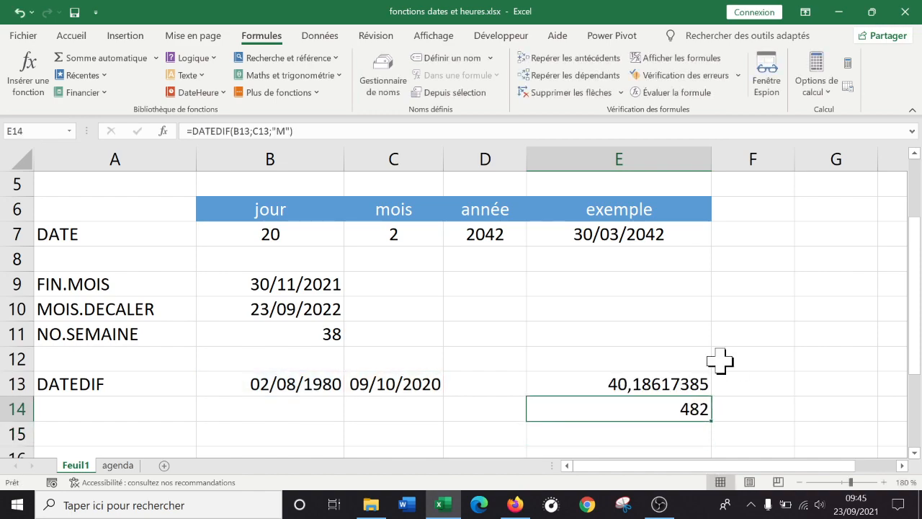
Change the DATEDIF unit in E14 to "D" to count the days between the dates
{"action": "double_click", "coordinate": [690, 407]}
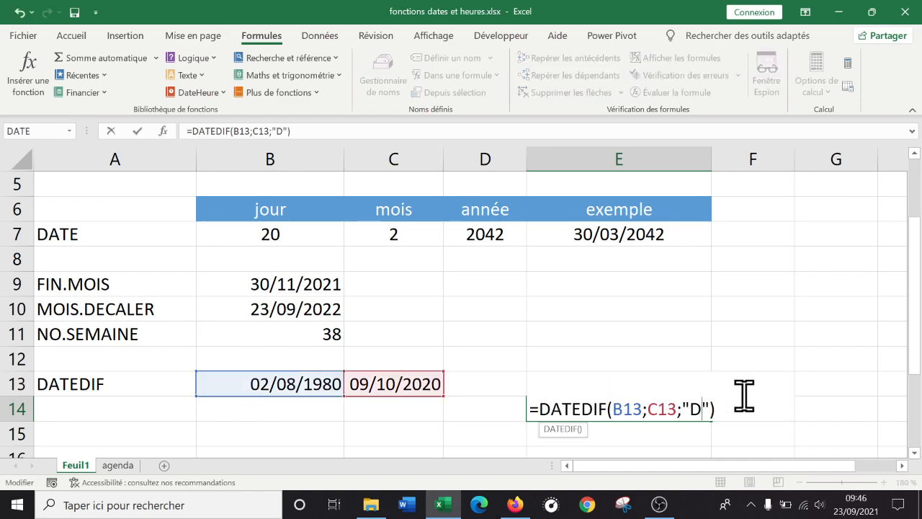
{"action": "key", "text": "Return"}
{"action": "key", "text": "Up"}
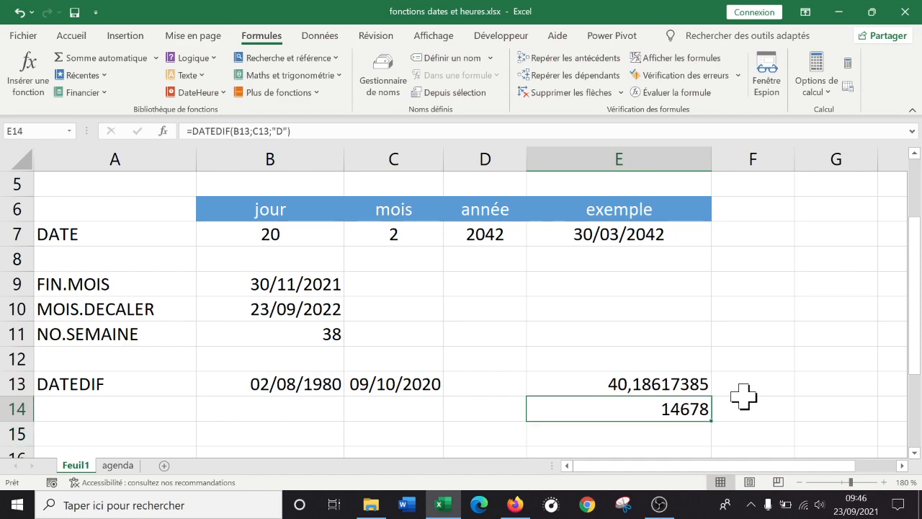
Set the DATEDIF unit in E14 back to "Y"
{"action": "double_click", "coordinate": [680, 409]}
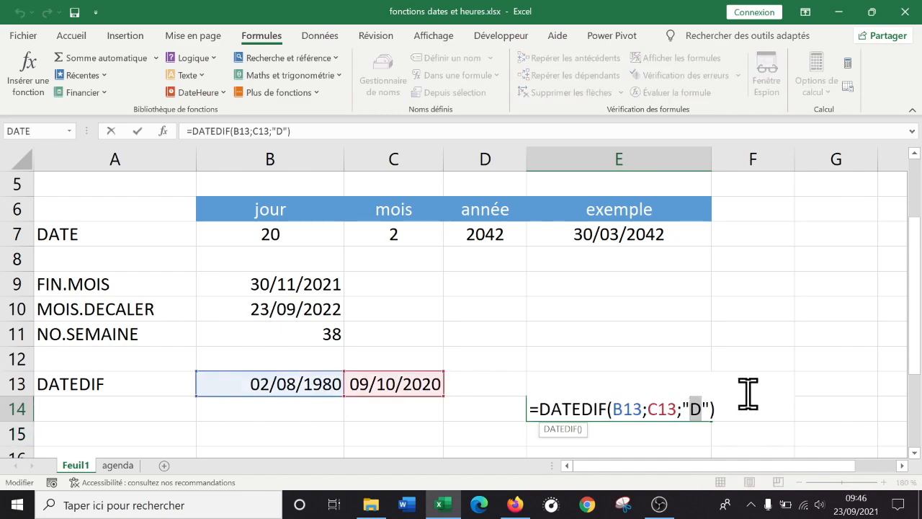
{"action": "type", "text": "Y"}
{"action": "key", "text": "Return"}
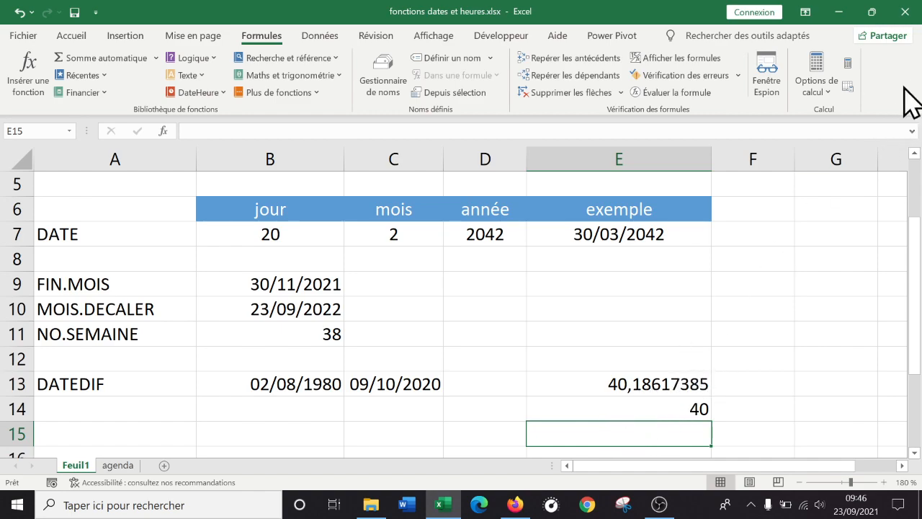
Switch from the E14 formula to Firefox and examine the DATEDIF units and examples on the Microsoft support page
{"action": "left_click", "coordinate": [623, 407]}
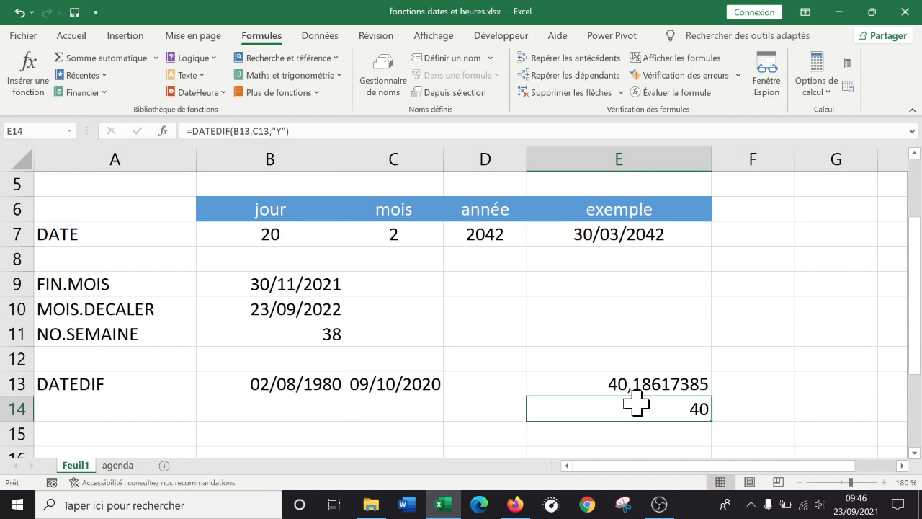
{"action": "double_click", "coordinate": [690, 408]}
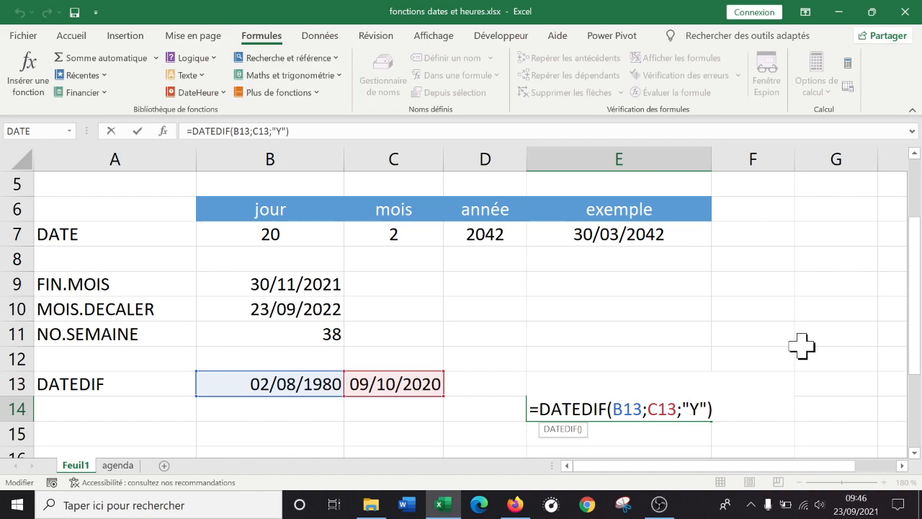
{"action": "key", "text": "alt+Tab"}
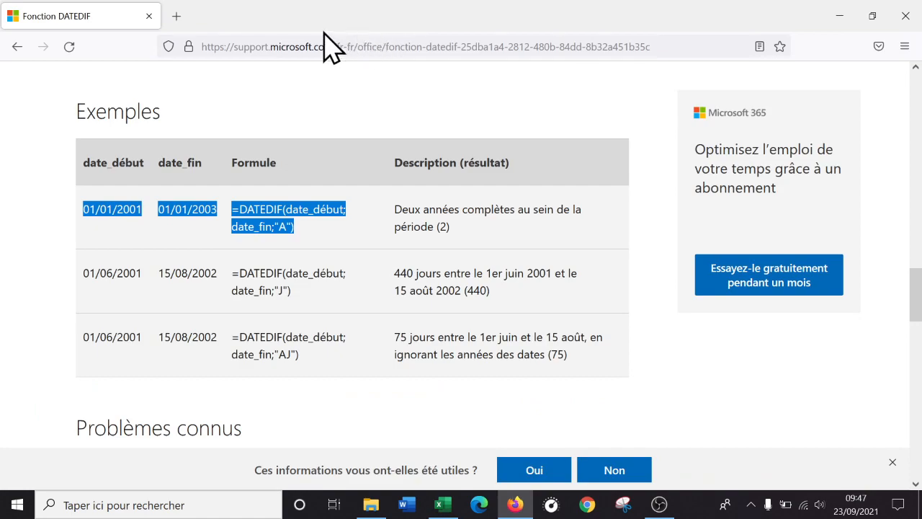
{"action": "scroll", "coordinate": [240, 216], "scroll_direction": "up", "scroll_amount": 3}
{"action": "scroll", "coordinate": [267, 225], "scroll_direction": "down", "scroll_amount": 1}
{"action": "scroll", "coordinate": [259, 210], "scroll_direction": "down", "scroll_amount": 2}
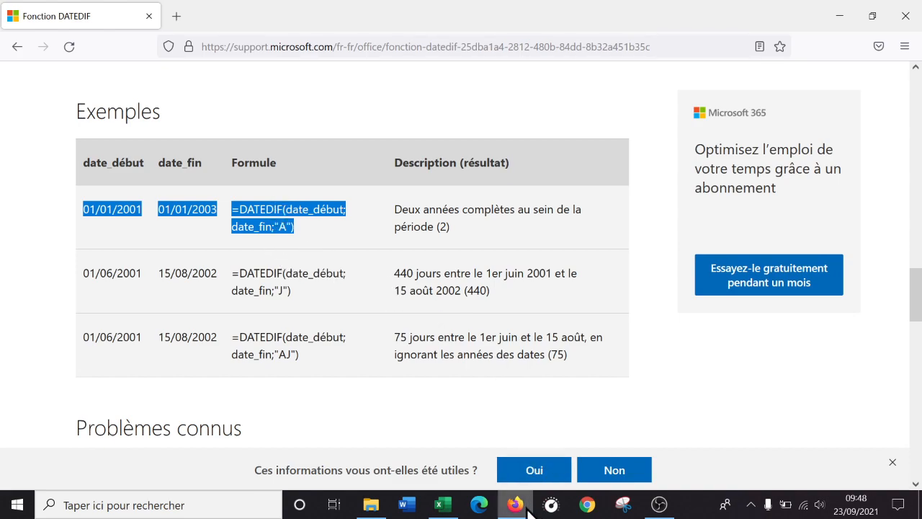
Review the "YM" and "MD" units in E14's combined DATEDIF formula in Excel and remove "et 5" before "jours"
{"action": "mouse_move", "coordinate": [447, 507]}
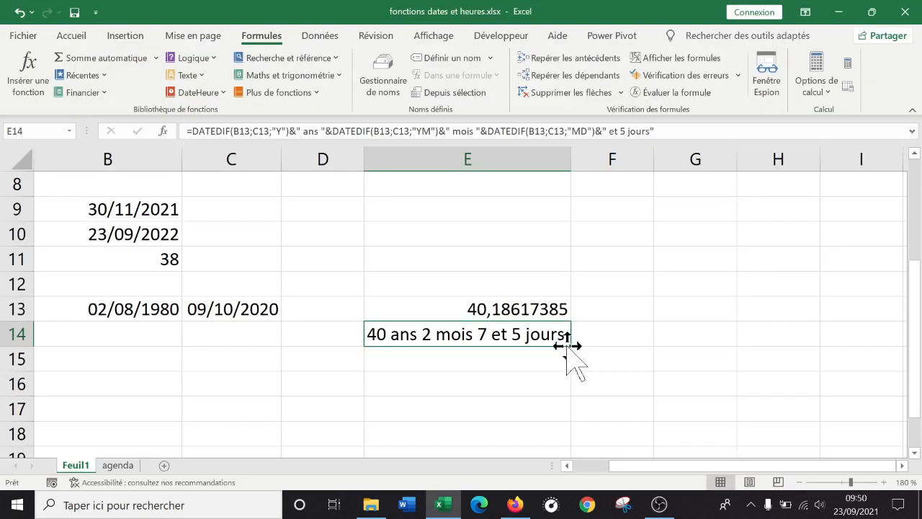
{"action": "left_click", "coordinate": [497, 357]}
{"action": "double_click", "coordinate": [485, 334]}
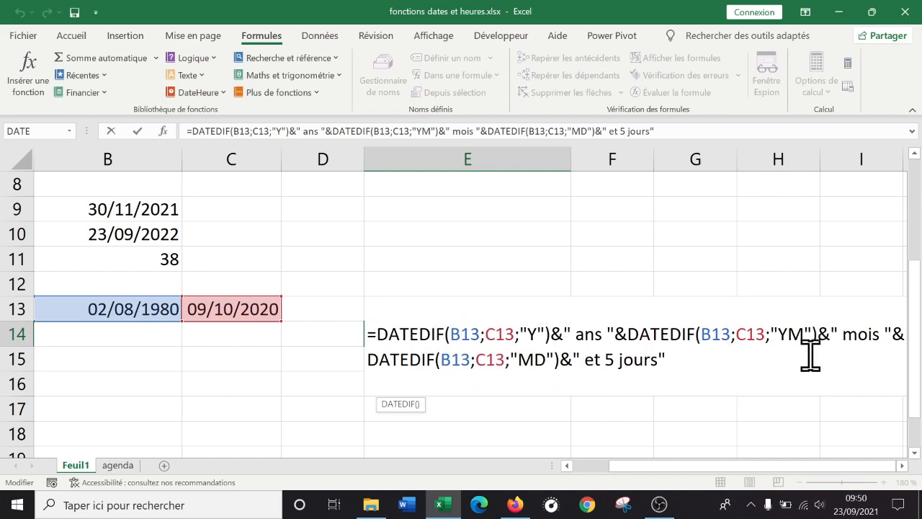
{"action": "left_click_drag", "start_coordinate": [799, 333], "coordinate": [770, 334]}
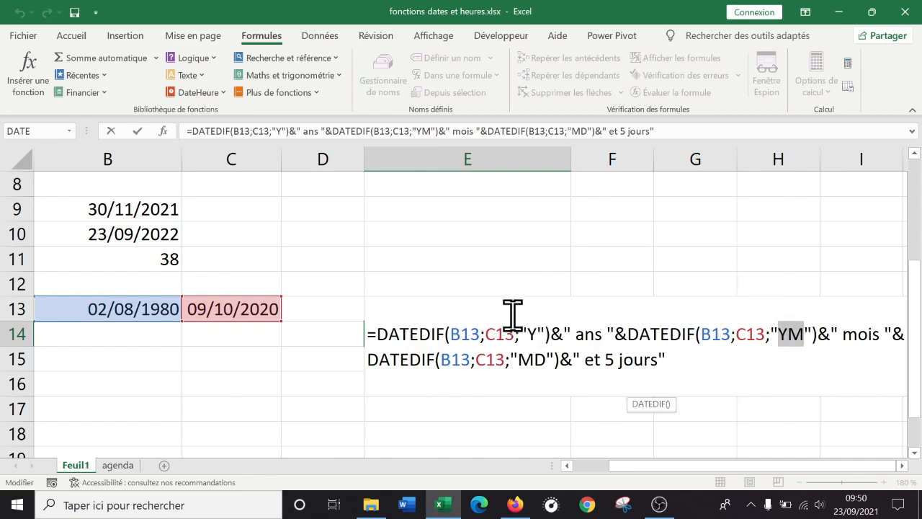
{"action": "left_click_drag", "start_coordinate": [519, 360], "coordinate": [550, 364]}
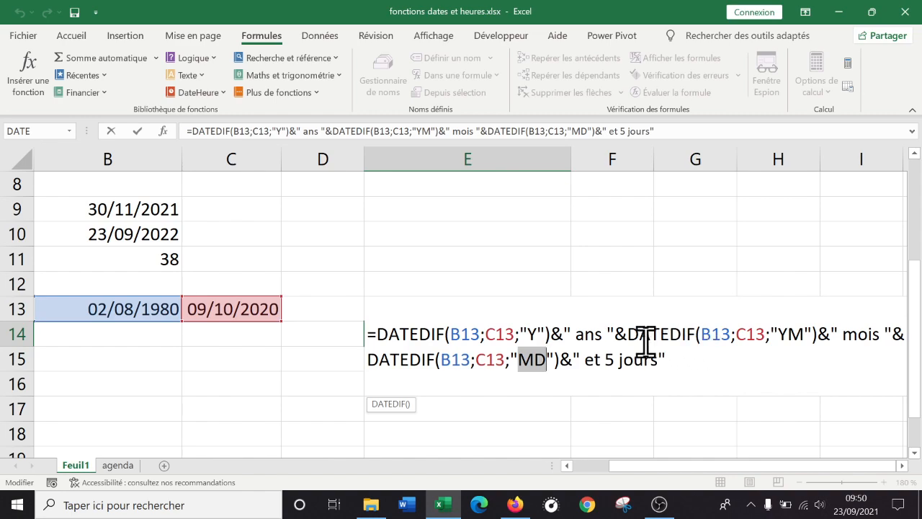
{"action": "left_click", "coordinate": [614, 358]}
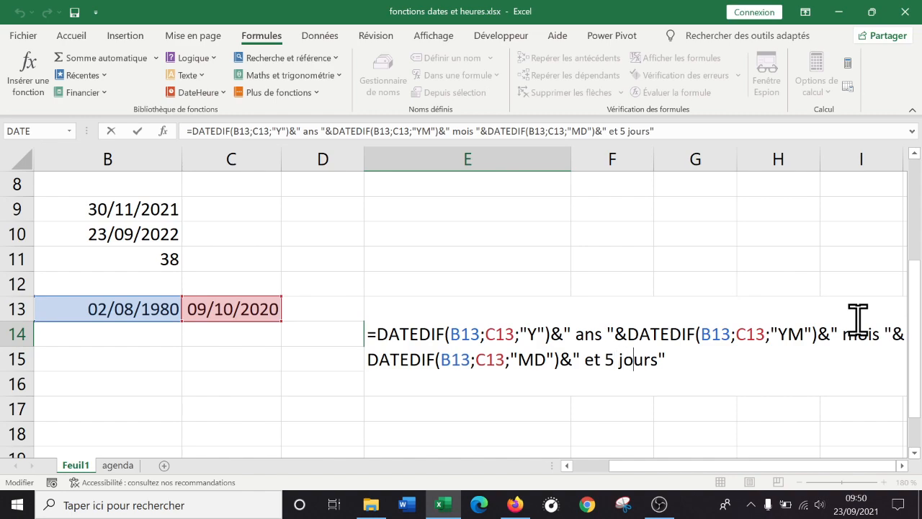
{"action": "key", "text": "BackSpace"}
{"action": "key", "text": "BackSpace"}
{"action": "key", "text": "BackSpace"}
{"action": "key", "text": "BackSpace"}
{"action": "key", "text": "BackSpace"}
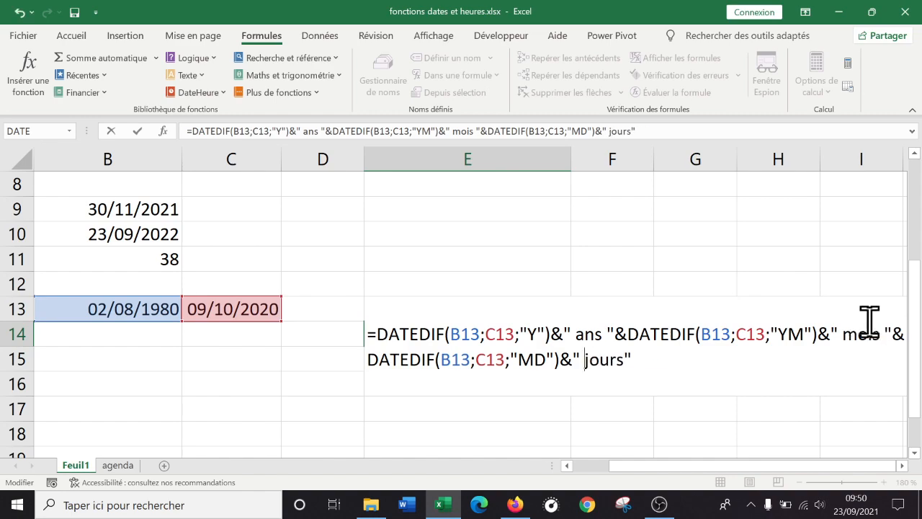
Add "et" after "mois" in the text of E14's combined DATEDIF formula
{"action": "left_click", "coordinate": [883, 333]}
{"action": "type", "text": "ry"}
{"action": "key", "text": "BackSpace"}
{"action": "key", "text": "BackSpace"}
{"action": "key", "text": "BackSpace"}
{"action": "type", "text": "et"}
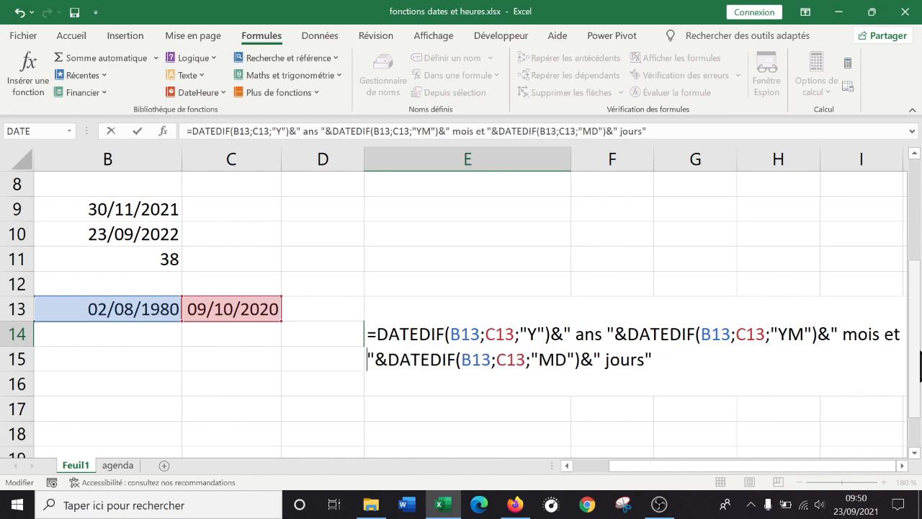
{"action": "key", "text": "Return"}
{"action": "key", "text": "Up"}
Replace the end date in C13 with the current date, 23/09/2021, as a fixed value
{"action": "key", "text": "Down"}
{"action": "key", "text": "Left"}
{"action": "key", "text": "Up"}
{"action": "key", "text": "Left"}
{"action": "key", "text": "Left"}
{"action": "key", "text": "Left"}
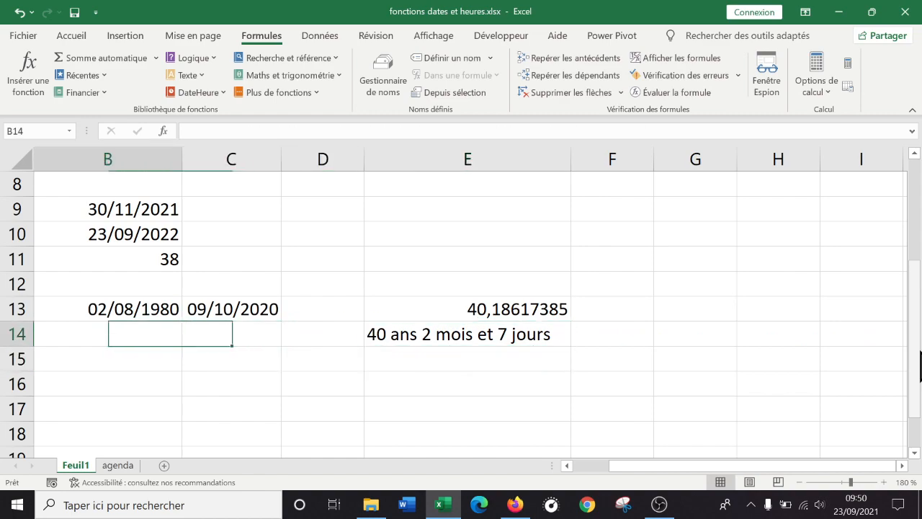
{"action": "key", "text": "Right"}
{"action": "key", "text": "Right"}
{"action": "key", "text": "Right"}
{"action": "key", "text": "Right"}
{"action": "key", "text": "Up"}
{"action": "key", "text": "Left"}
{"action": "key", "text": "Left"}
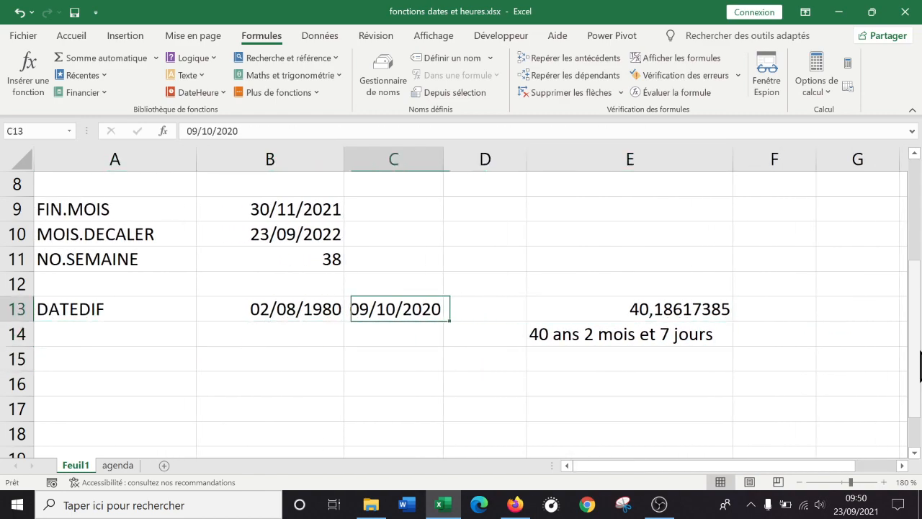
{"action": "key", "text": "Right"}
{"action": "key", "text": "Left"}
{"action": "key", "text": "Left"}
{"action": "key", "text": "Right"}
{"action": "key", "text": "ctrl+semicolon"}
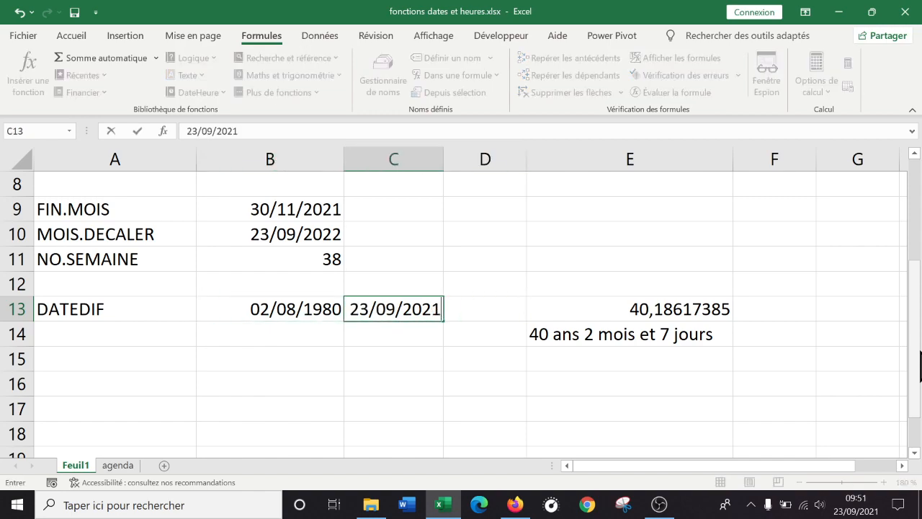
{"action": "key", "text": "Return"}
{"action": "key", "text": "Up"}
{"action": "key", "text": "Down"}
{"action": "key", "text": "Up"}
{"action": "key", "text": "Down"}
{"action": "key", "text": "Left"}
{"action": "key", "text": "Up"}
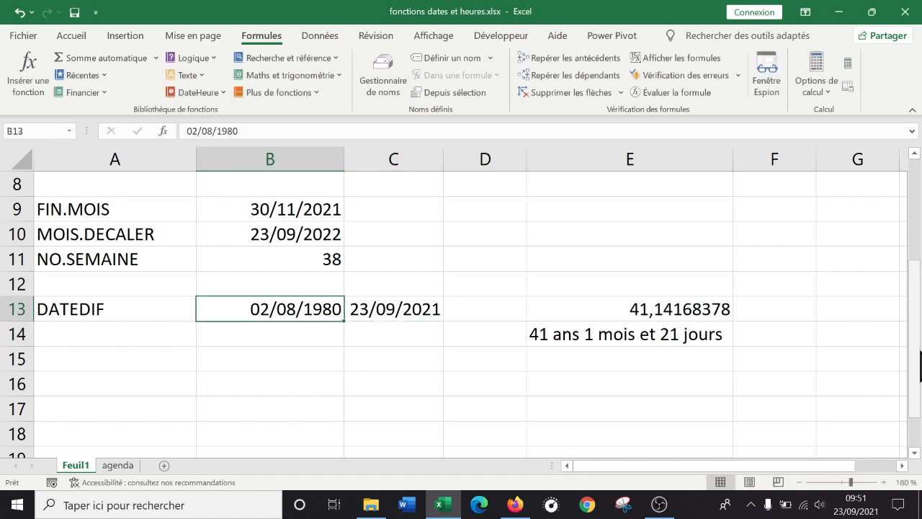
{"action": "key", "text": "Right"}
{"action": "key", "text": "Down"}
{"action": "key", "text": "Down"}
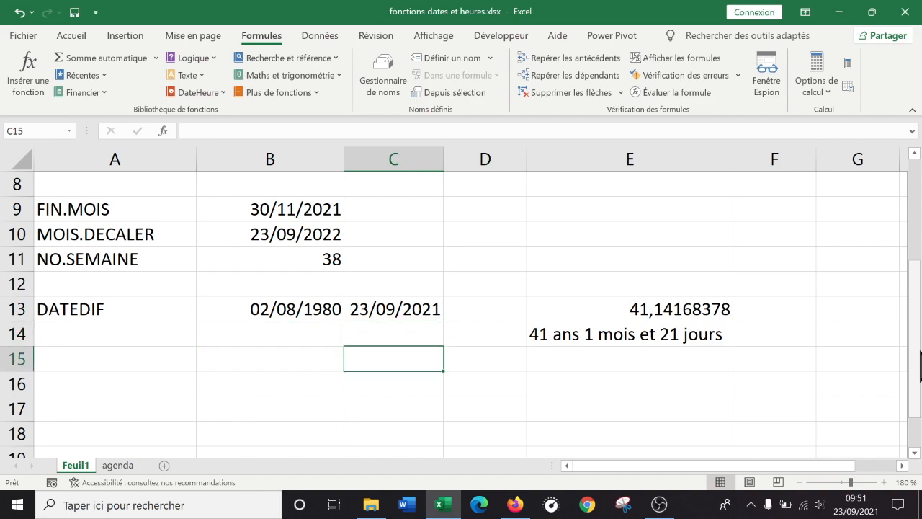
{"action": "key", "text": "Right"}
{"action": "key", "text": "Left"}
{"action": "key", "text": "Up"}
{"action": "key", "text": "Up"}
{"action": "key", "text": "Down"}
{"action": "key", "text": "Down"}
{"action": "key", "text": "Up"}
{"action": "key", "text": "Down"}
Replace the start date in B13 with 09/09/1909
{"action": "key", "text": "Up"}
{"action": "key", "text": "Up"}
{"action": "key", "text": "Left"}
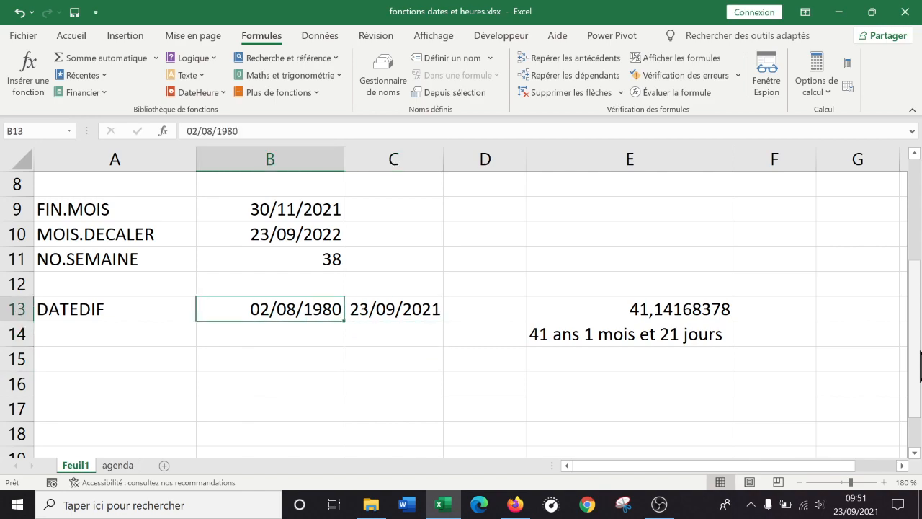
{"action": "type", "text": "0"}
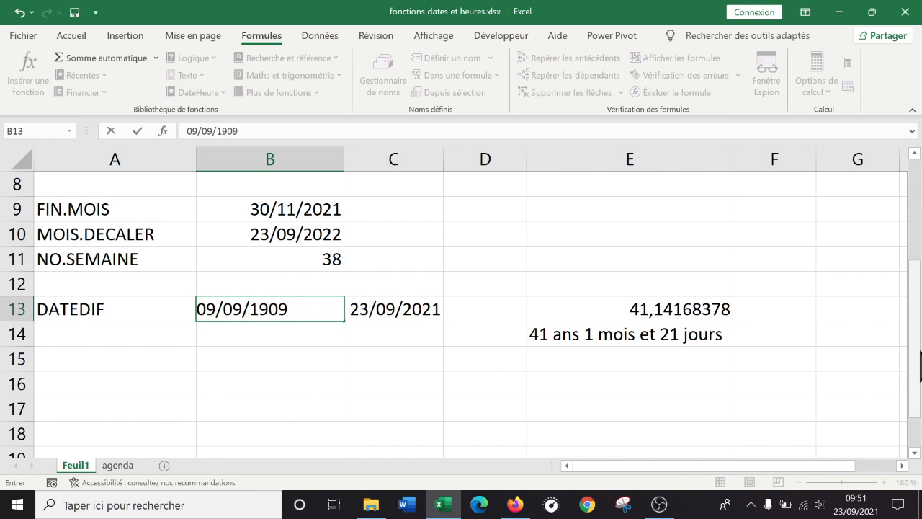
{"action": "key", "text": "Return"}
{"action": "key", "text": "Up"}
{"action": "key", "text": "Down"}
{"action": "key", "text": "Down"}
{"action": "key", "text": "Up"}
{"action": "key", "text": "Down"}
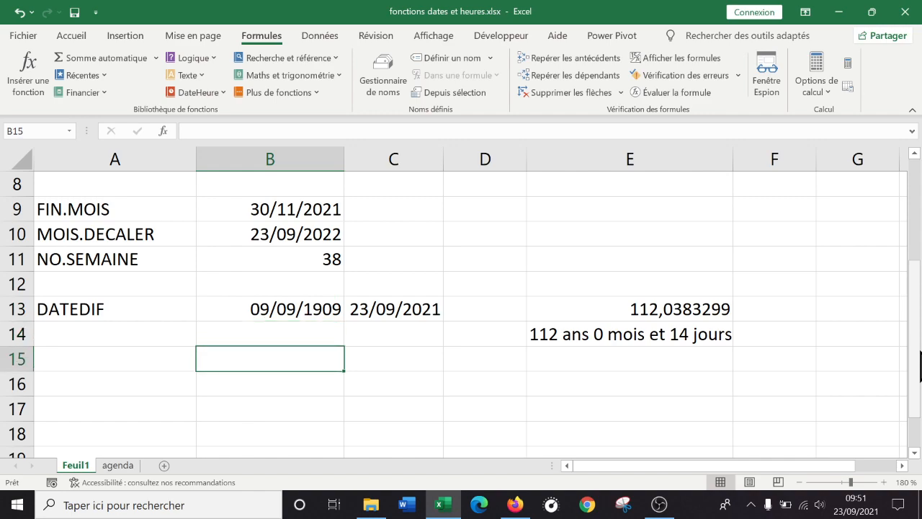
{"action": "key", "text": "Up"}
{"action": "key", "text": "Up"}
{"action": "type", "text": "é&"}
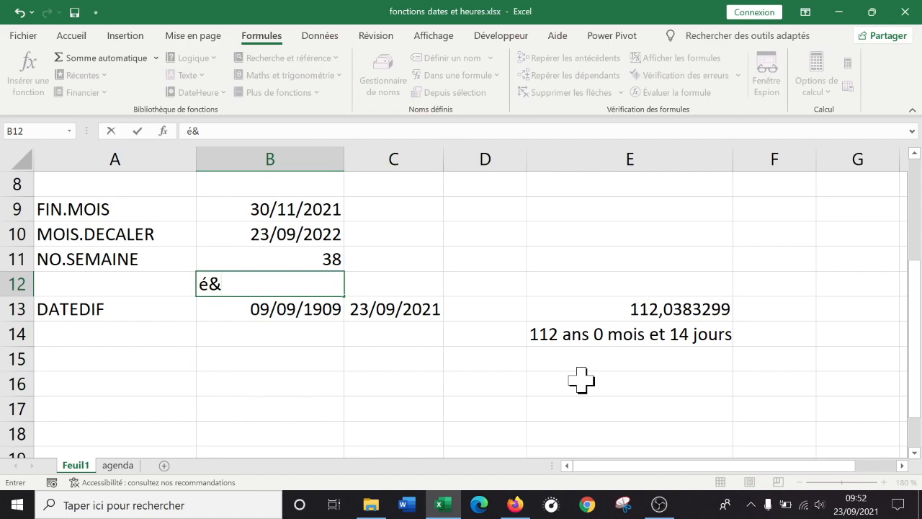
{"action": "key", "text": "Escape"}
Replace the start date in B13 with 21/09/1921
{"action": "key", "text": "Down"}
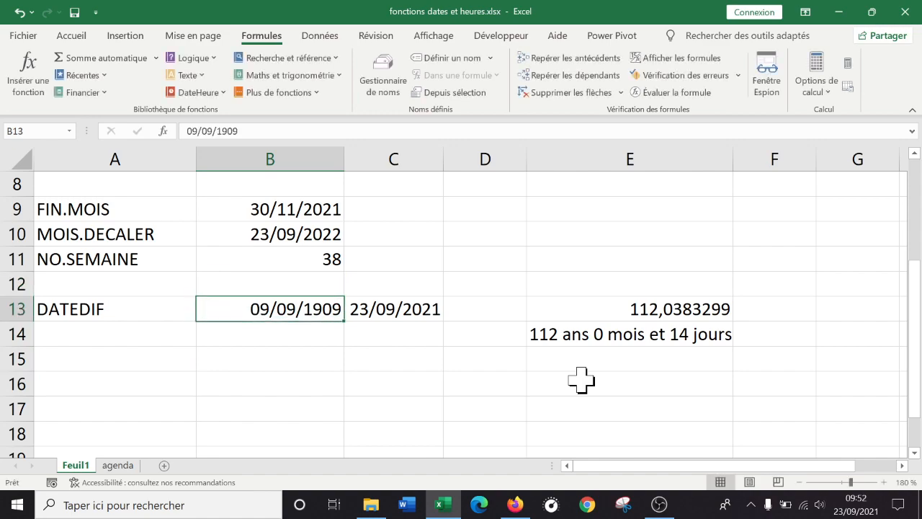
{"action": "type", "text": "21/09/2"}
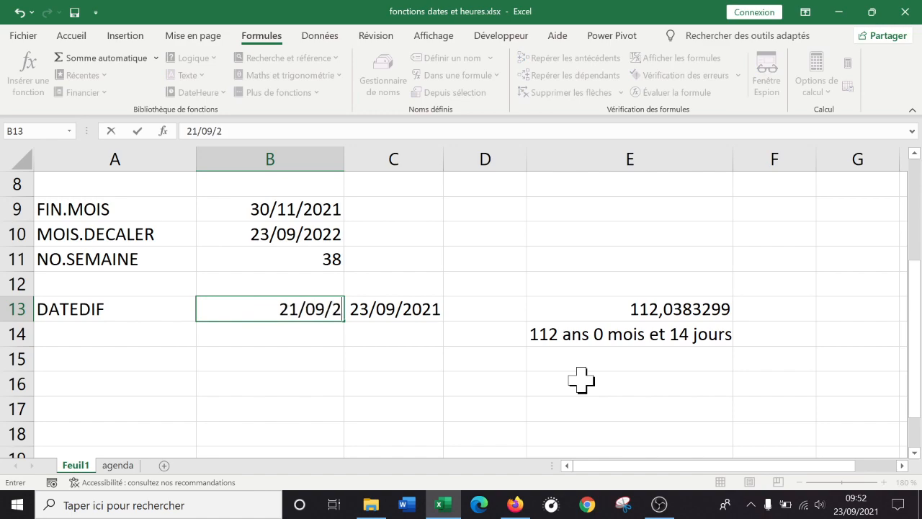
{"action": "key", "text": "BackSpace"}
{"action": "type", "text": "1921"}
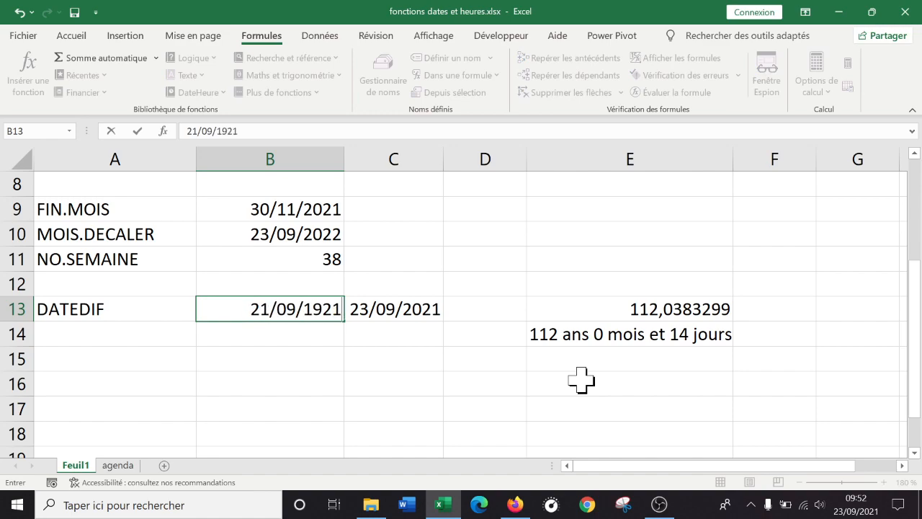
{"action": "key", "text": "Return"}
Examine the DATEDIF results in E13 and E14 for the new start date and review the date function examples on Feuil1
{"action": "key", "text": "Up"}
{"action": "key", "text": "Up"}
{"action": "key", "text": "Right"}
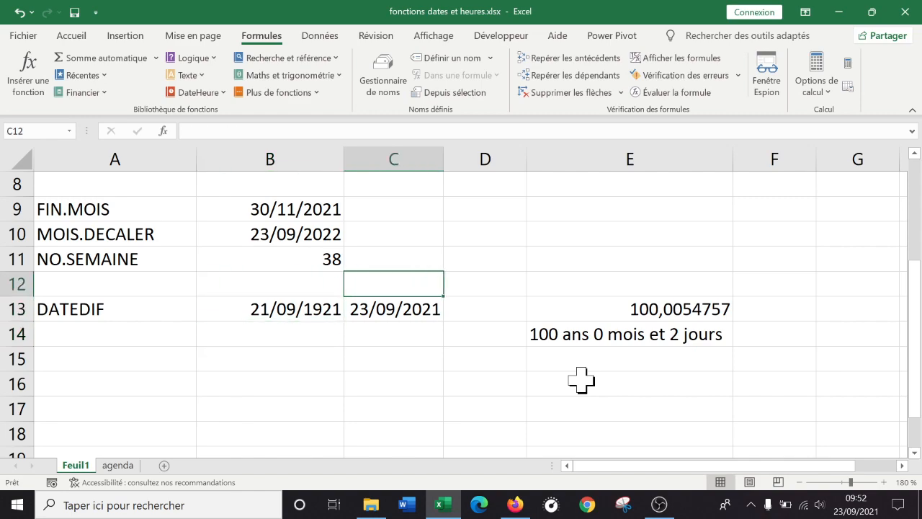
{"action": "key", "text": "Down"}
{"action": "key", "text": "Right"}
{"action": "key", "text": "Left"}
{"action": "key", "text": "Left"}
{"action": "key", "text": "Left"}
{"action": "key", "text": "Down"}
{"action": "key", "text": "Down"}
{"action": "key", "text": "Right"}
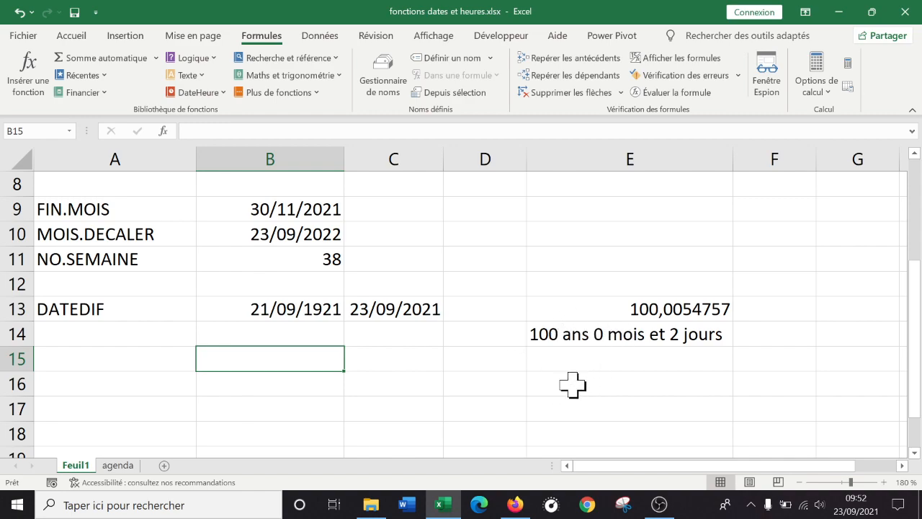
{"action": "scroll", "coordinate": [305, 350], "scroll_direction": "up", "scroll_amount": 1}
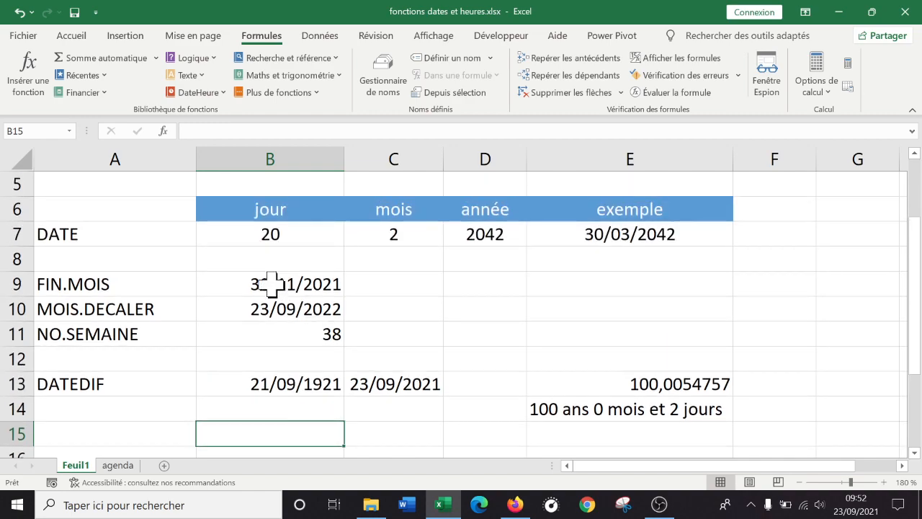
{"action": "scroll", "coordinate": [238, 350], "scroll_direction": "up", "scroll_amount": 1}
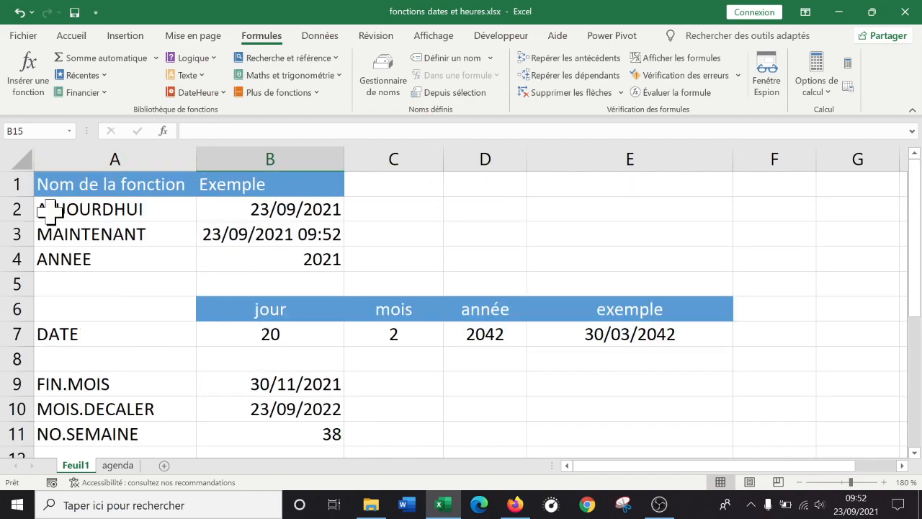
{"action": "scroll", "coordinate": [233, 282], "scroll_direction": "down", "scroll_amount": 3}
{"action": "scroll", "coordinate": [367, 298], "scroll_direction": "up", "scroll_amount": 2}
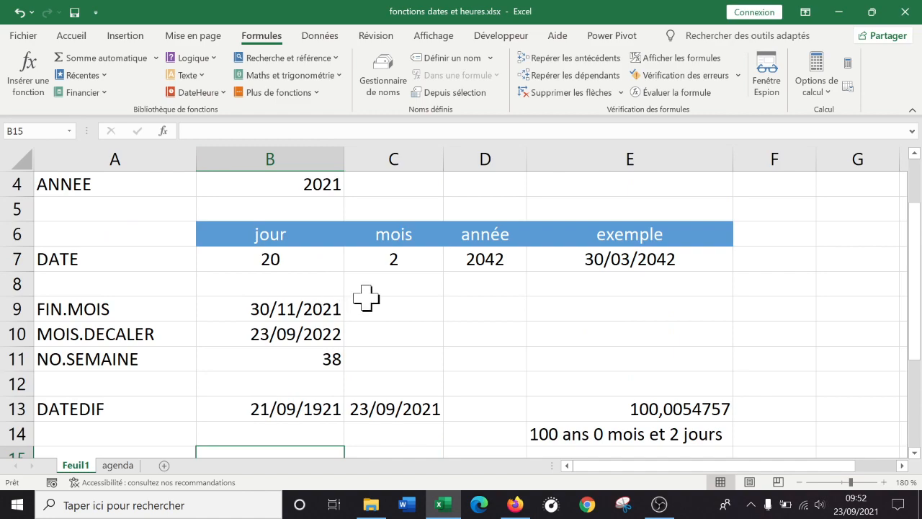